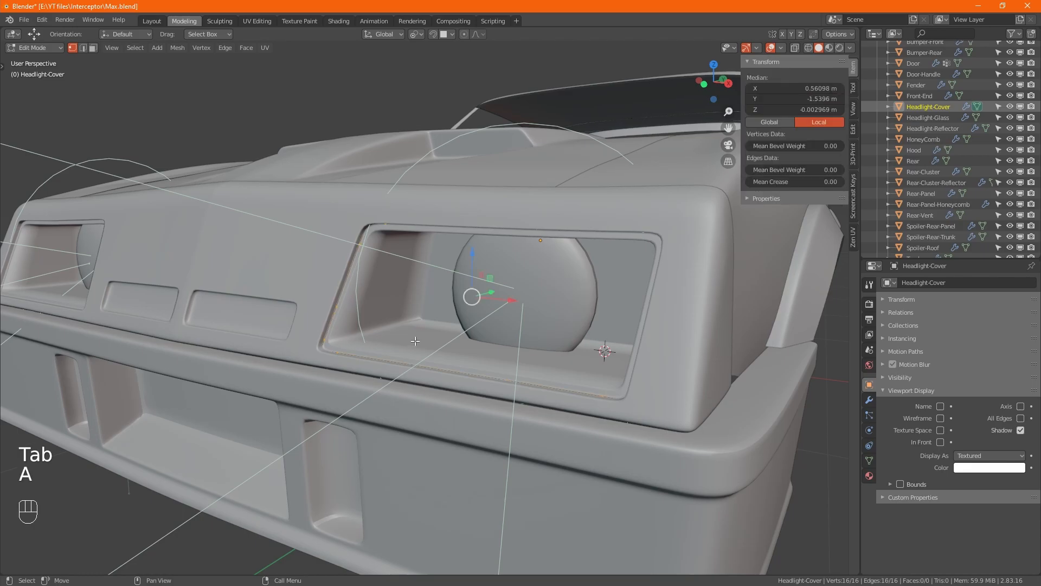
- Show the headlight cover's modifiers and, with X-ray on, fill its selected vertex outline with a face
{"action": "middle_click", "coordinate": [455, 303], "text": "alt"}
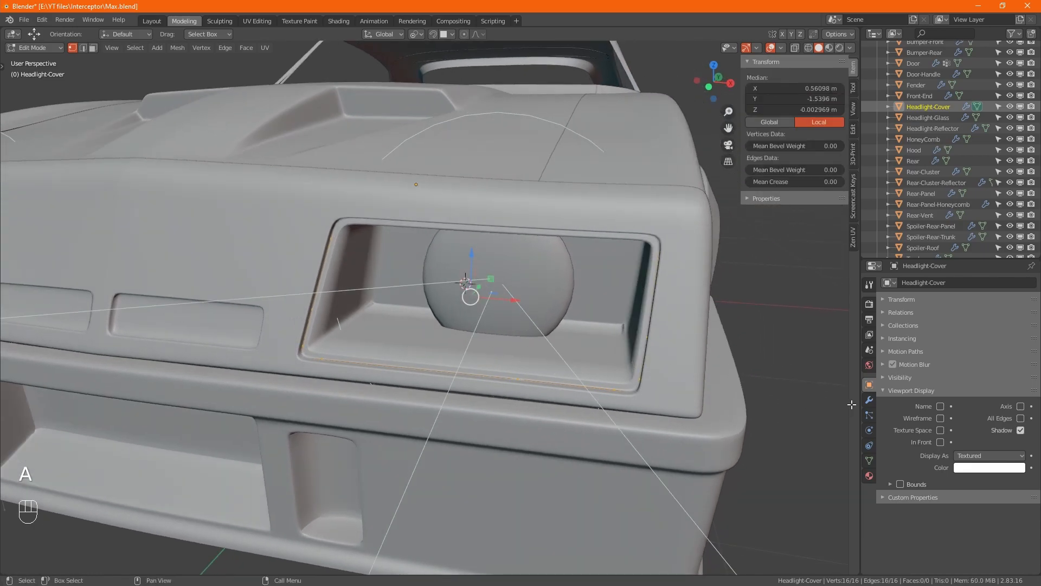
{"action": "left_click", "coordinate": [870, 400]}
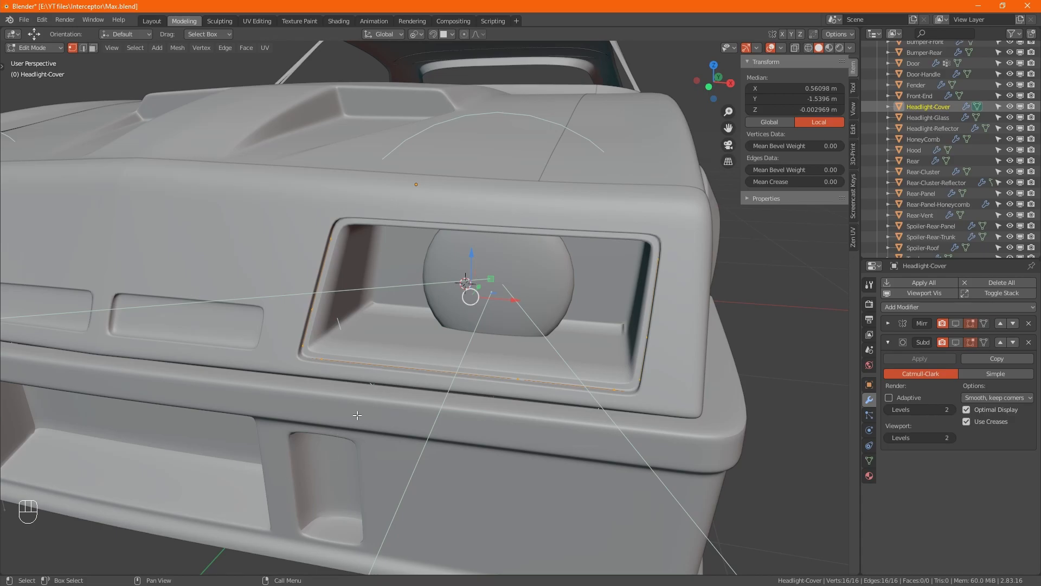
{"action": "key", "text": "alt+z"}
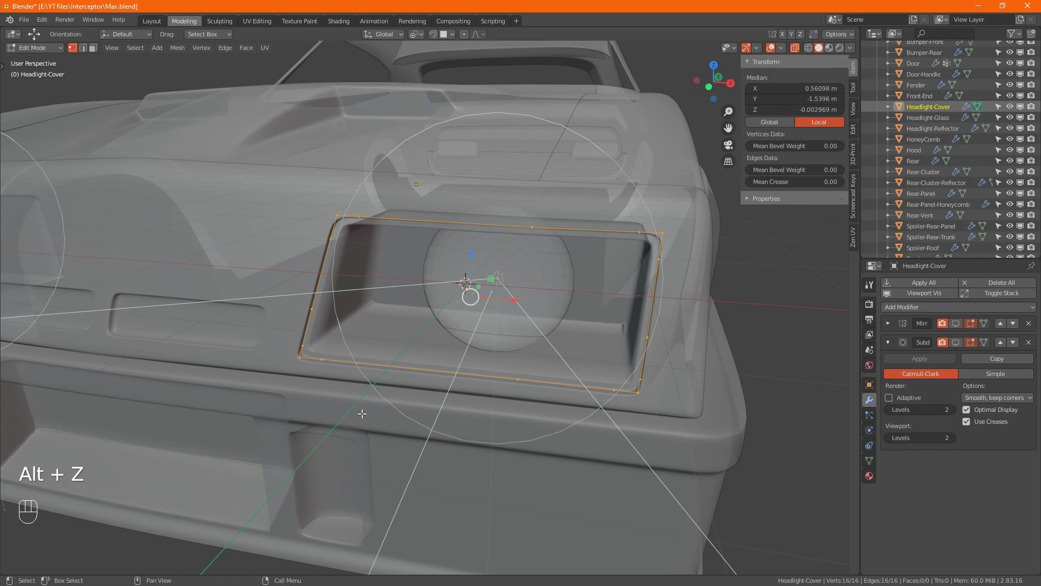
{"action": "key", "text": "f"}
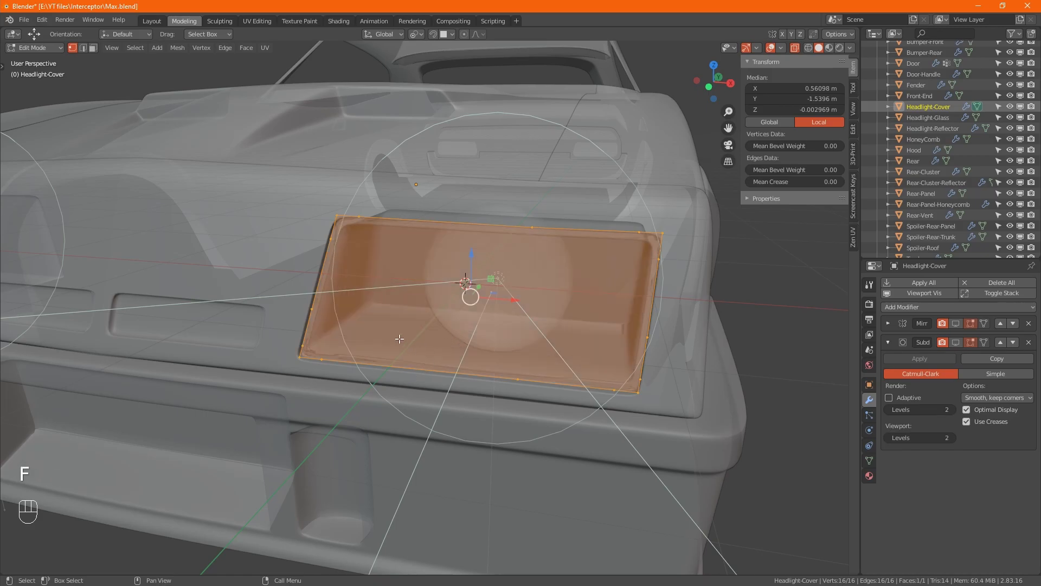
- Connect opposite border vertices of the headlight cover face with one middle vertical edge, one upper horizontal edge and one lower-middle horizontal edge
{"action": "scroll", "coordinate": [389, 229], "scroll_direction": "up", "scroll_amount": 5}
{"action": "scroll", "coordinate": [384, 266], "scroll_direction": "down", "scroll_amount": 5}
{"action": "middle_click_drag", "start_coordinate": [501, 384], "coordinate": [488, 358]}
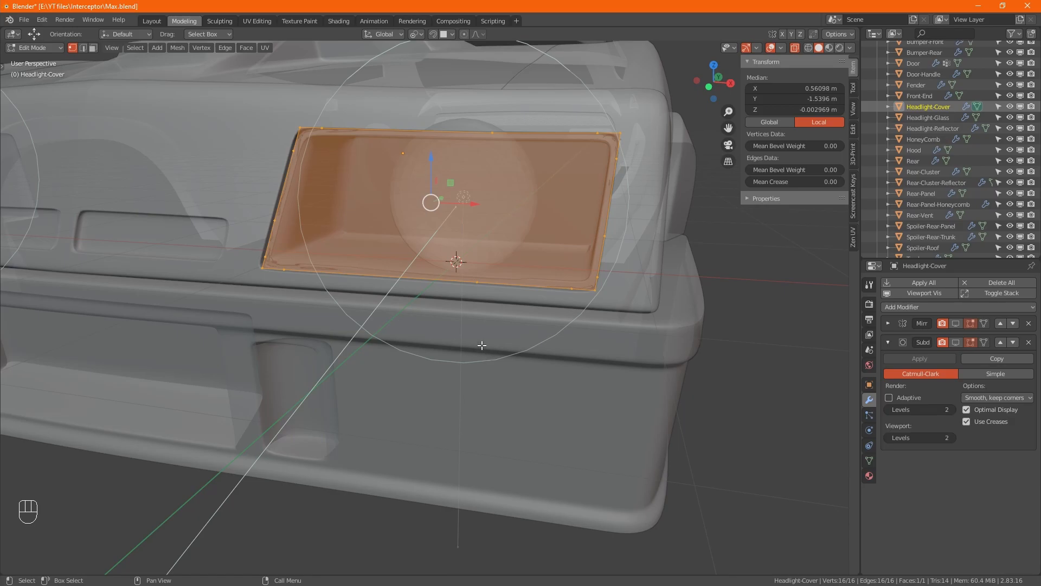
{"action": "left_click_drag", "start_coordinate": [418, 116], "coordinate": [542, 296]}
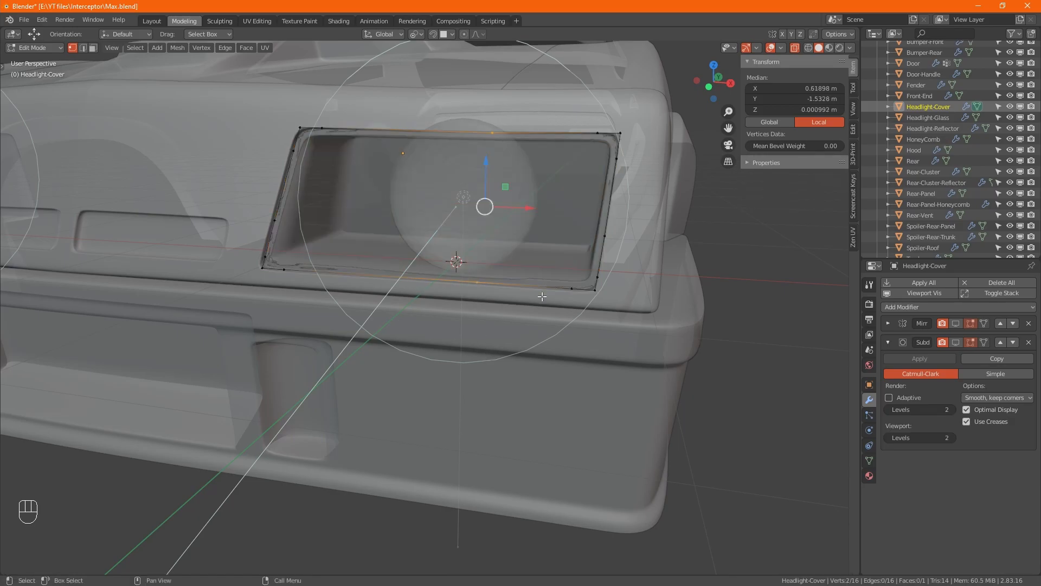
{"action": "key", "text": "j"}
{"action": "left_click_drag", "start_coordinate": [289, 143], "coordinate": [637, 188]}
{"action": "key", "text": "j"}
{"action": "left_click_drag", "start_coordinate": [217, 196], "coordinate": [654, 254]}
{"action": "key", "text": "j"}
- Connect the corner-adjacent vertices with two vertical edges near the cover's sides and one horizontal edge just above its lower border
{"action": "left_click_drag", "start_coordinate": [428, 91], "coordinate": [304, 328]}
{"action": "left_click", "coordinate": [283, 270], "text": "shift"}
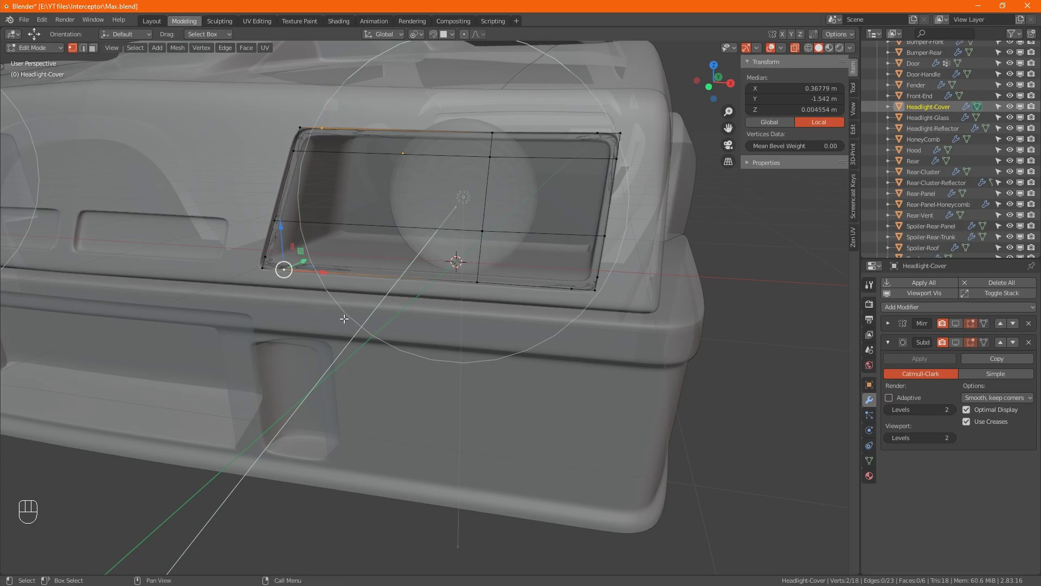
{"action": "key", "text": "j"}
{"action": "left_click", "coordinate": [597, 133]}
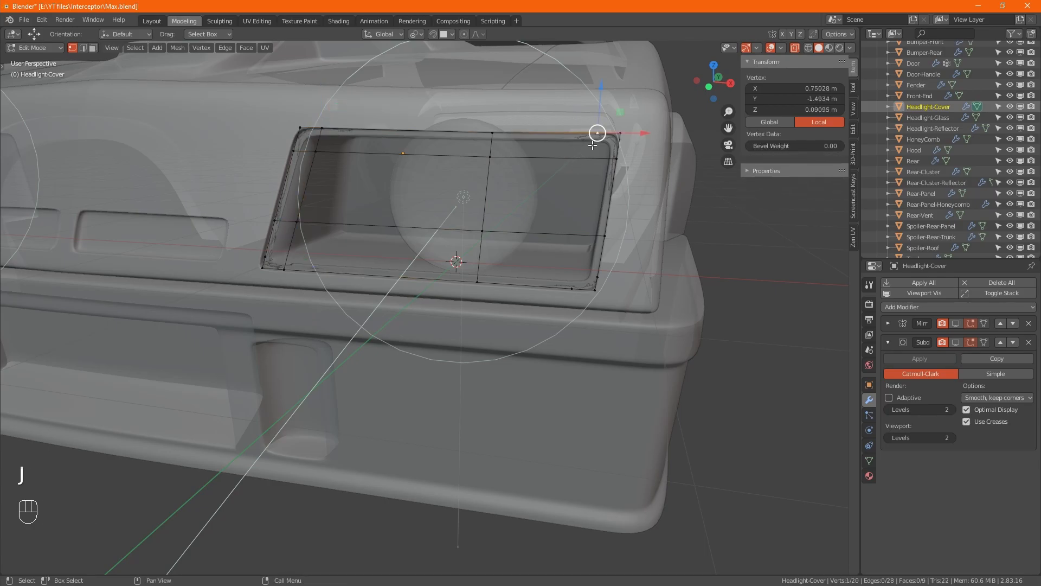
{"action": "left_click", "coordinate": [573, 287], "text": "shift"}
{"action": "key", "text": "j"}
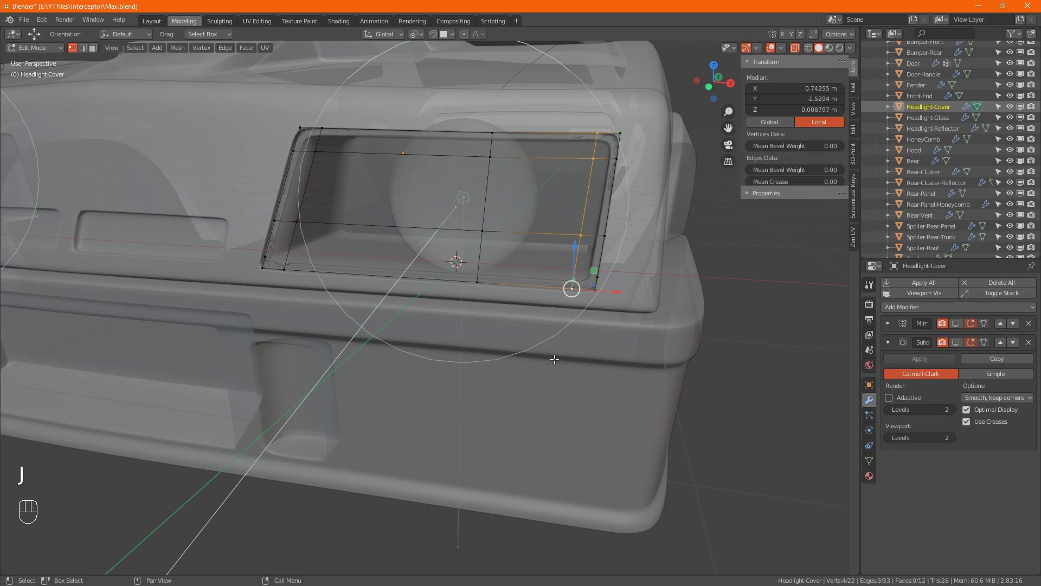
{"action": "left_click", "coordinate": [598, 277]}
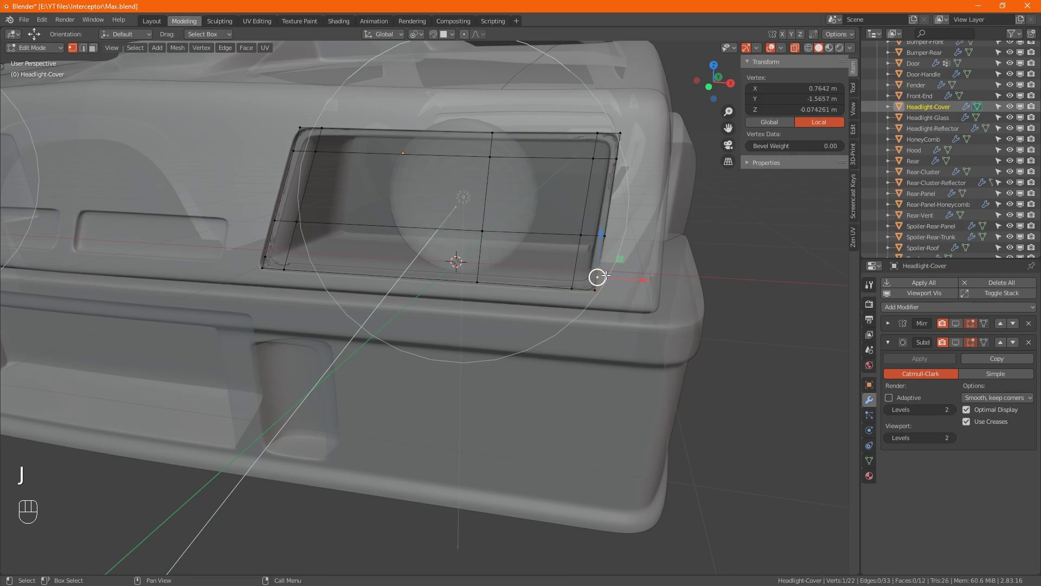
{"action": "left_click", "coordinate": [265, 257], "text": "shift"}
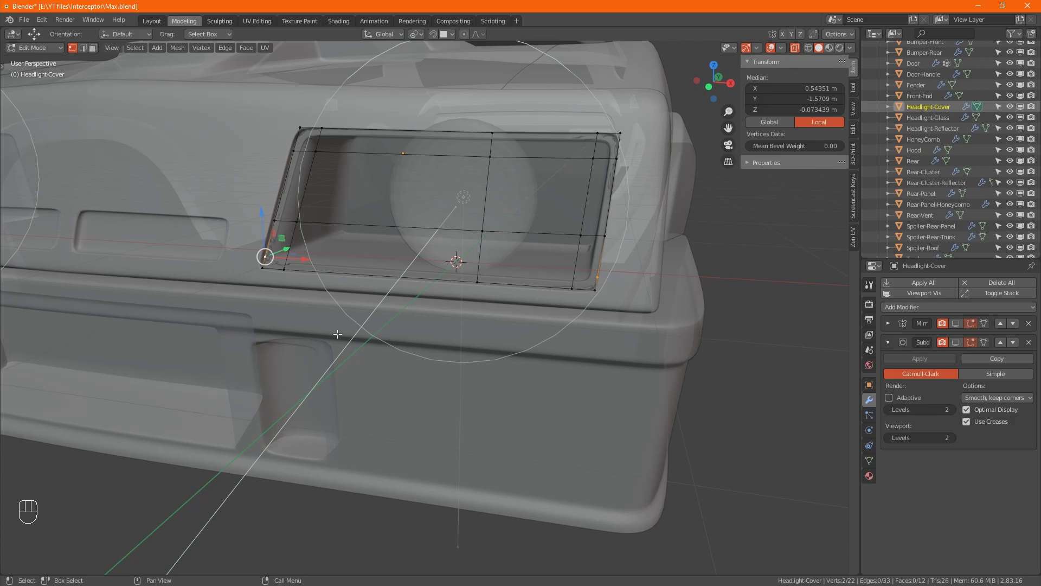
{"action": "key", "text": "j"}
- Edge-slide the cover's upper horizontal edge loop toward the upper border by a factor of about -0.295
{"action": "left_click", "coordinate": [442, 154], "text": "alt"}
{"action": "middle_click_drag", "start_coordinate": [433, 185], "coordinate": [432, 242]}
{"action": "scroll", "coordinate": [423, 204], "scroll_direction": "up", "scroll_amount": 5}
{"action": "scroll", "coordinate": [424, 205], "scroll_direction": "down", "scroll_amount": 5}
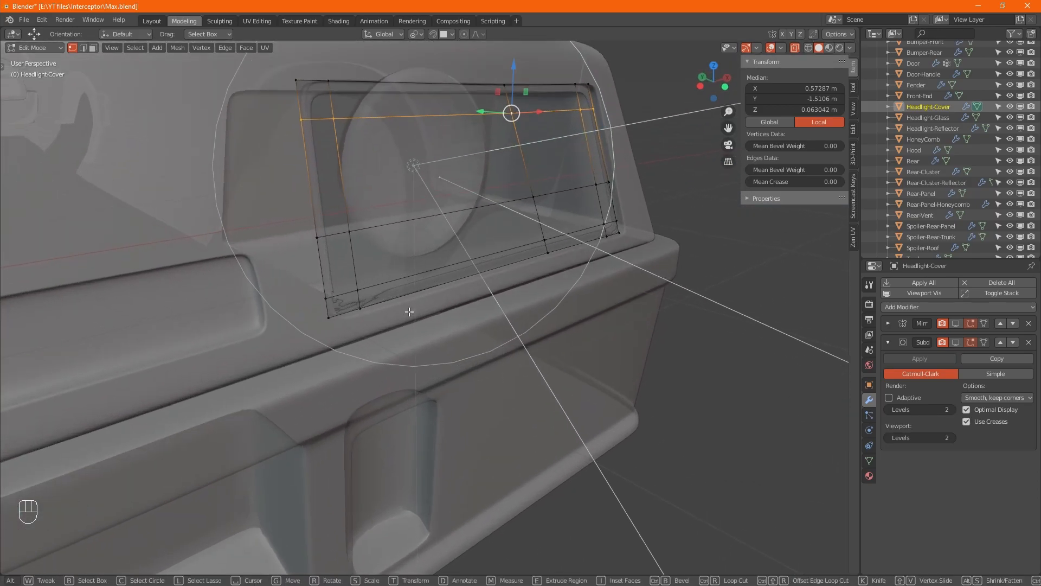
{"action": "key", "text": "g"}
{"action": "key", "text": "g"}
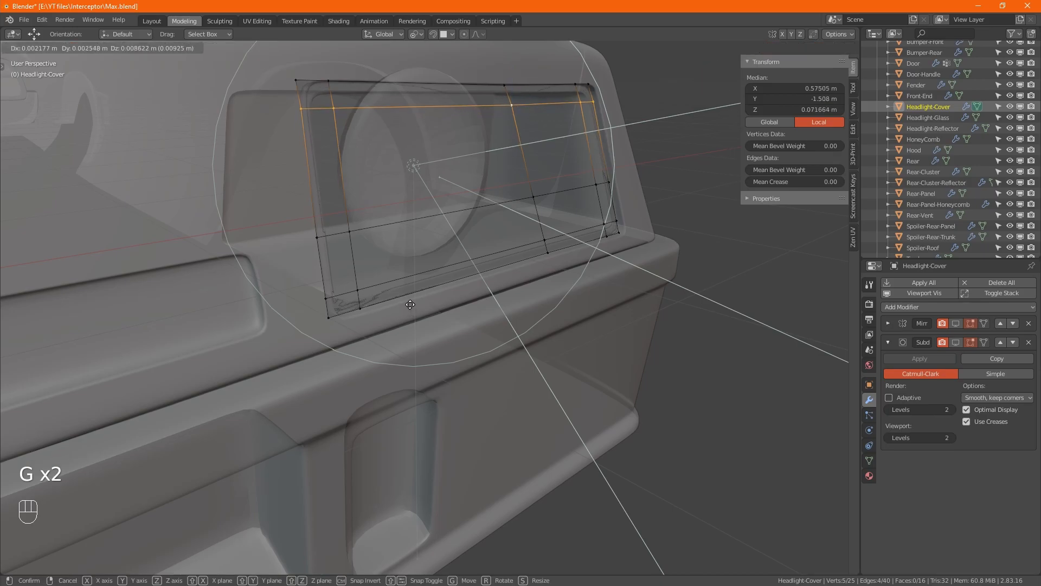
{"action": "left_click", "coordinate": [410, 363]}
{"action": "key", "text": "g"}
{"action": "key", "text": "g"}
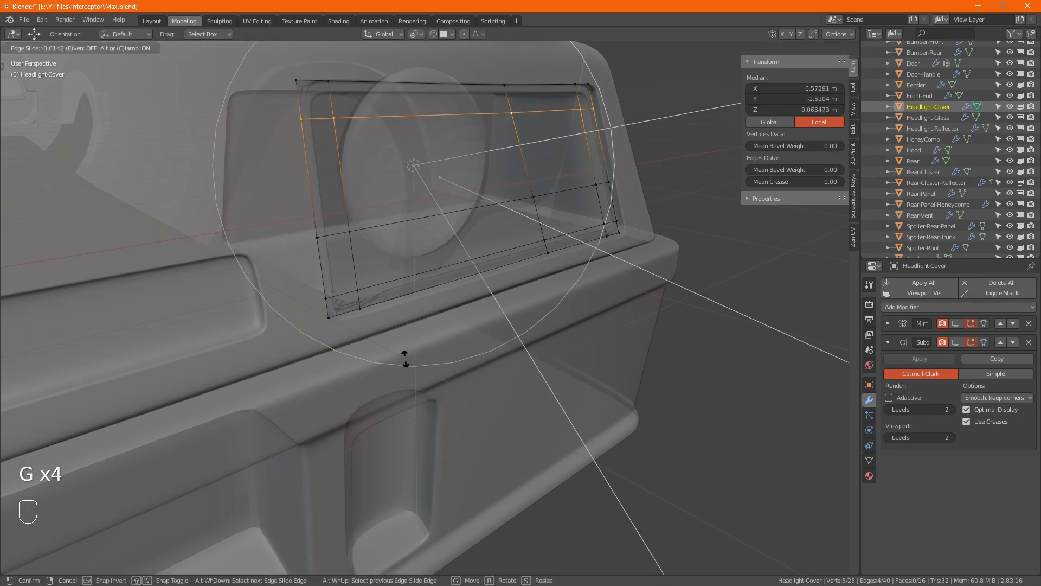
{"action": "left_click", "coordinate": [408, 341]}
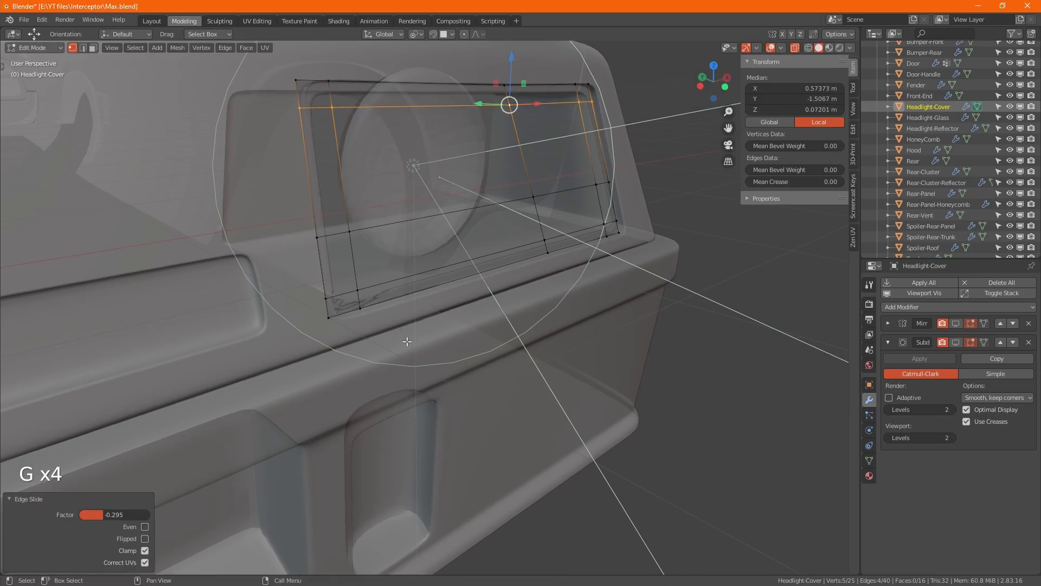
- Edge-slide the cover's lowest inner horizontal edge loop upward by a factor of about 0.23
{"action": "left_click", "coordinate": [399, 286], "text": "alt"}
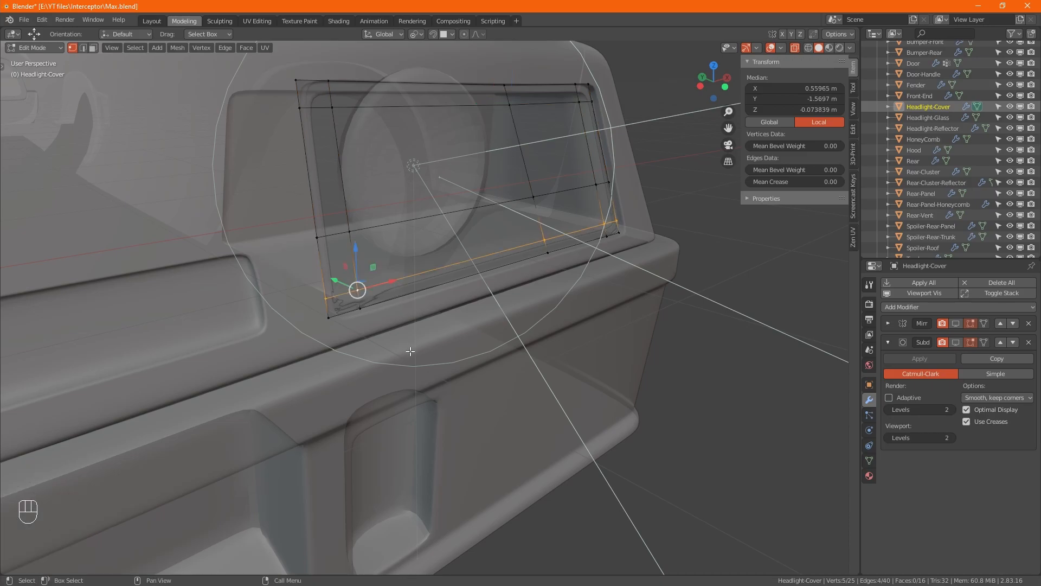
{"action": "key", "text": "g"}
{"action": "key", "text": "g"}
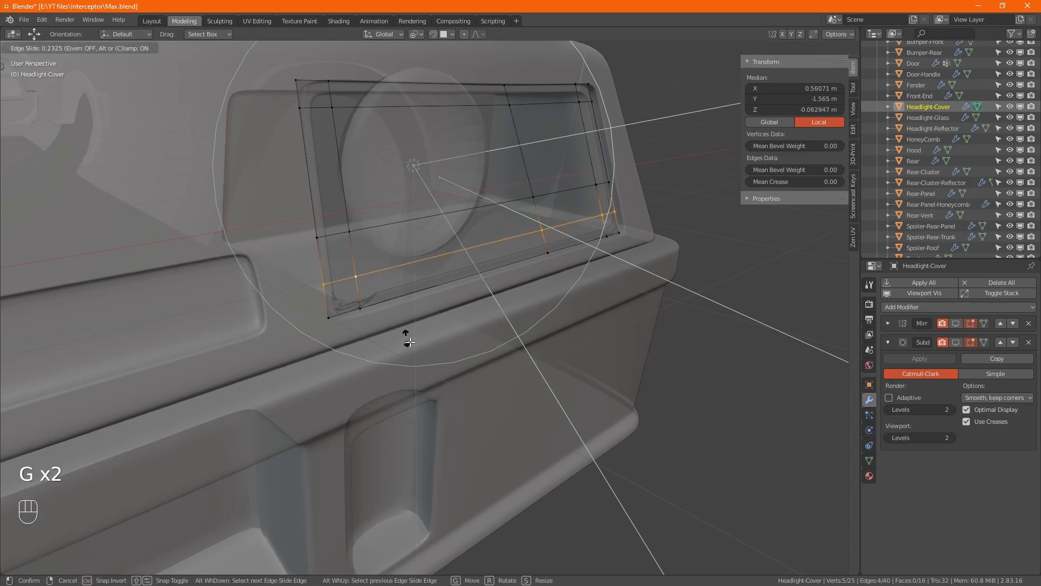
{"action": "left_click", "coordinate": [407, 341]}
- Dissolve the middle horizontal and middle vertical edge loops of the headlight cover
{"action": "key", "text": "2"}
{"action": "left_click", "coordinate": [471, 220], "text": "alt"}
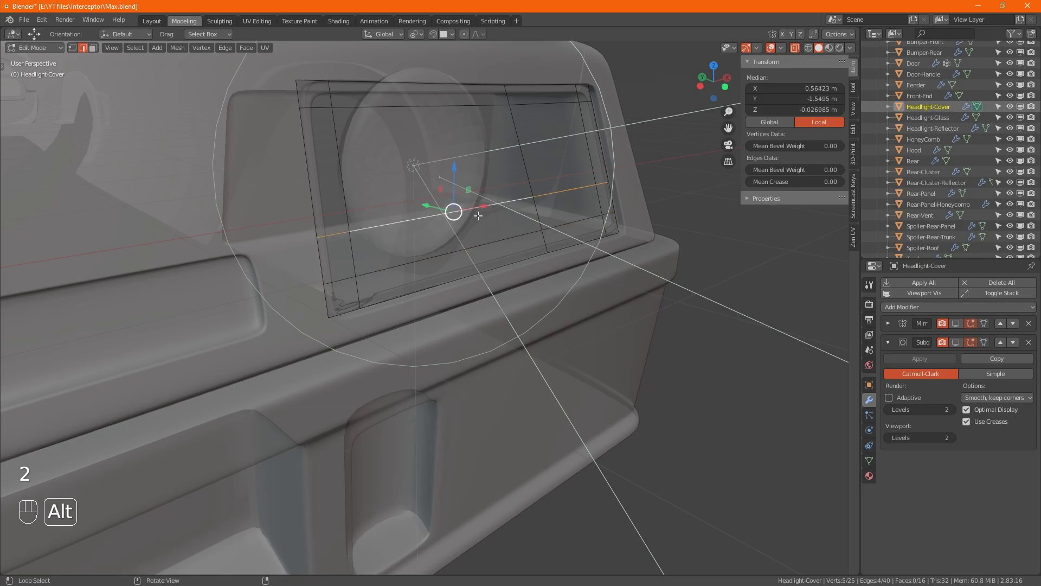
{"action": "left_click", "coordinate": [514, 164], "text": "alt+shift"}
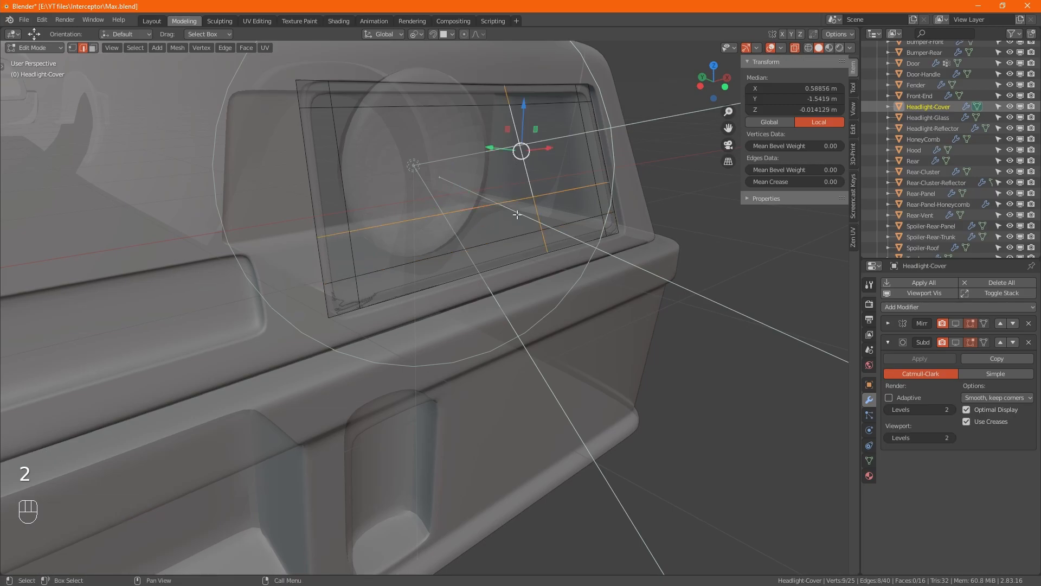
{"action": "left_click", "coordinate": [466, 214], "text": "alt"}
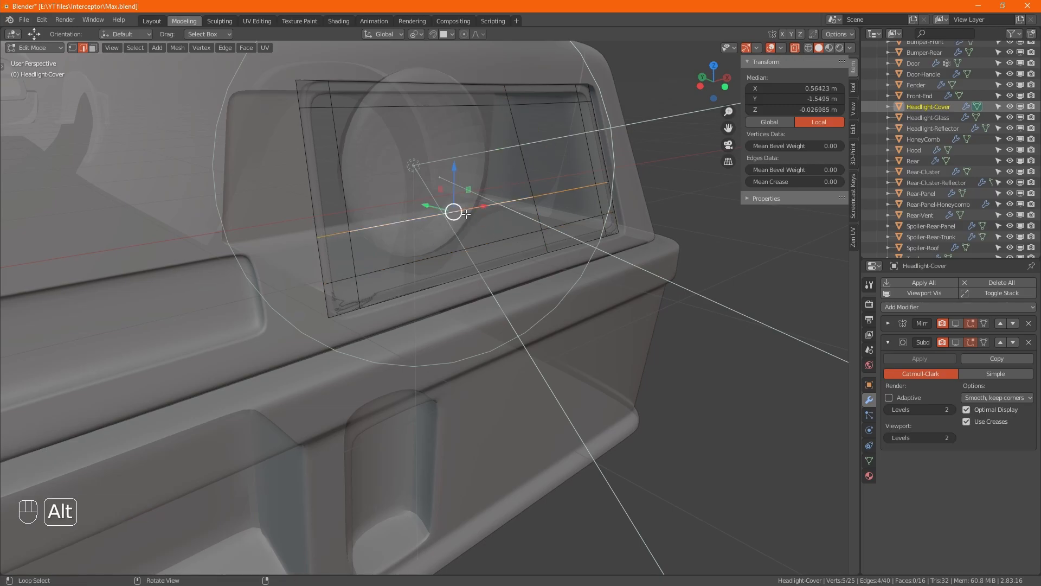
{"action": "left_click", "coordinate": [531, 177], "text": "alt+shift"}
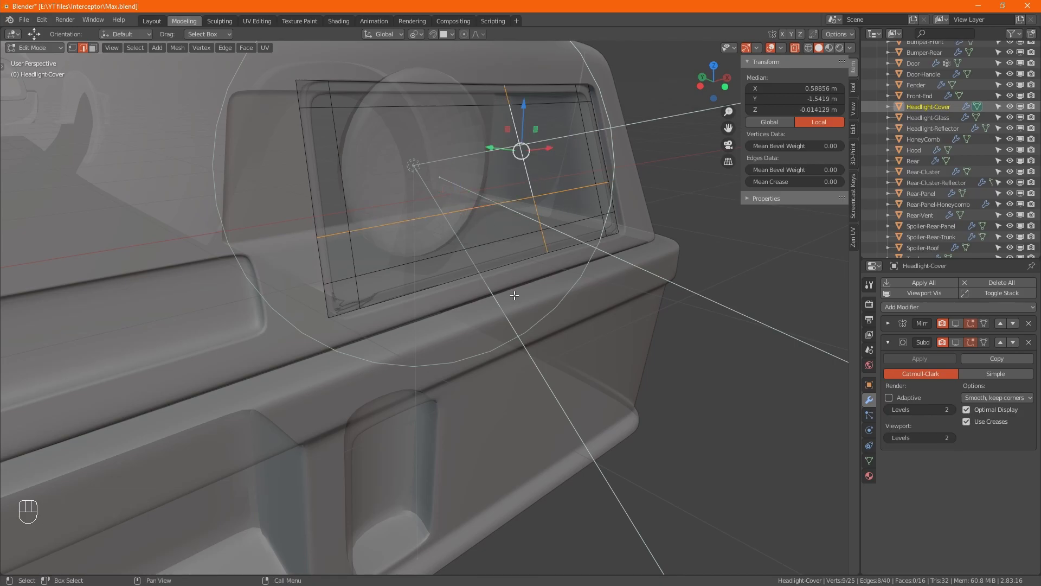
{"action": "key", "text": "ctrl+x"}
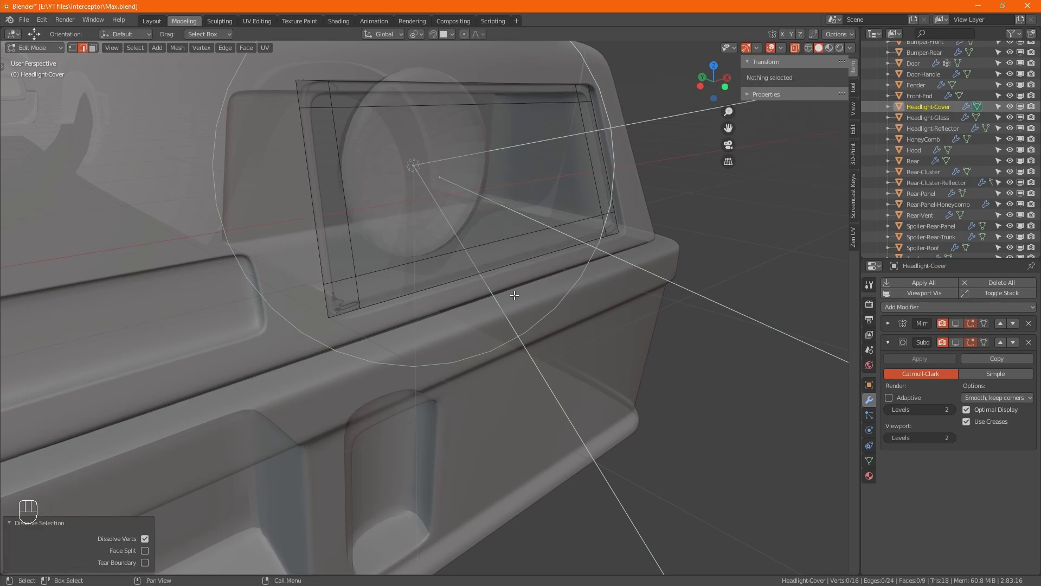
- Edge-slide the vertical edge loop nearest the grille toward the cover's inner border by a factor of about -0.117
{"action": "middle_click_drag", "start_coordinate": [502, 363], "coordinate": [463, 383], "text": "alt"}
{"action": "left_click", "coordinate": [292, 216], "text": "alt"}
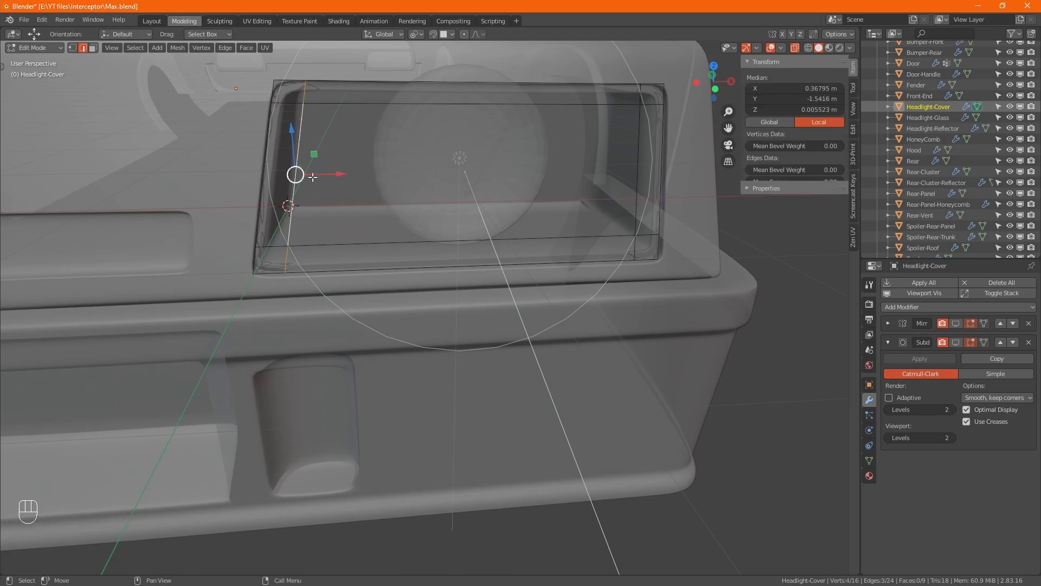
{"action": "middle_click_drag", "start_coordinate": [666, 137], "coordinate": [452, 228], "text": "alt"}
{"action": "scroll", "coordinate": [452, 228], "scroll_direction": "up", "scroll_amount": 5}
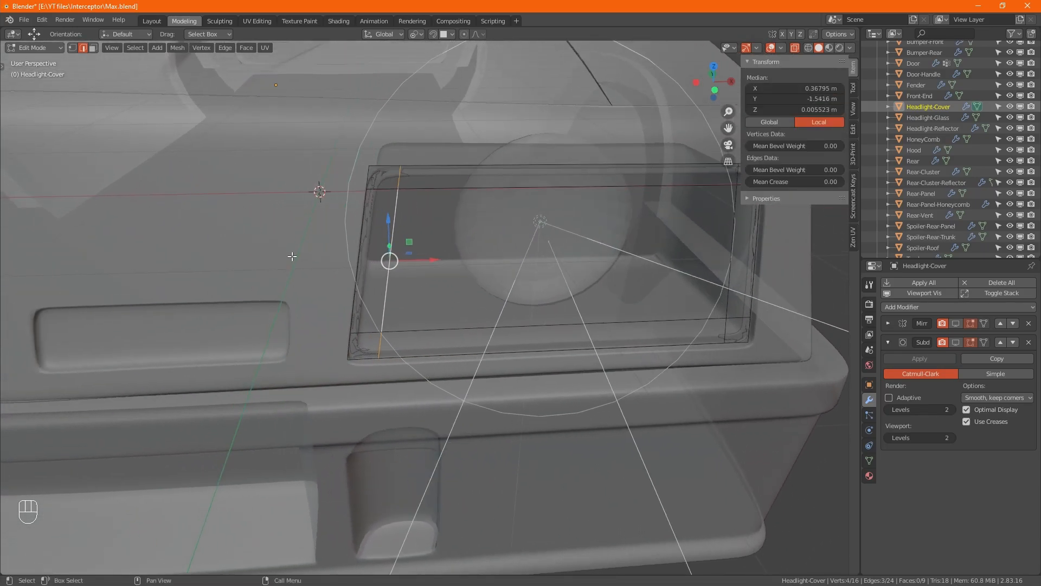
{"action": "key", "text": "KP_Decimal"}
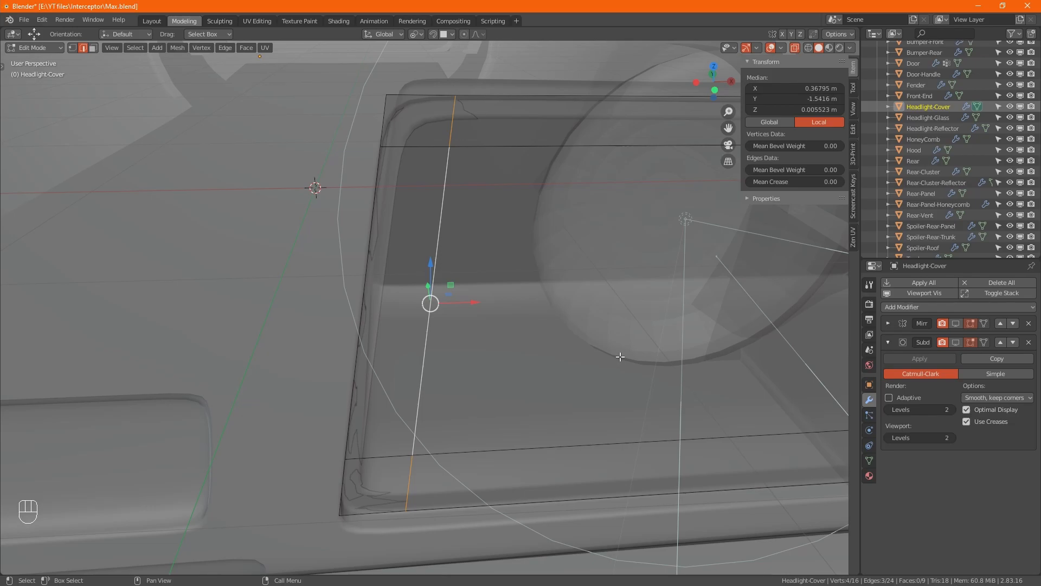
{"action": "key", "text": "g"}
{"action": "key", "text": "g"}
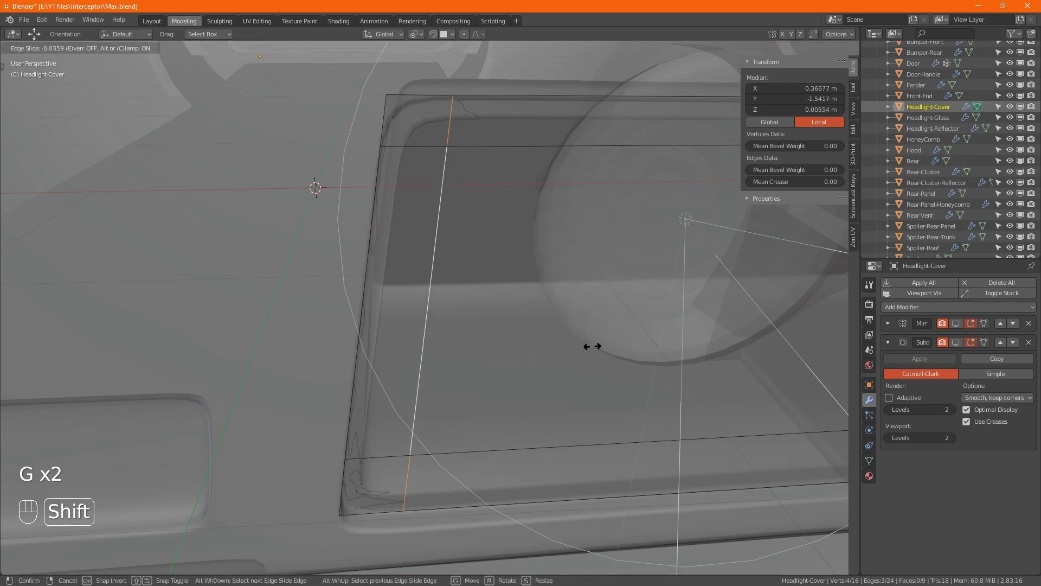
{"action": "left_click", "coordinate": [279, 326]}
- Switch to the reference image board and examine the shape and slats of the car's headlight covers
{"action": "left_click_drag", "start_coordinate": [523, 344], "coordinate": [616, 400], "text": "alt"}
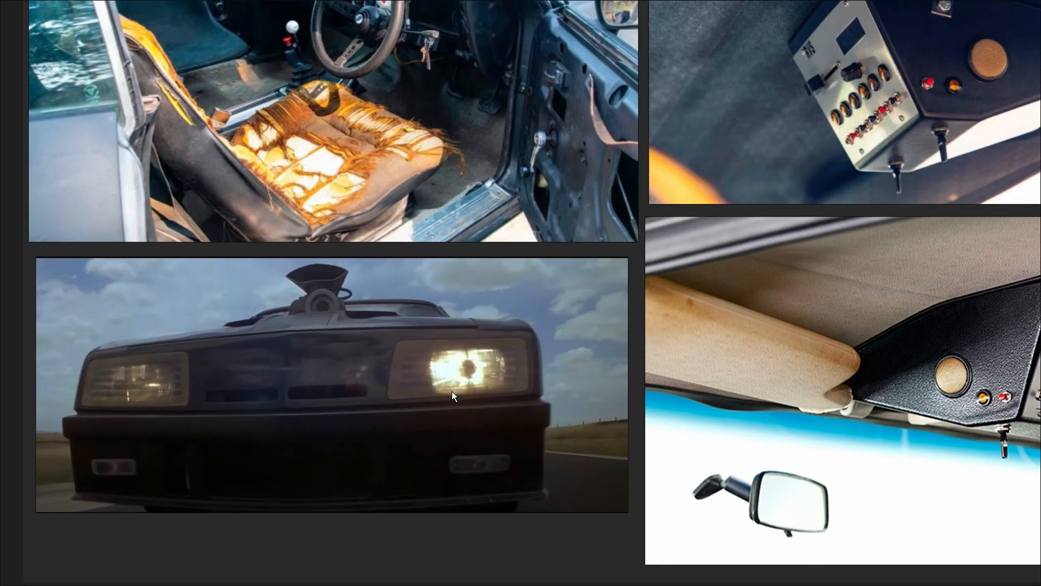
{"action": "scroll", "coordinate": [437, 371], "scroll_direction": "up", "scroll_amount": 2}
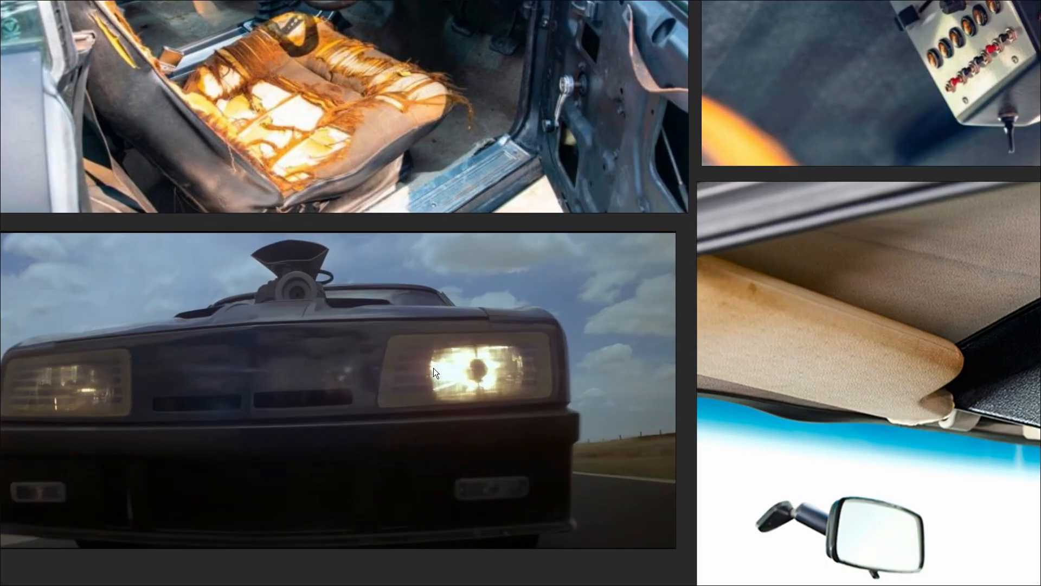
{"action": "scroll", "coordinate": [383, 372], "scroll_direction": "up", "scroll_amount": 4}
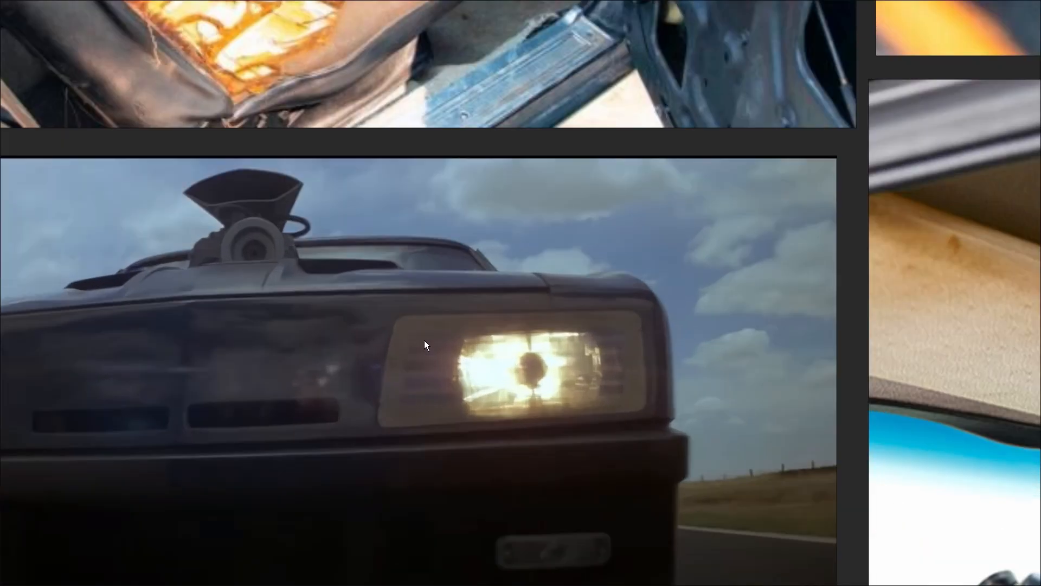
{"action": "scroll", "coordinate": [424, 394], "scroll_direction": "down", "scroll_amount": 4}
{"action": "scroll", "coordinate": [101, 388], "scroll_direction": "up", "scroll_amount": 6}
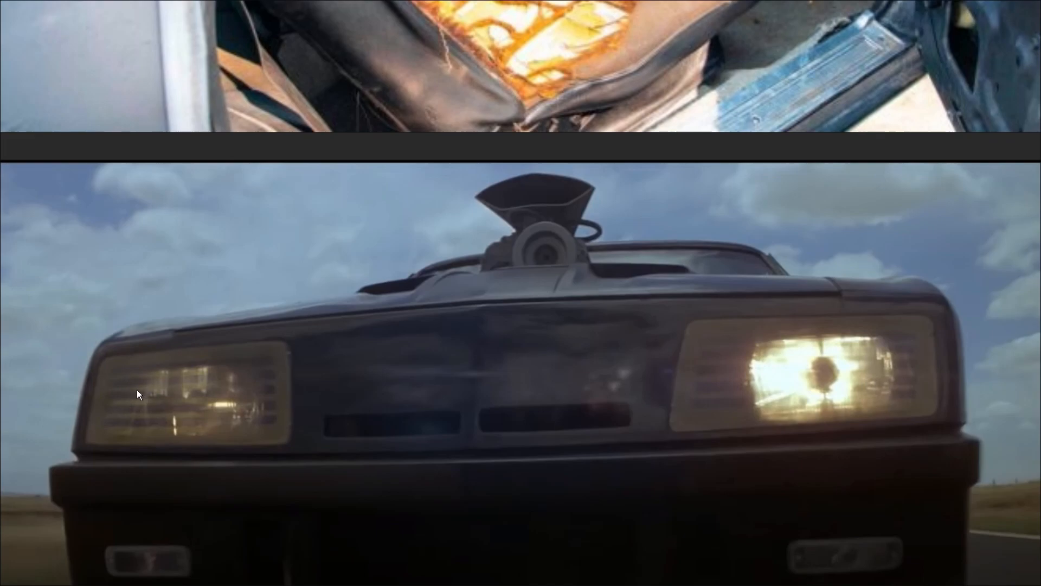
{"action": "scroll", "coordinate": [461, 347], "scroll_direction": "down", "scroll_amount": 9}
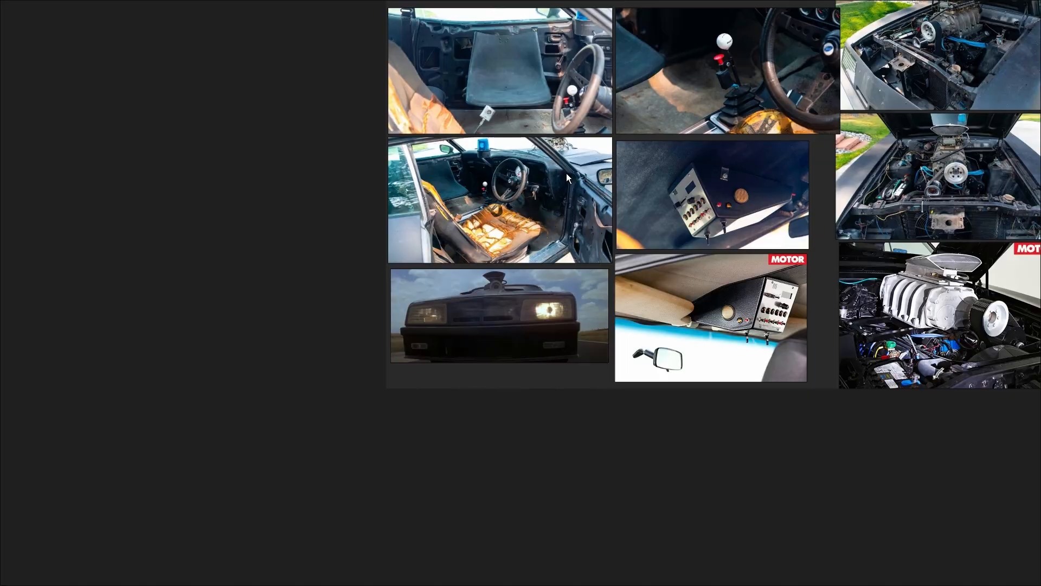
{"action": "middle_click_drag", "start_coordinate": [567, 173], "coordinate": [453, 375]}
{"action": "scroll", "coordinate": [541, 269], "scroll_direction": "up", "scroll_amount": 10}
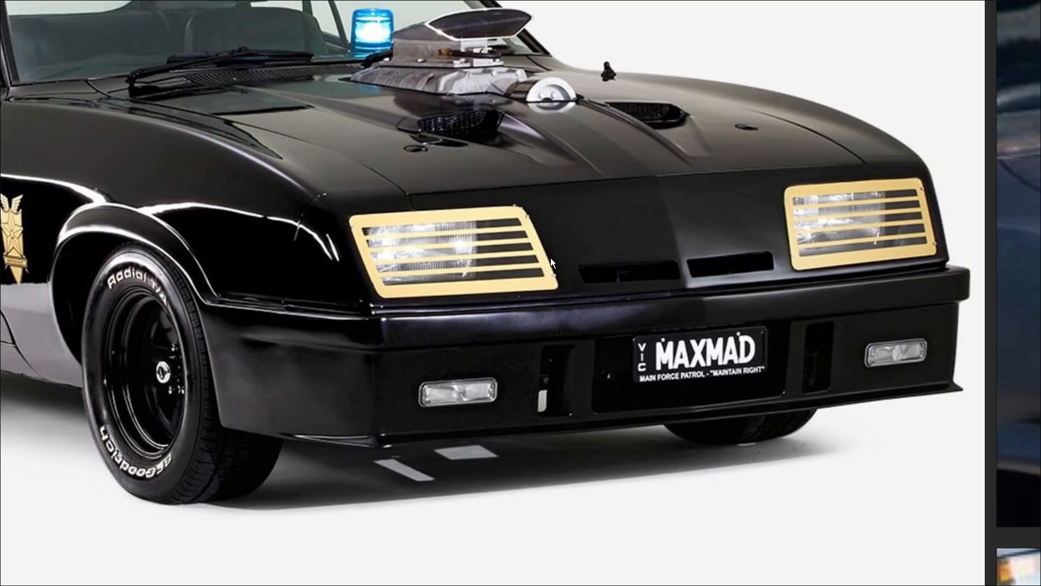
{"action": "scroll", "coordinate": [428, 345], "scroll_direction": "down", "scroll_amount": 3}
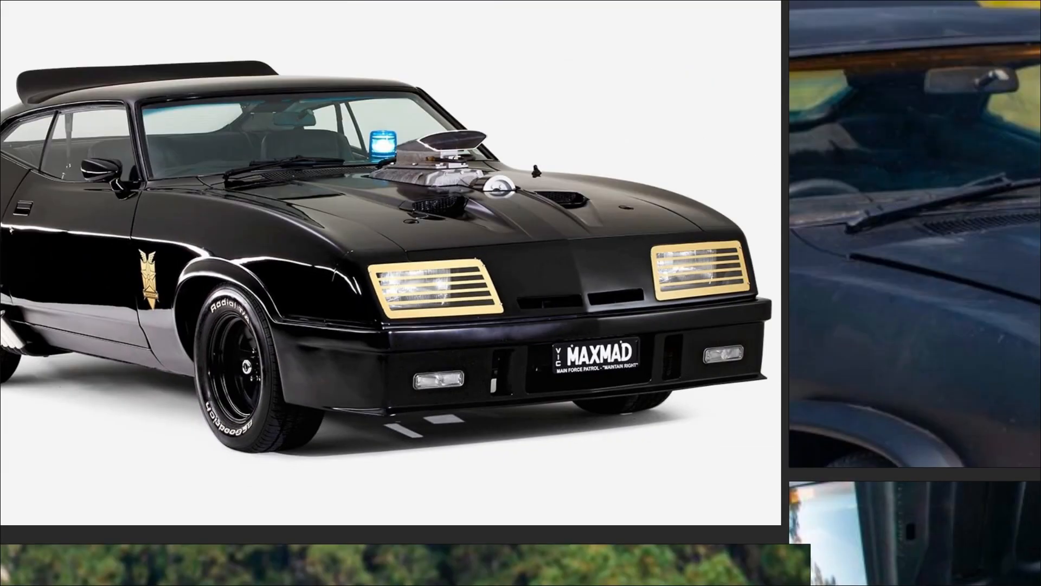
- Return to Blender and add four evenly spaced horizontal loop cuts across the headlight cover's middle, without sliding them
{"action": "key", "text": "alt+Tab"}
{"action": "middle_click_drag", "start_coordinate": [549, 297], "coordinate": [512, 288], "text": "alt"}
{"action": "middle_click_drag", "start_coordinate": [587, 309], "coordinate": [406, 340]}
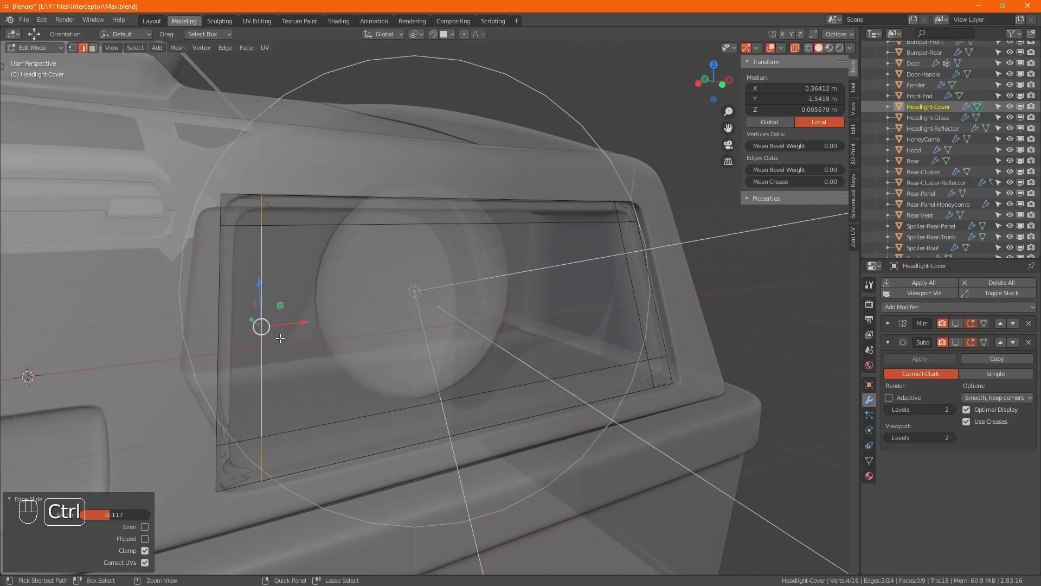
{"action": "key", "text": "ctrl+r"}
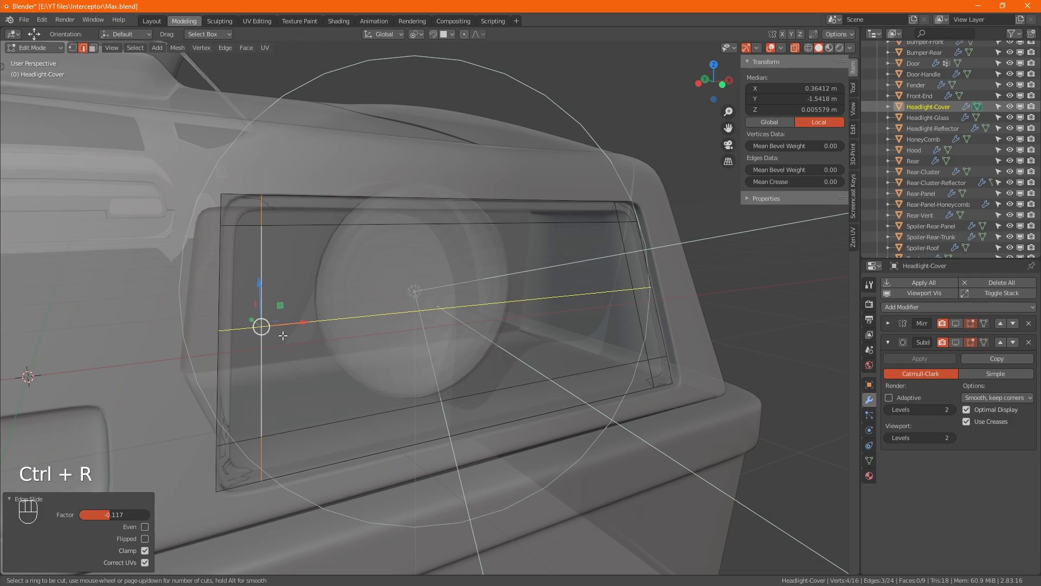
{"action": "scroll", "coordinate": [283, 336], "scroll_direction": "up", "scroll_amount": 1}
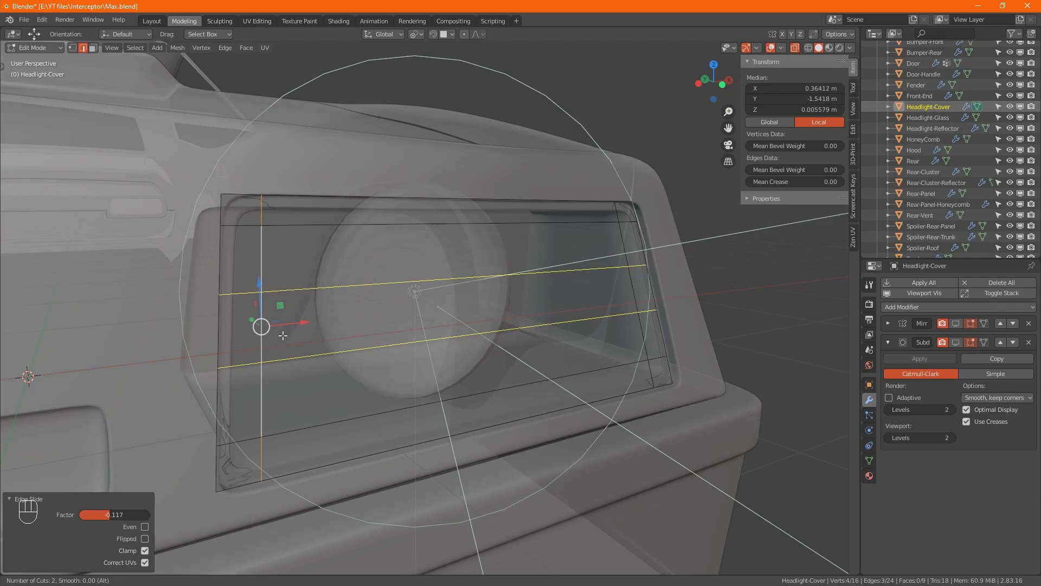
{"action": "scroll", "coordinate": [282, 336], "scroll_direction": "up", "scroll_amount": 2}
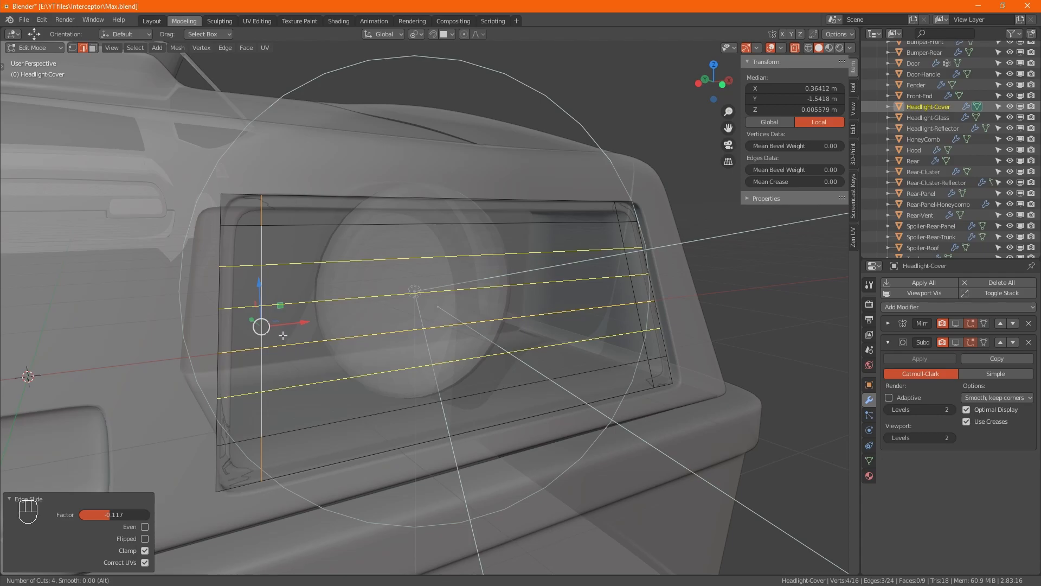
{"action": "left_click", "coordinate": [282, 335]}
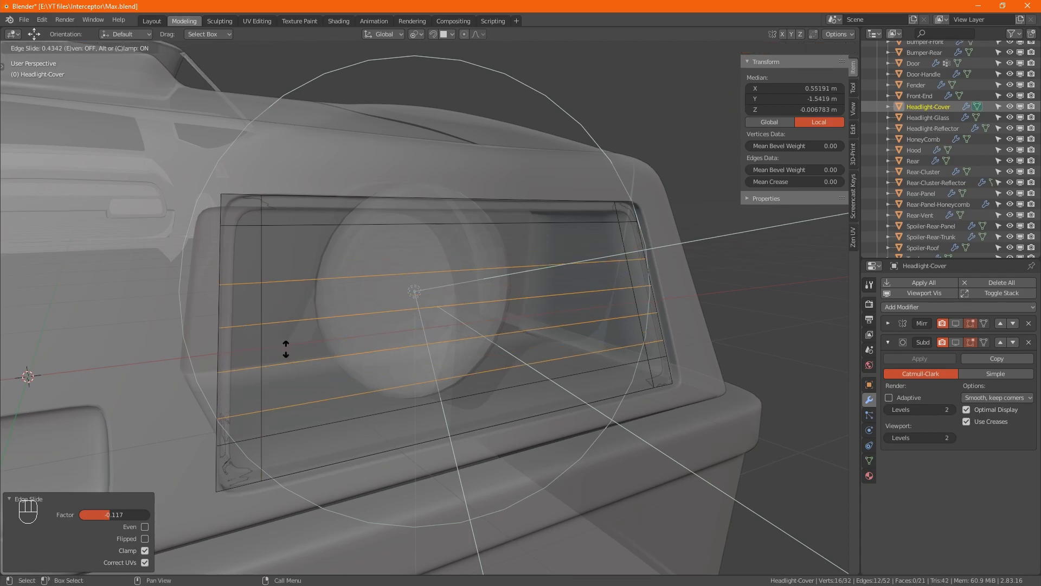
{"action": "right_click", "coordinate": [295, 340]}
{"action": "mouse_move", "coordinate": [347, 395]}
{"action": "left_mouse_down", "text": "alt"}
{"action": "mouse_move", "coordinate": [333, 390]}
{"action": "mouse_move", "coordinate": [361, 402]}
{"action": "mouse_move", "coordinate": [347, 391]}
{"action": "left_mouse_up", "text": "alt"}
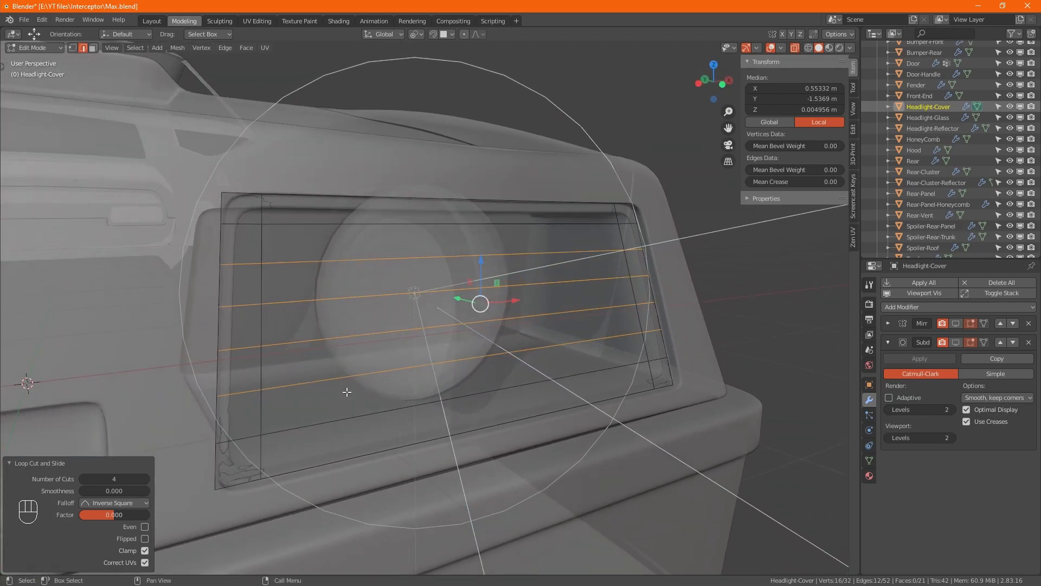
- Try beveling the four new horizontal edge loops with an offset of 0.004 m, and undo it
{"action": "key", "text": "ctrl"}
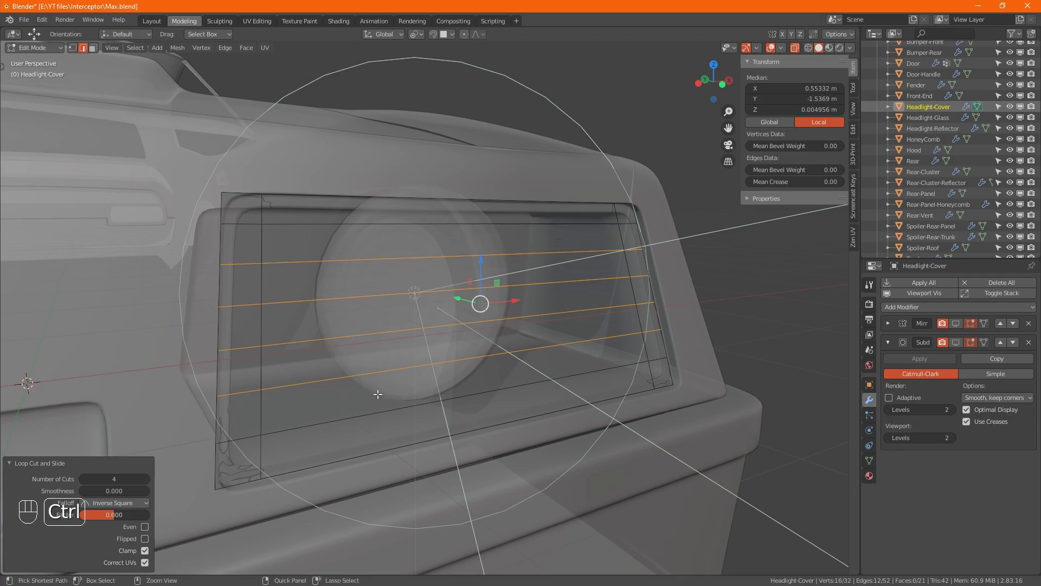
{"action": "key", "text": "ctrl+b"}
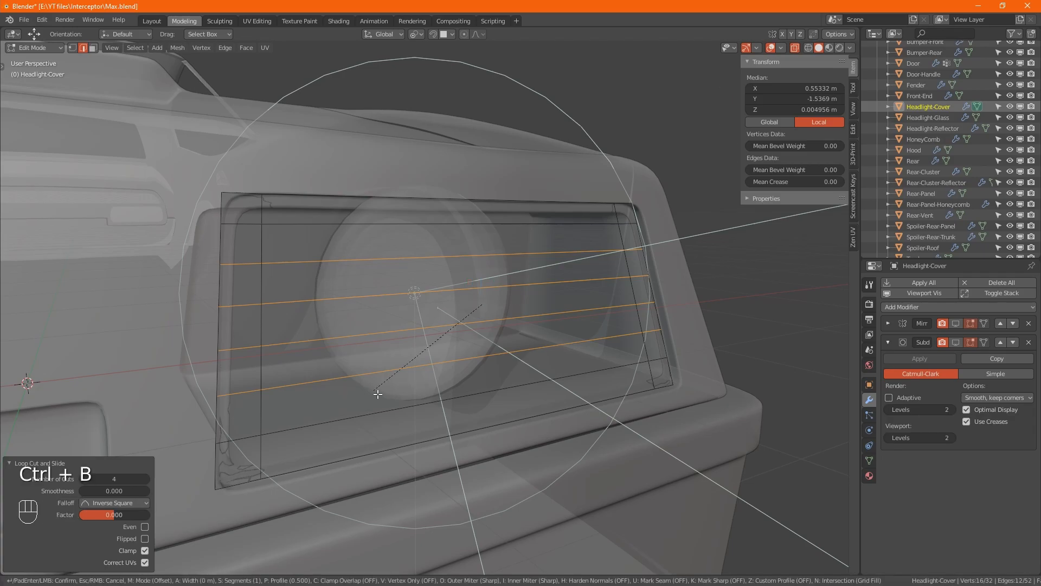
{"action": "key", "text": "shift"}
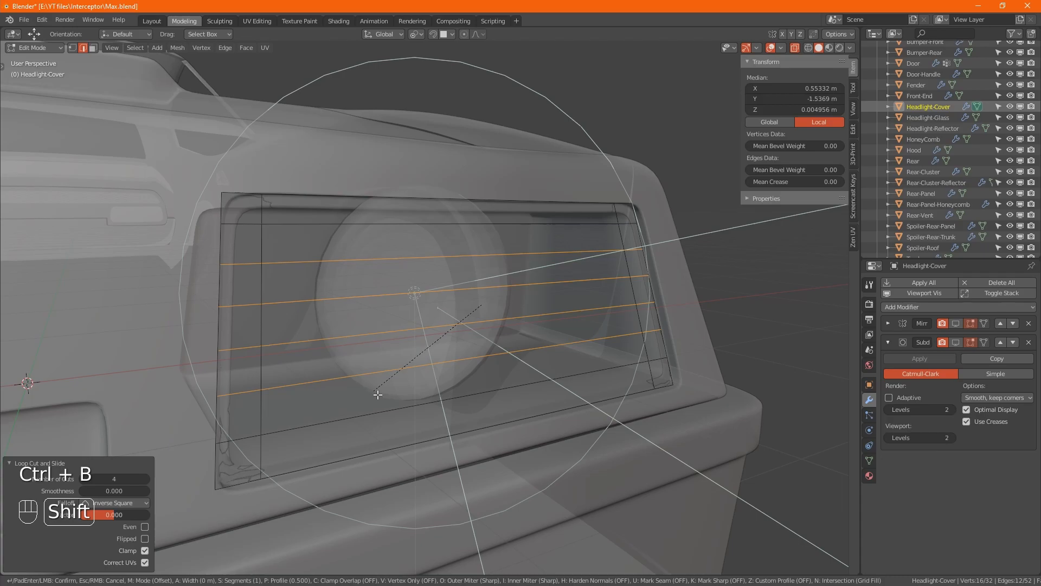
{"action": "left_click", "coordinate": [325, 404]}
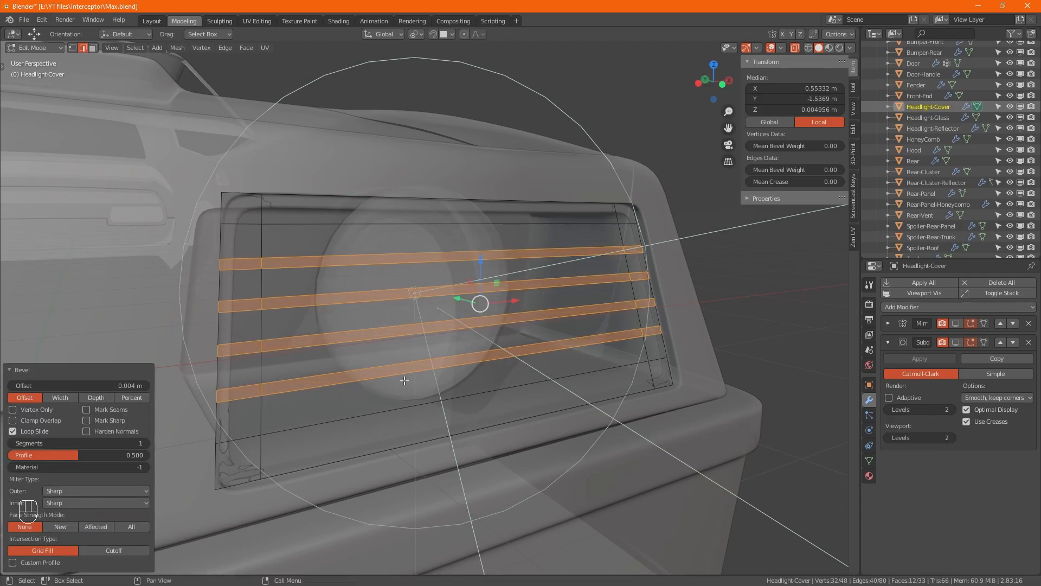
{"action": "key", "text": "ctrl+z"}
- Bevel the four horizontal edge loops into thin slat strips with an offset of 0.00361 m, comparing them with the reference photo
{"action": "key", "text": "ctrl+b"}
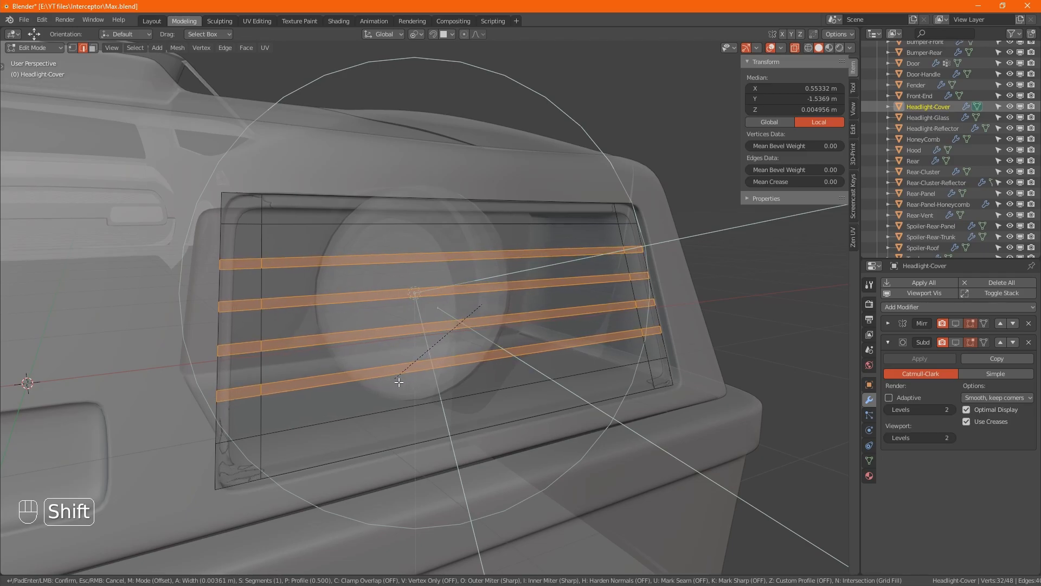
{"action": "left_click", "coordinate": [404, 378]}
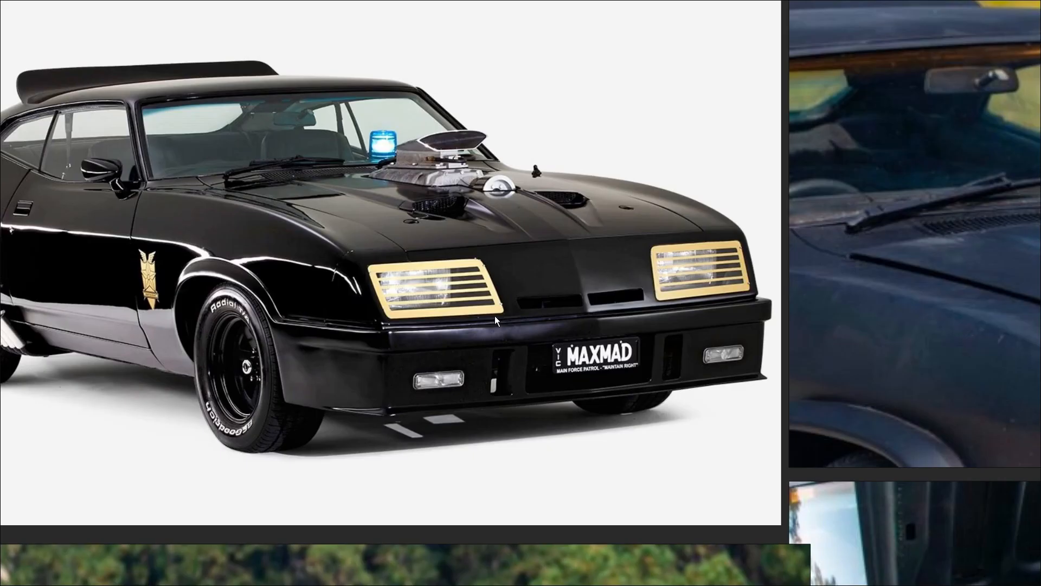
{"action": "scroll", "coordinate": [487, 272], "scroll_direction": "up", "scroll_amount": 2}
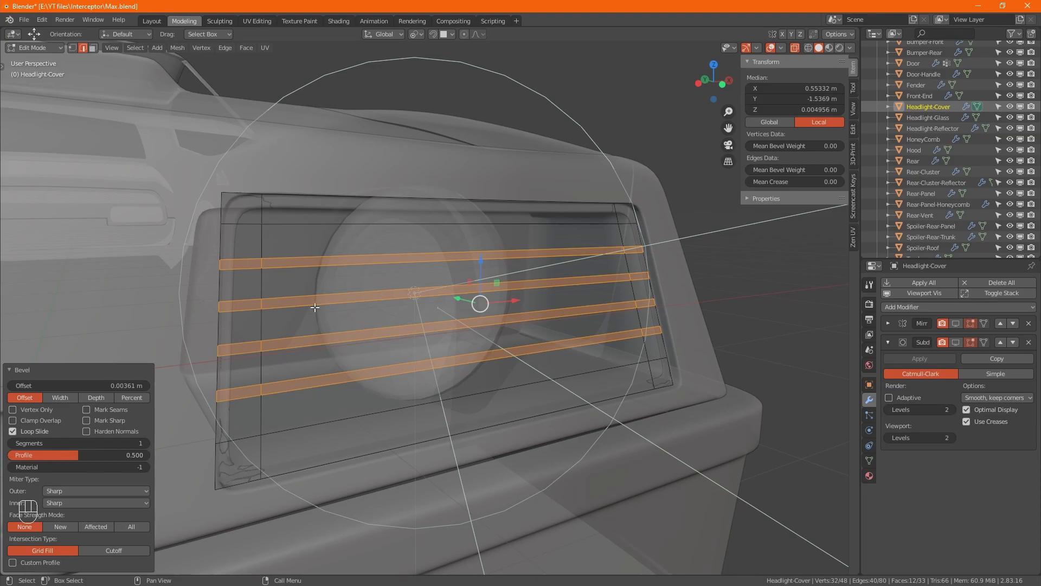
- Select the entire headlight cover mesh in vertex mode and view it from the side
{"action": "mouse_move", "coordinate": [470, 366]}
{"action": "middle_mouse_down", "text": "alt"}
{"action": "mouse_move", "coordinate": [328, 379]}
{"action": "mouse_move", "coordinate": [479, 374]}
{"action": "middle_mouse_up", "text": "alt"}
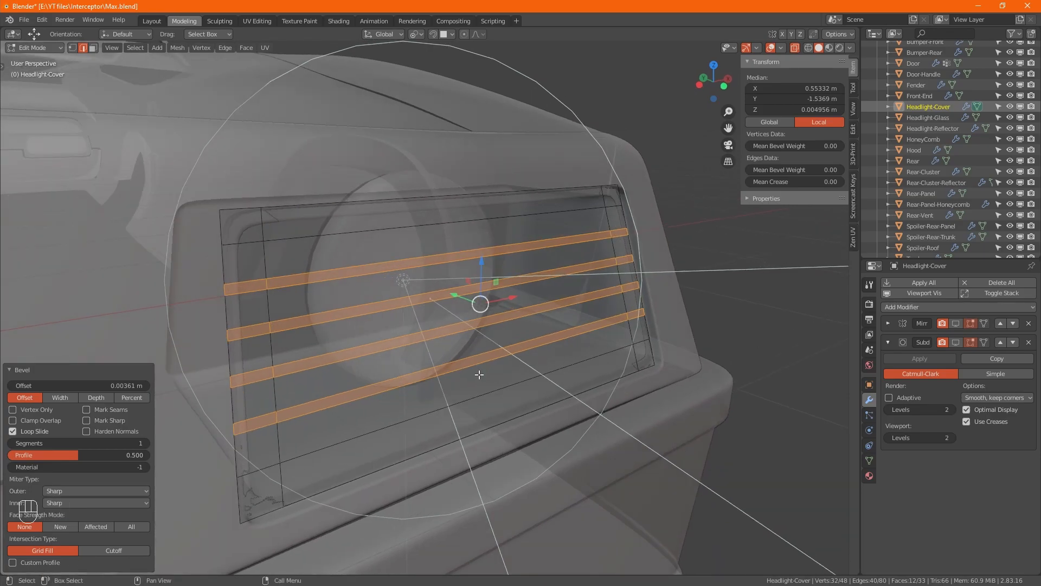
{"action": "key", "text": "1"}
{"action": "key", "text": "a"}
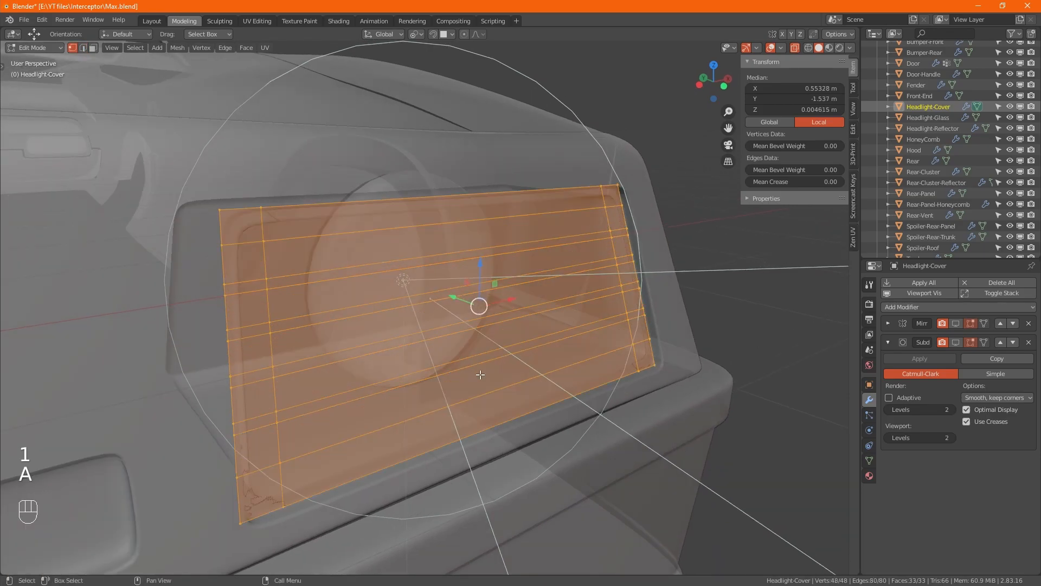
{"action": "middle_click_drag", "start_coordinate": [480, 374], "coordinate": [475, 410], "text": "alt"}
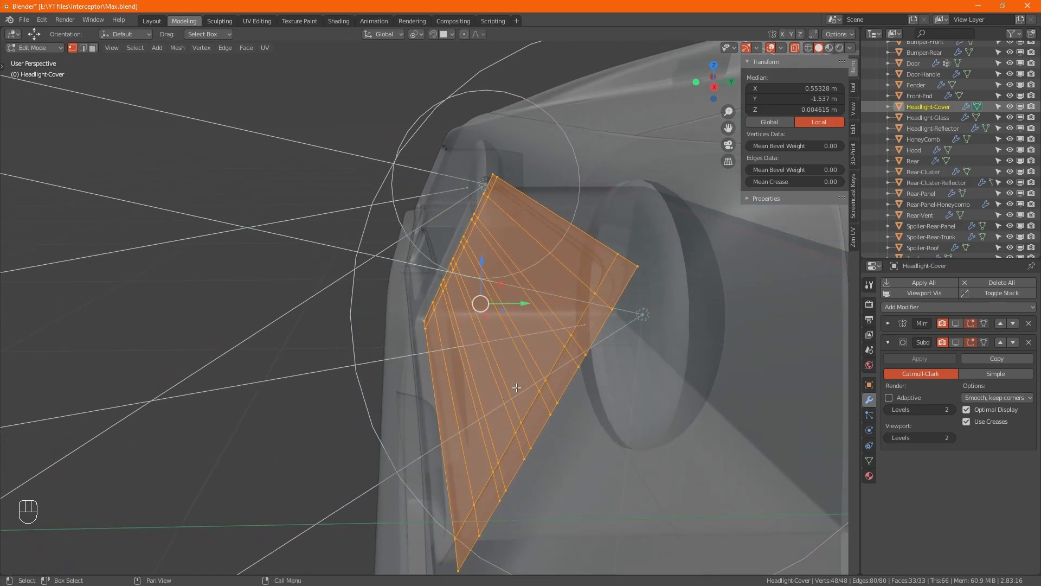
- Move the Spot and Spot.001 lights into the collection holding the car body parts and hide both lights
{"action": "scroll", "coordinate": [1017, 245], "scroll_direction": "down", "scroll_amount": 5}
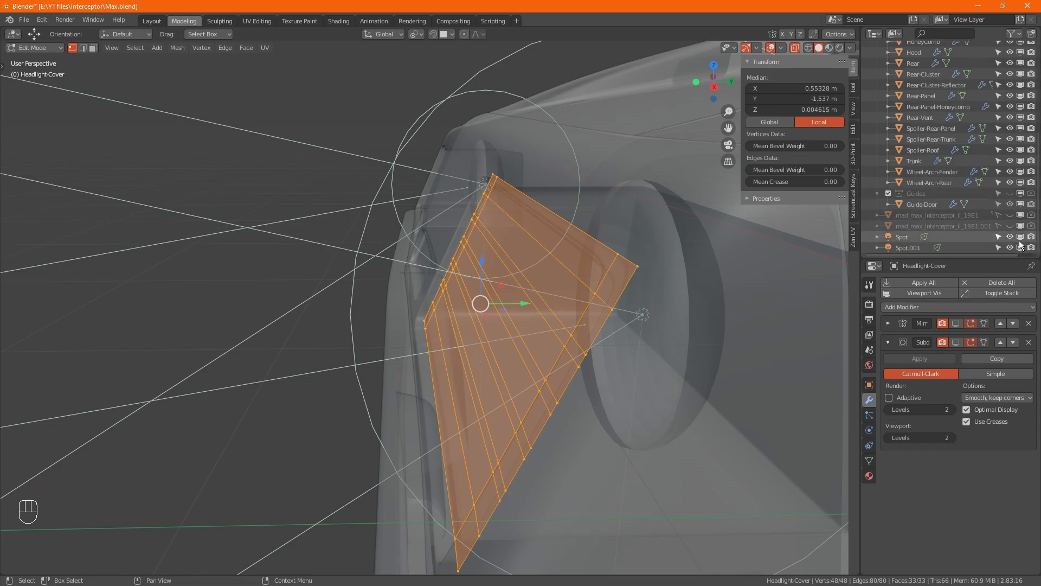
{"action": "left_click", "coordinate": [1010, 237]}
{"action": "left_click", "coordinate": [1010, 247]}
{"action": "left_click", "coordinate": [1010, 237]}
{"action": "left_click", "coordinate": [1013, 248]}
{"action": "left_click", "coordinate": [914, 239]}
{"action": "left_click", "coordinate": [914, 248], "text": "shift"}
{"action": "left_click_drag", "start_coordinate": [913, 246], "coordinate": [925, 135]}
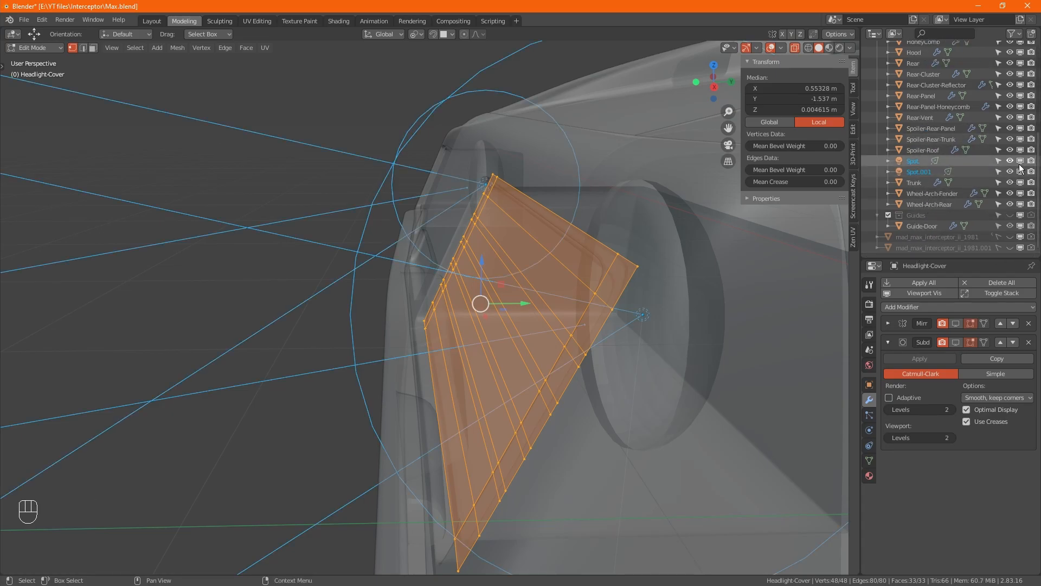
{"action": "key", "text": "h"}
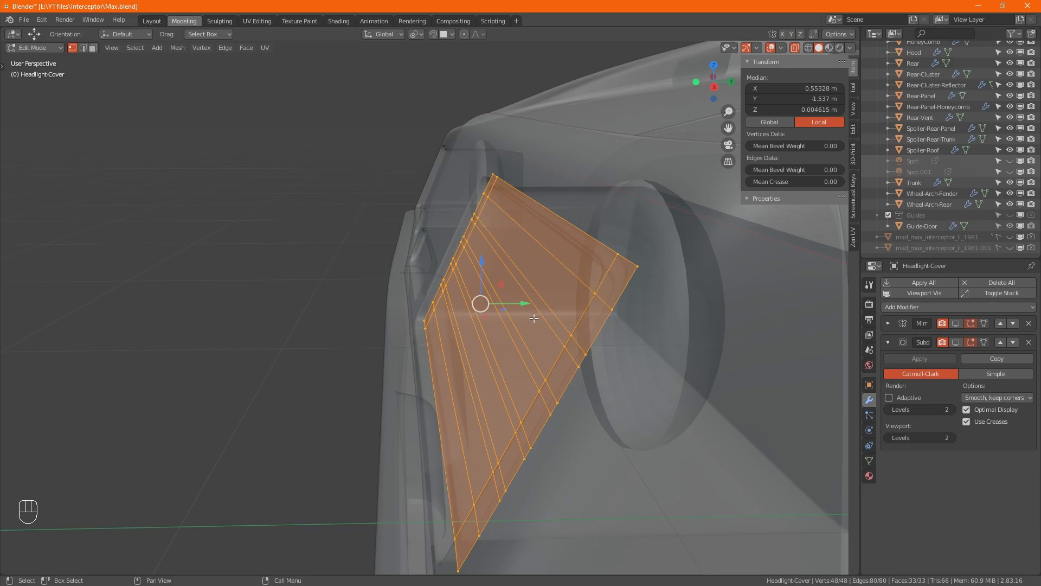
- Turn off X-ray and extrude the whole headlight cover about -0.0095 m along the global Y axis
{"action": "key", "text": "alt+z"}
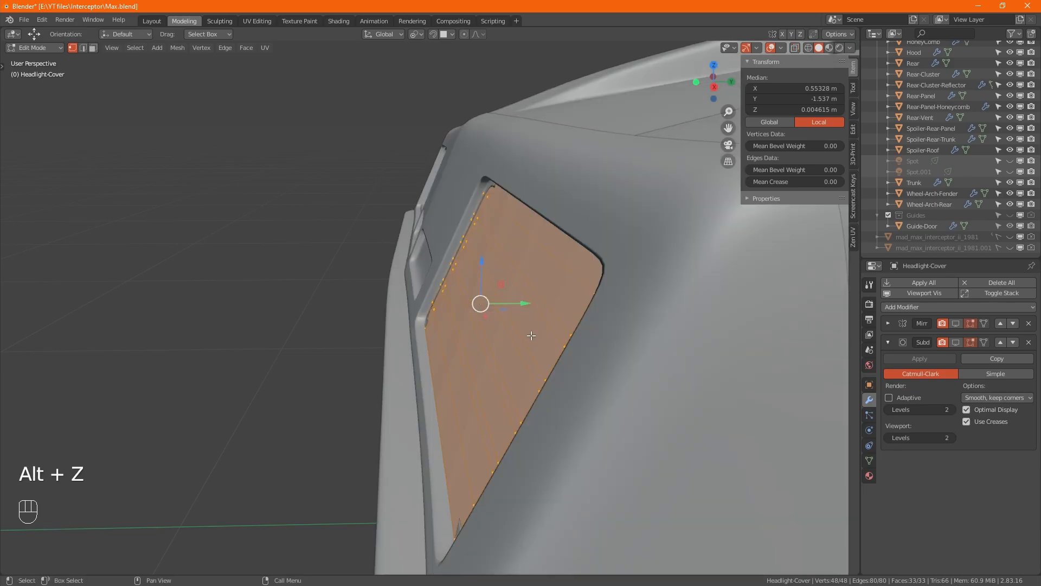
{"action": "key", "text": "e"}
{"action": "key", "text": "y"}
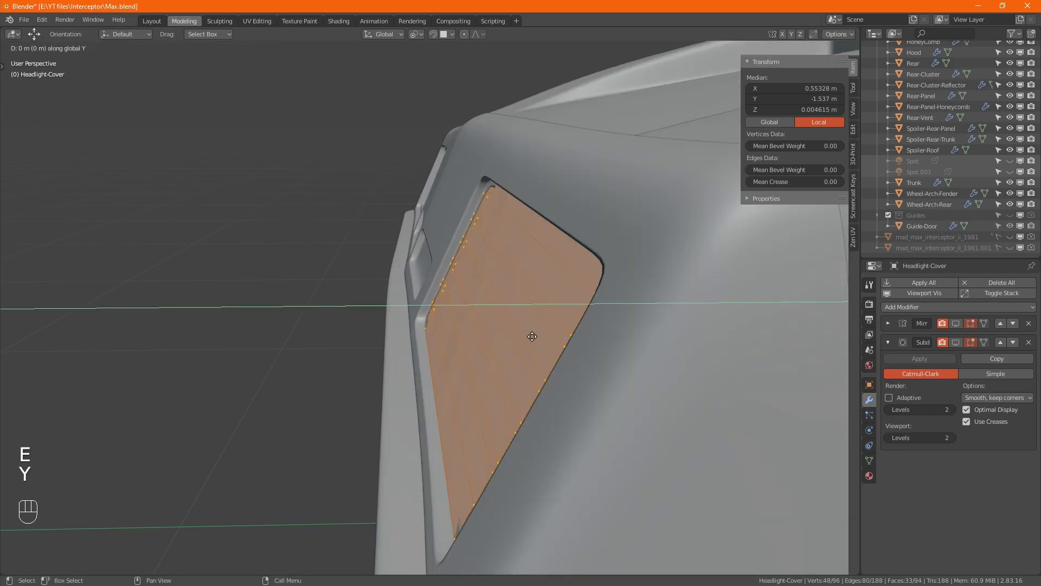
{"action": "key", "text": "shift"}
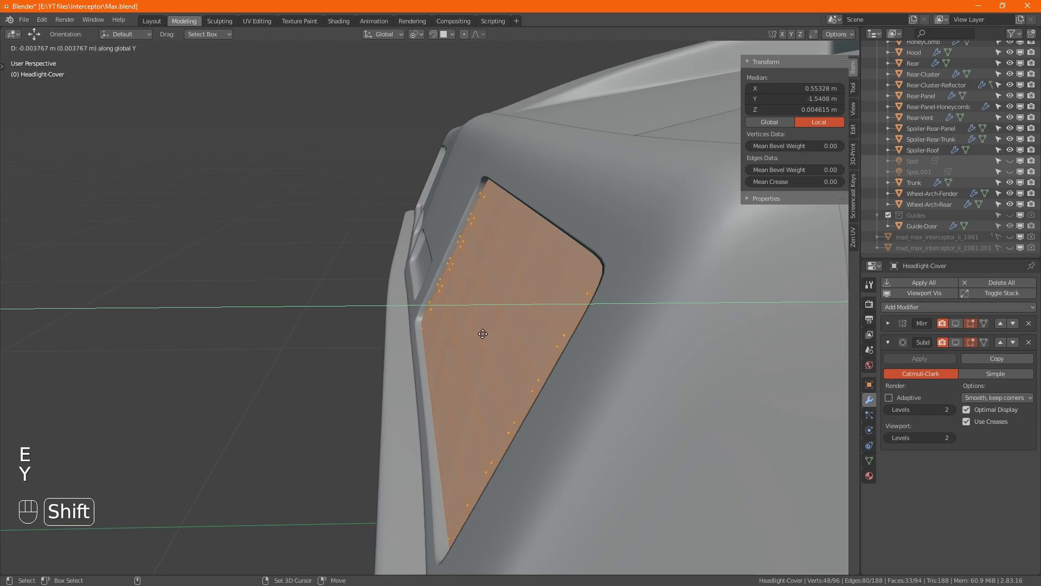
{"action": "left_click", "coordinate": [422, 334]}
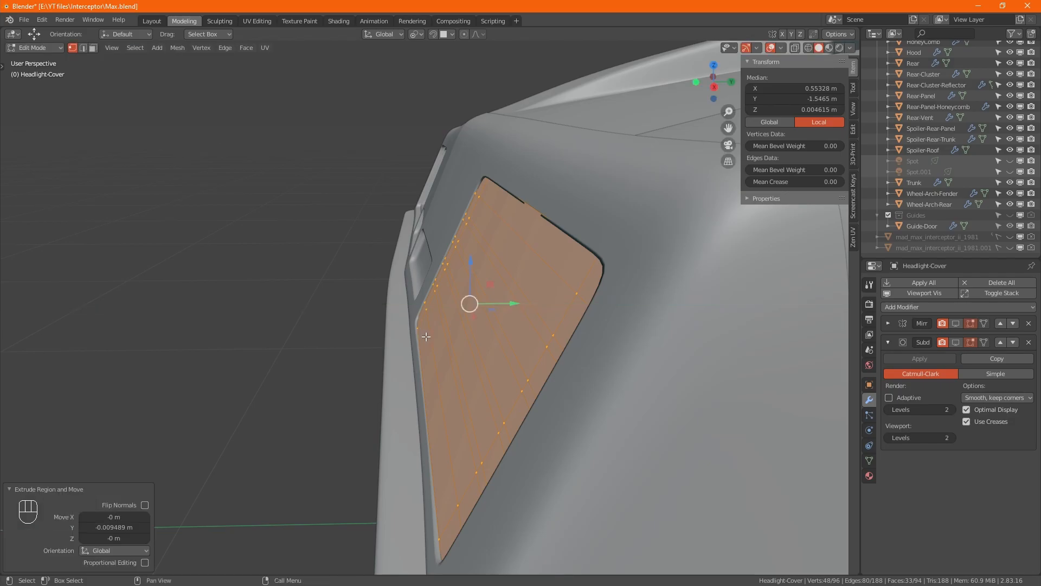
- Enable the Subdivision modifier's viewport display and isolate the headlight cover in local view
{"action": "left_click", "coordinate": [956, 343]}
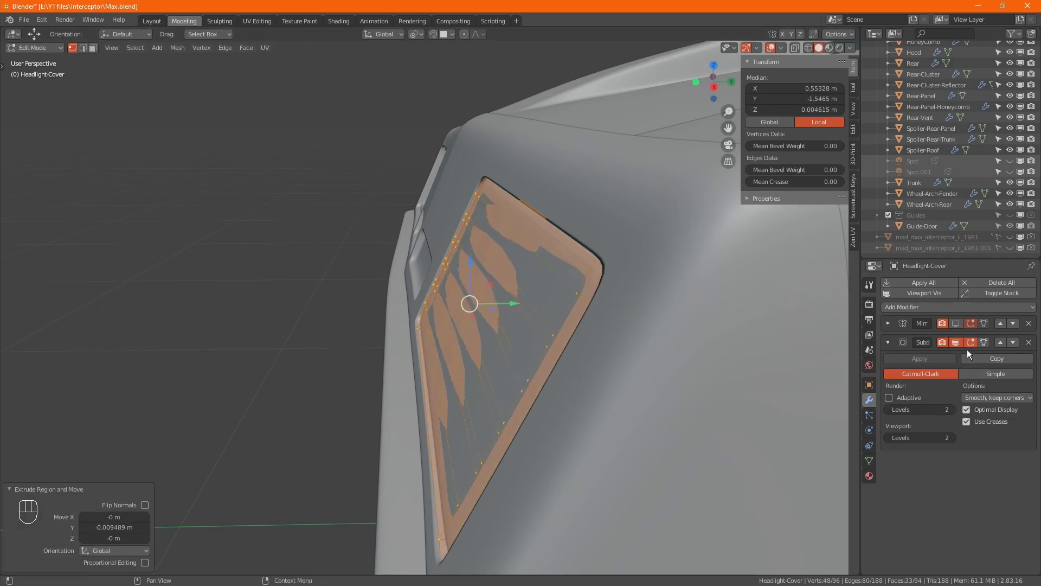
{"action": "middle_click_drag", "start_coordinate": [588, 360], "coordinate": [358, 259], "text": "alt"}
{"action": "key", "text": "KP_Divide"}
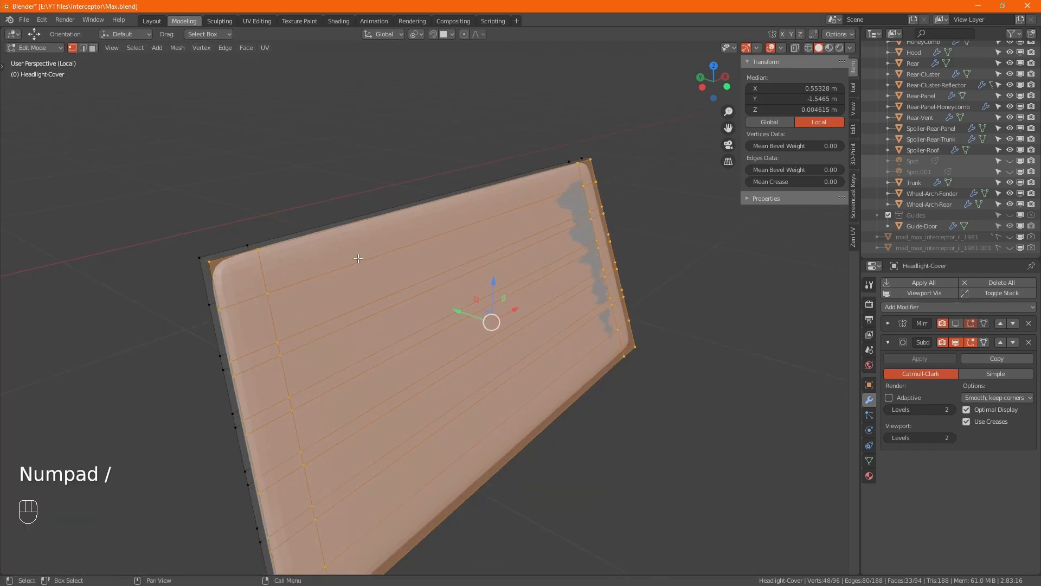
{"action": "middle_click_drag", "start_coordinate": [319, 263], "coordinate": [326, 293], "text": "alt"}
- Select the headlight cover in Object Mode and apply smooth shading to it
{"action": "key", "text": "Tab"}
{"action": "right_click", "coordinate": [319, 296]}
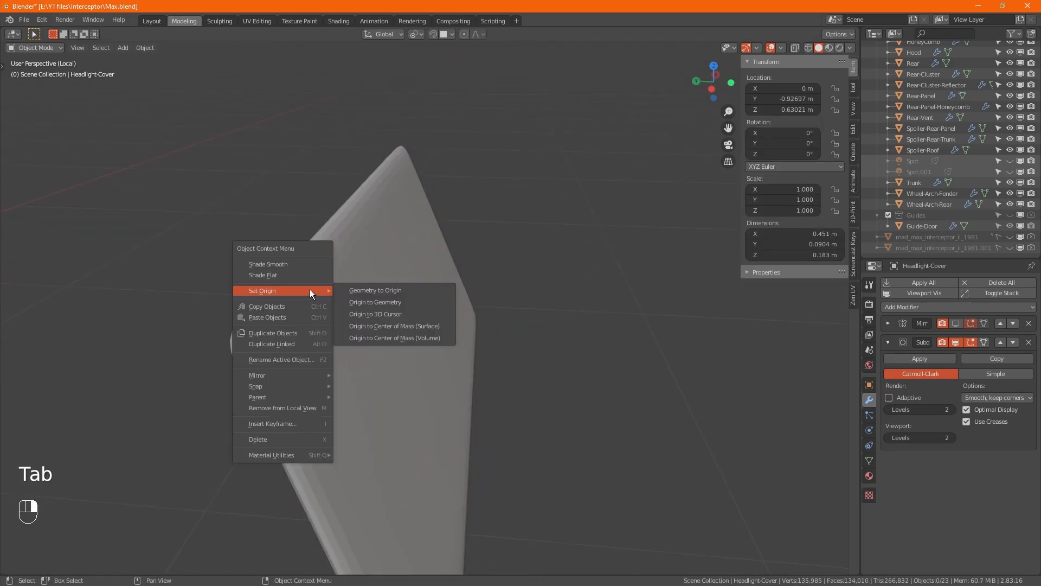
{"action": "left_click", "coordinate": [305, 269]}
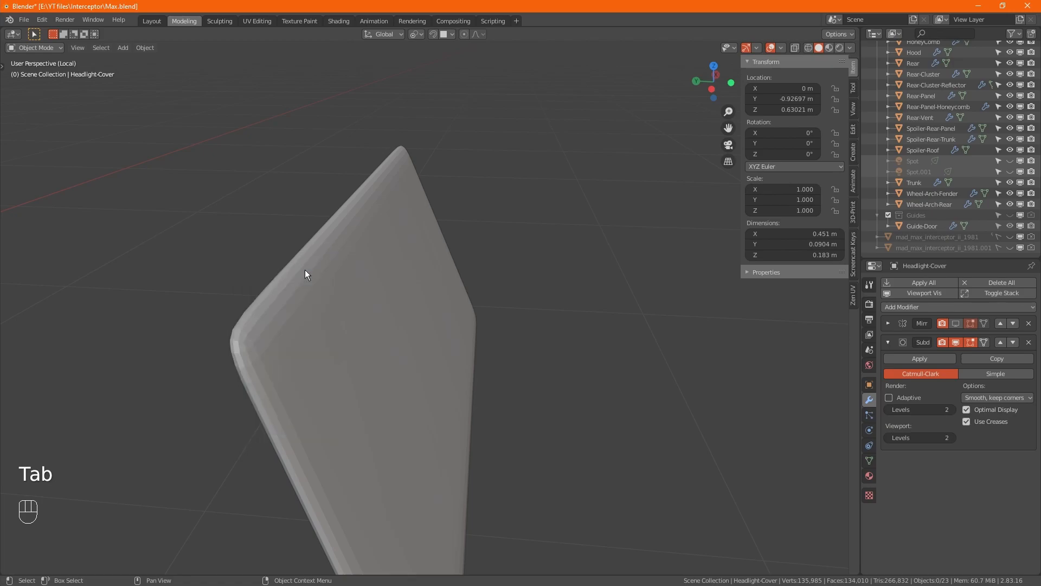
{"action": "left_click", "coordinate": [331, 303]}
{"action": "right_click", "coordinate": [328, 302]}
{"action": "left_click", "coordinate": [328, 300]}
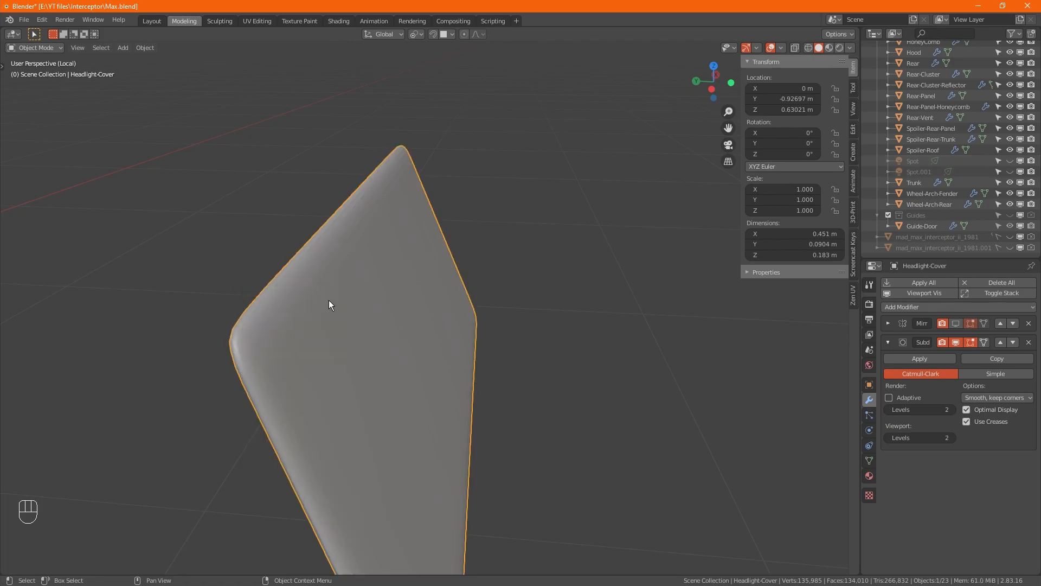
- Select the front and back perimeter edge loops of the headlight cover and set their mean crease to 1
{"action": "key", "text": "Tab"}
{"action": "key", "text": "2"}
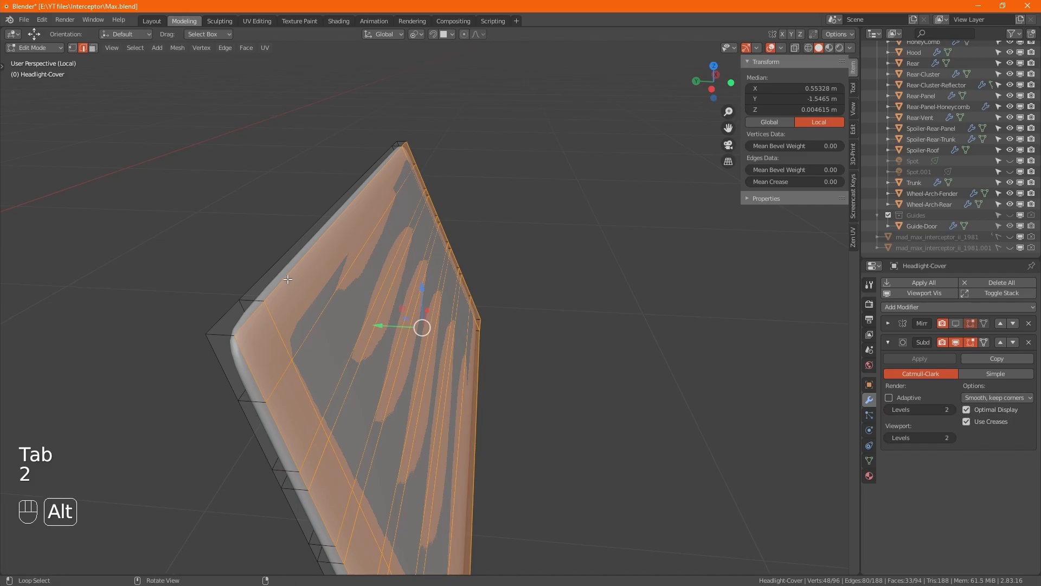
{"action": "left_click", "coordinate": [285, 282], "text": "alt"}
{"action": "left_click", "coordinate": [275, 276], "text": "alt+shift"}
{"action": "left_click", "coordinate": [251, 360], "text": "alt+shift"}
{"action": "left_click", "coordinate": [216, 356], "text": "alt+shift"}
{"action": "middle_click_drag", "start_coordinate": [611, 428], "coordinate": [602, 423]}
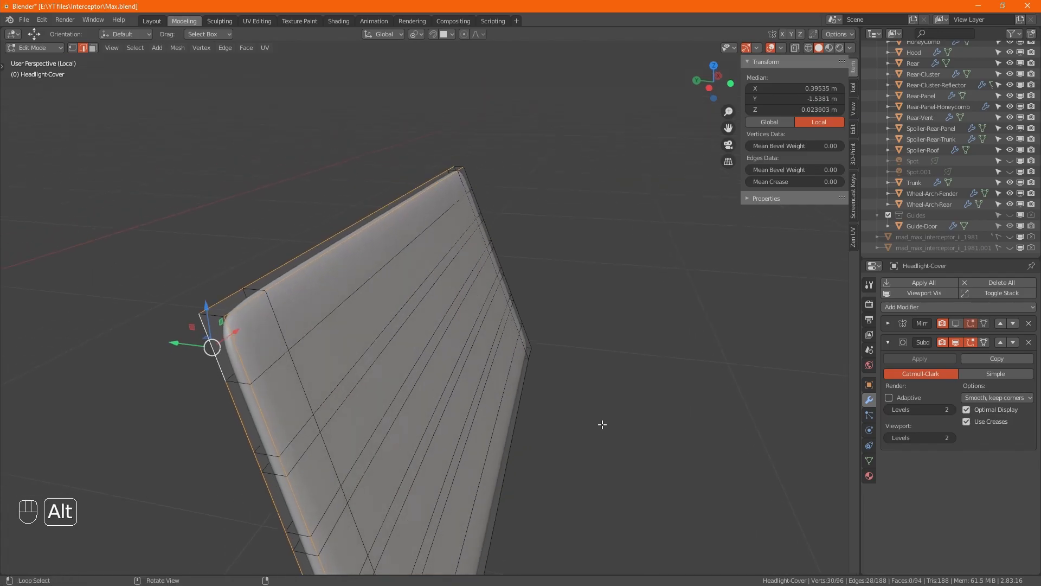
{"action": "left_click", "coordinate": [541, 394], "text": "alt+shift"}
{"action": "left_click", "coordinate": [537, 336], "text": "alt+shift"}
{"action": "middle_click_drag", "start_coordinate": [537, 337], "coordinate": [425, 379]}
{"action": "left_click", "coordinate": [310, 314], "text": "alt+shift"}
{"action": "left_click", "coordinate": [441, 501], "text": "alt+shift"}
{"action": "left_click", "coordinate": [794, 181]}
{"action": "type", "text": "0.0"}
{"action": "key", "text": "Return"}
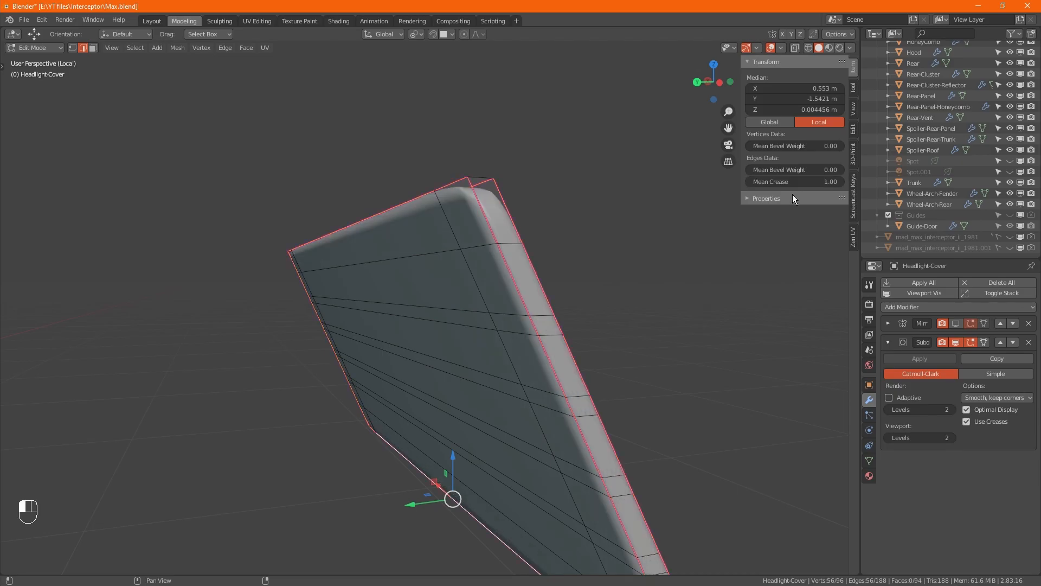
- Try a viewport subdivision level of 3 while examining the cover's upper corner, and restore the level to 2
{"action": "left_click", "coordinate": [475, 180], "text": "alt"}
{"action": "left_click_drag", "start_coordinate": [554, 202], "coordinate": [488, 280], "text": "alt"}
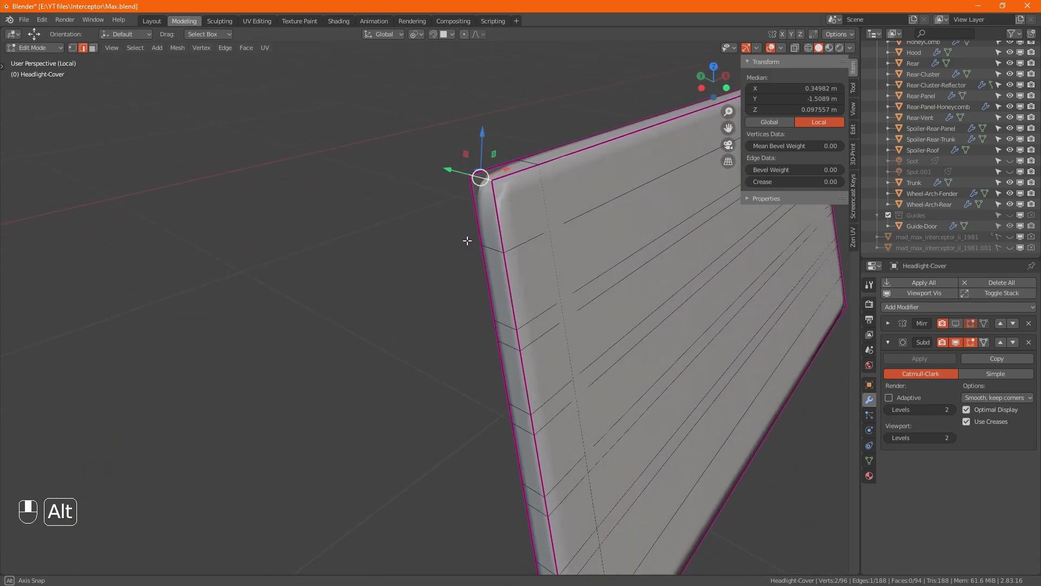
{"action": "scroll", "coordinate": [491, 286], "scroll_direction": "up", "scroll_amount": 4}
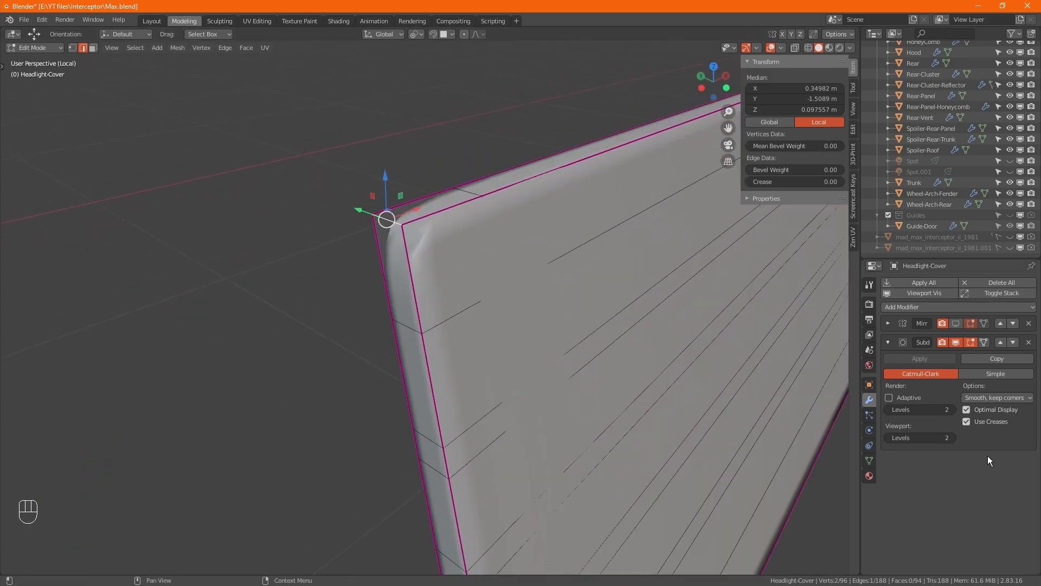
{"action": "left_click", "coordinate": [957, 443]}
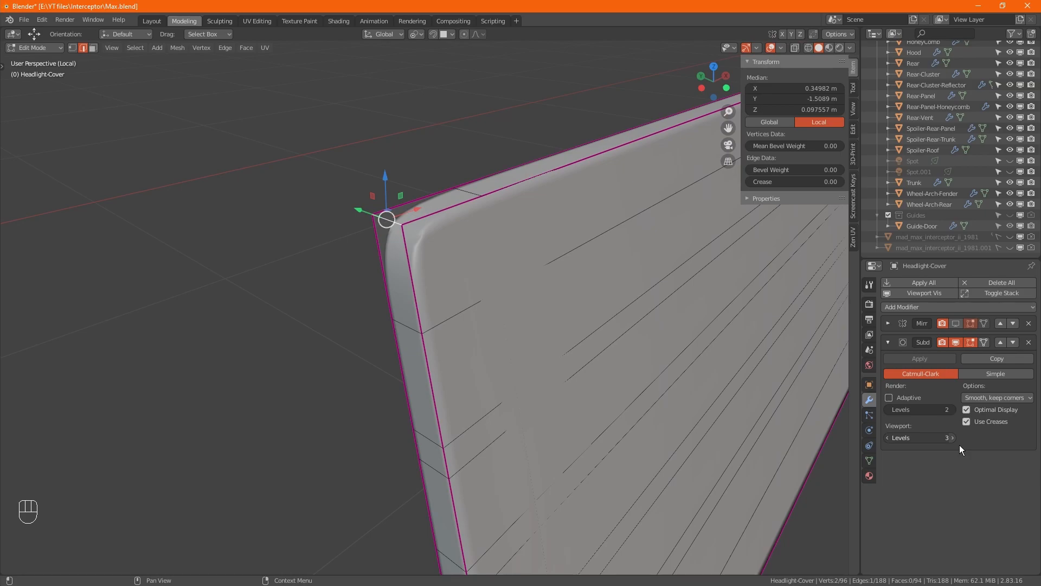
{"action": "left_click", "coordinate": [890, 438]}
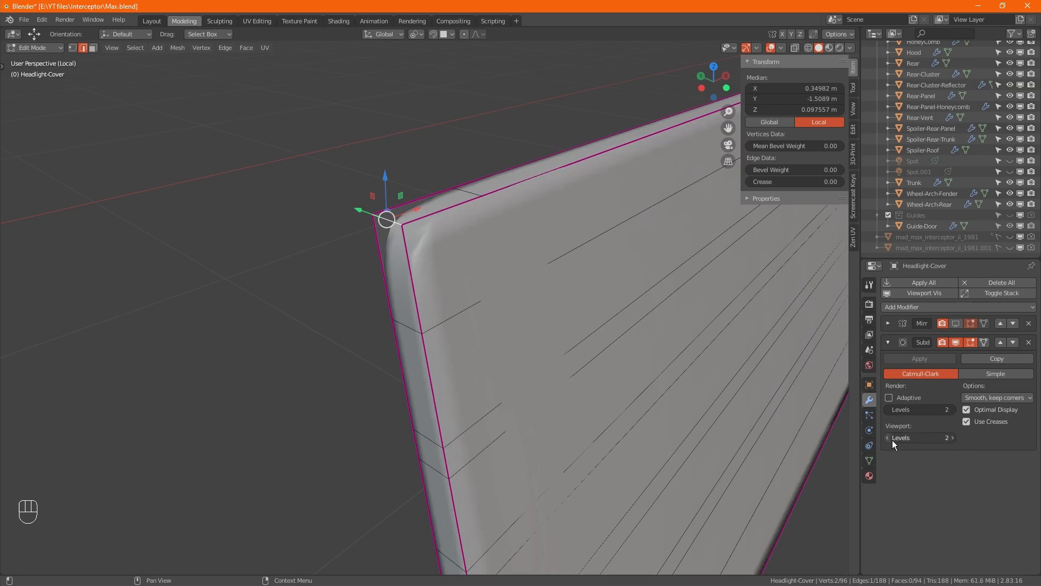
- Try a crease of 1 on the selected short edge at the cover's upper corner
{"action": "left_click", "coordinate": [818, 183]}
{"action": "type", "text": "0.0"}
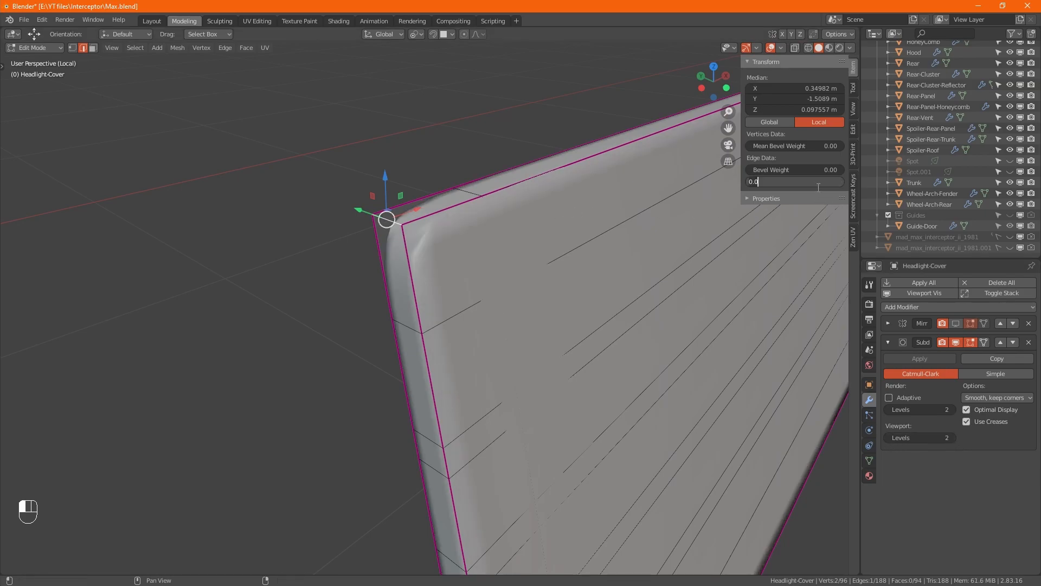
{"action": "key", "text": "BackSpace"}
{"action": "key", "text": "BackSpace"}
{"action": "key", "text": "BackSpace"}
{"action": "type", "text": "1"}
{"action": "key", "text": "Return"}
- Enable Auto Smooth in the headlight cover's mesh normals settings
{"action": "middle_click_drag", "start_coordinate": [502, 273], "coordinate": [773, 431], "text": "alt"}
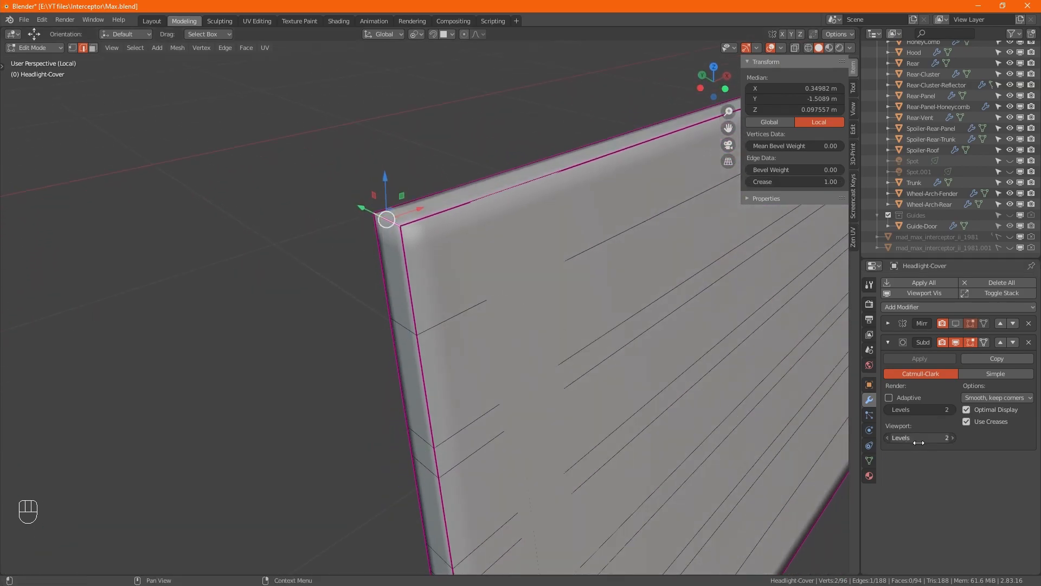
{"action": "left_click", "coordinate": [869, 460]}
{"action": "left_click", "coordinate": [901, 430]}
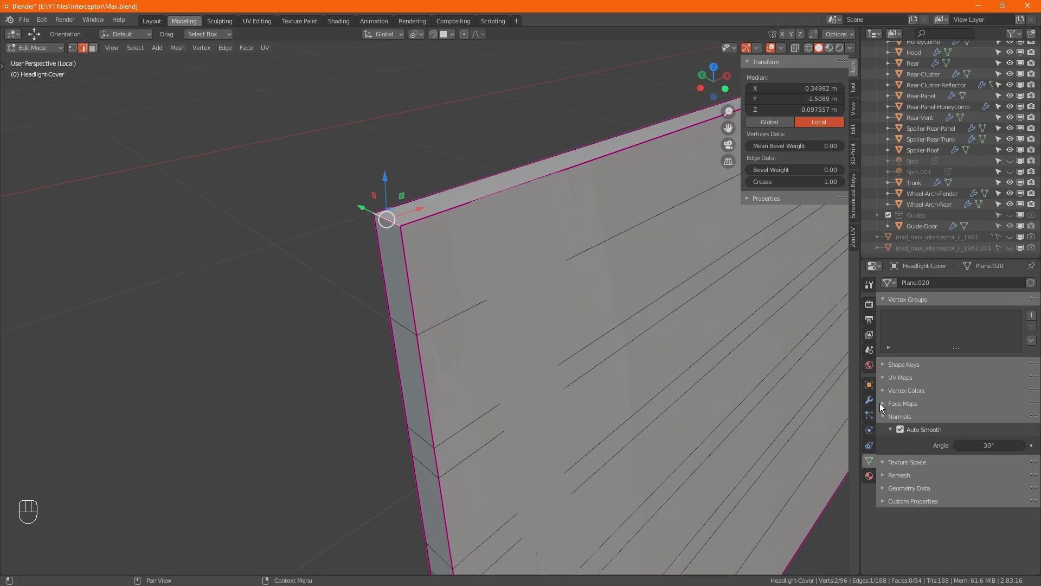
- Reset the crease of the upper corner's short edge to 0 so the corner is rounded again
{"action": "left_click", "coordinate": [800, 182]}
{"action": "key", "text": "BackSpace"}
{"action": "key", "text": "BackSpace"}
{"action": "key", "text": "BackSpace"}
{"action": "type", "text": "0"}
{"action": "key", "text": "Return"}
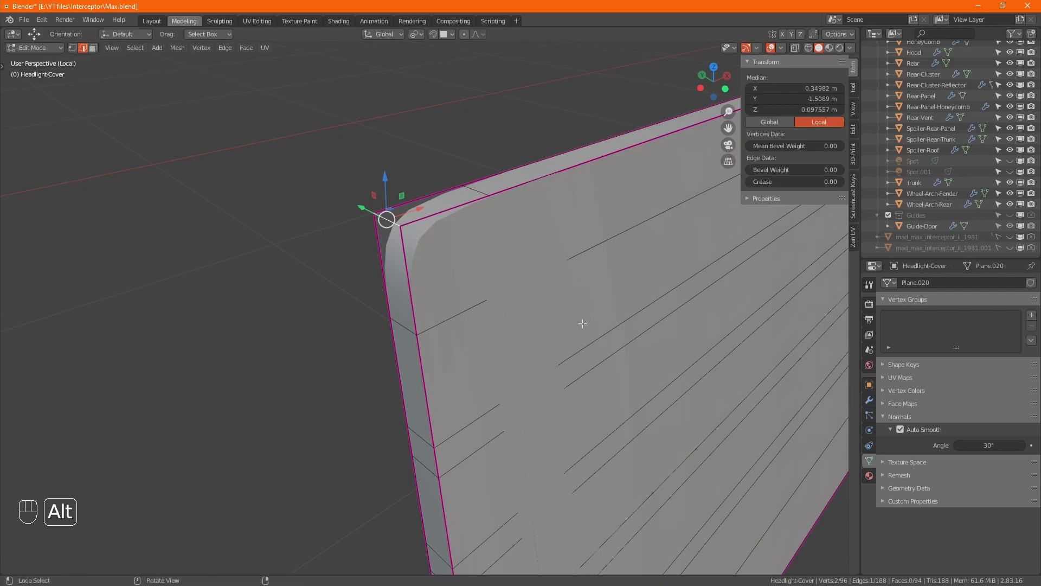
{"action": "middle_click_drag", "start_coordinate": [579, 336], "coordinate": [602, 326]}
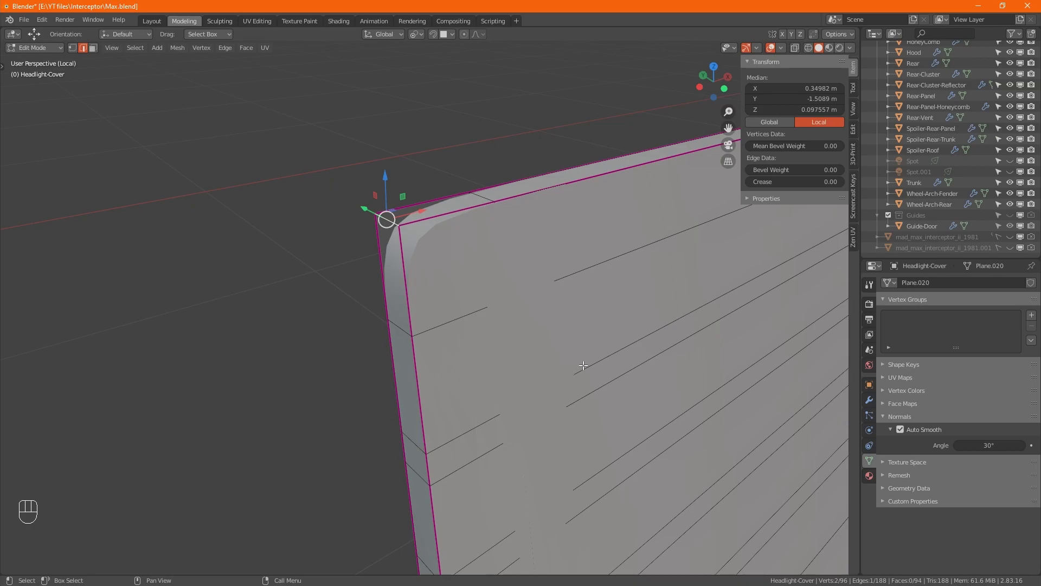
{"action": "middle_click_drag", "start_coordinate": [586, 399], "coordinate": [516, 375]}
- Switch to vertex selection with X-ray on and turn off the Subdivision modifier's viewport display
{"action": "key", "text": "3"}
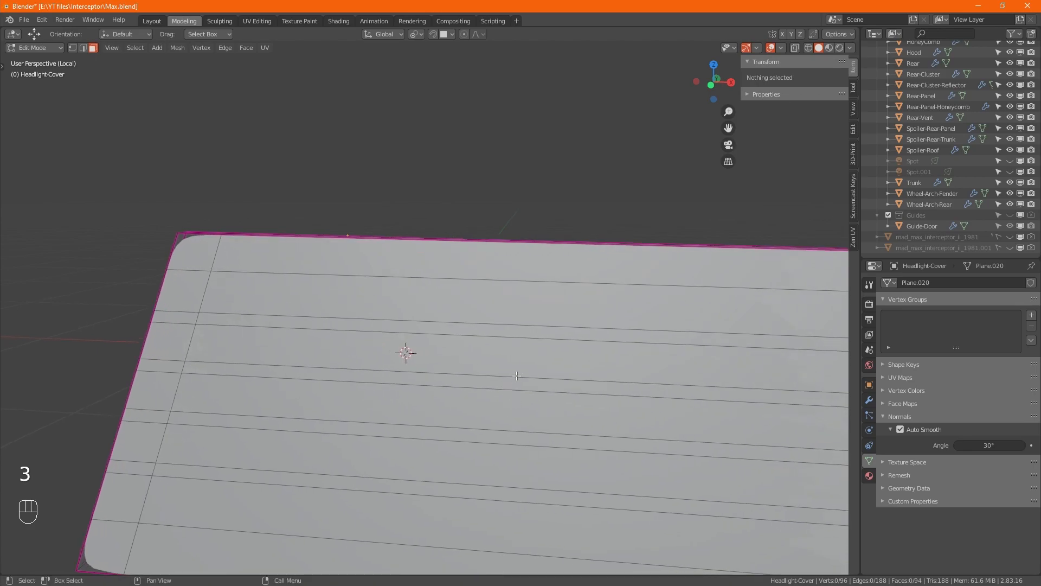
{"action": "middle_click_drag", "start_coordinate": [308, 331], "coordinate": [476, 367], "text": "alt"}
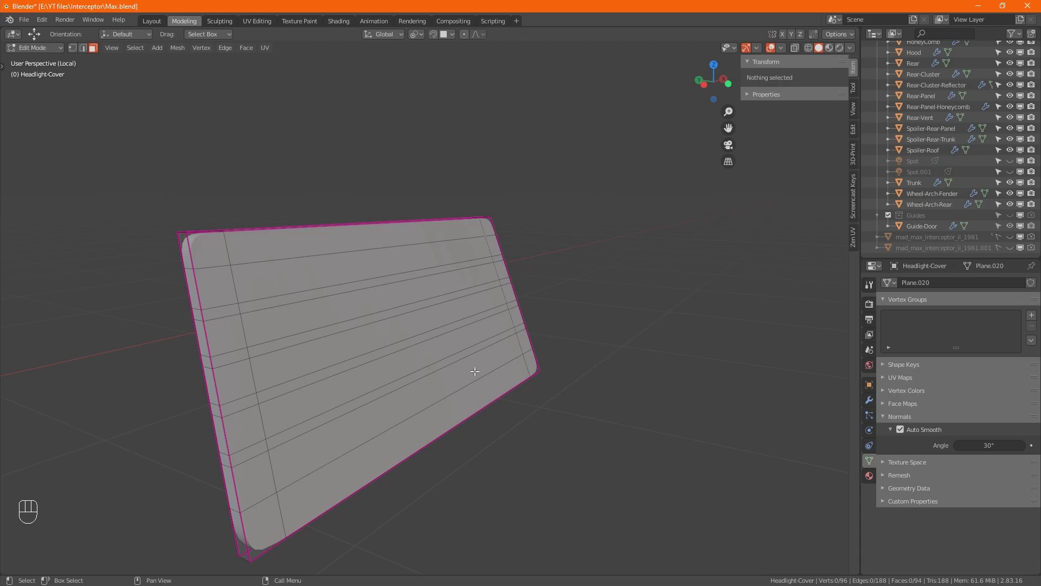
{"action": "key", "text": "1"}
{"action": "key", "text": "alt+z"}
{"action": "middle_click_drag", "start_coordinate": [502, 379], "coordinate": [504, 386], "text": "alt"}
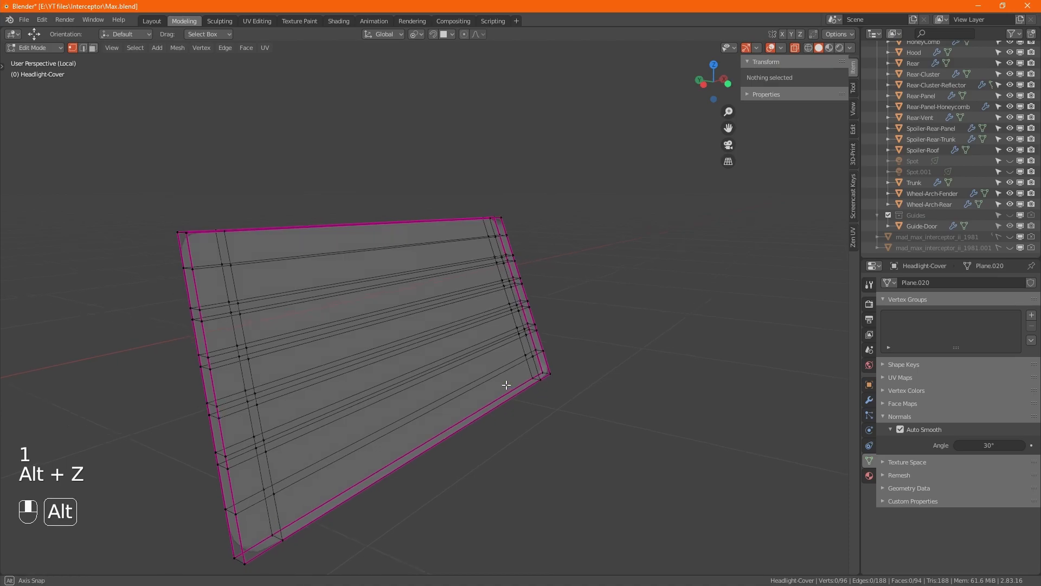
{"action": "left_click", "coordinate": [870, 404]}
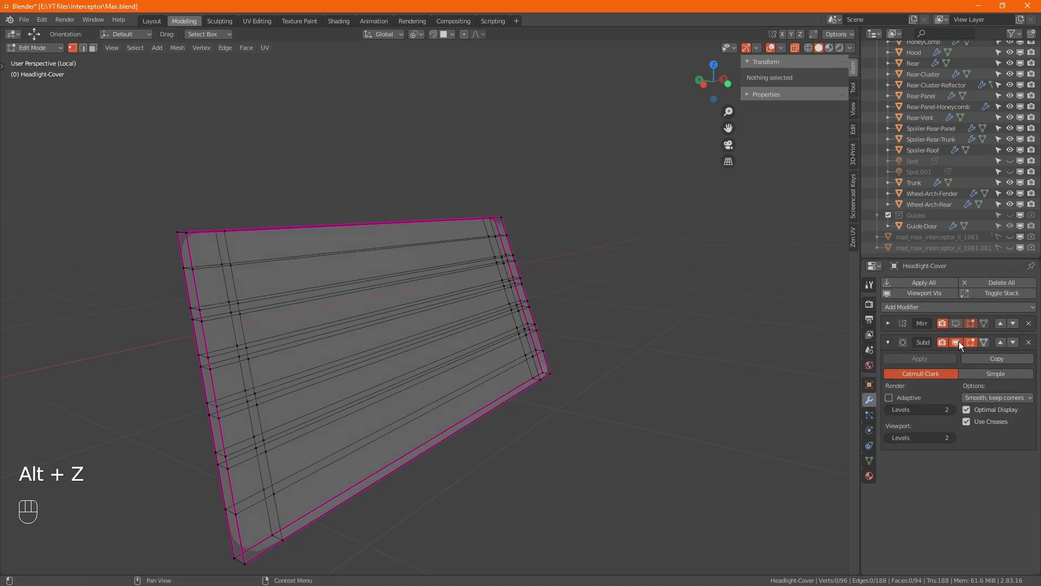
- Select all vertices of the cover's uppermost and lowermost horizontal border strips, through both sides
{"action": "middle_click_drag", "start_coordinate": [609, 365], "coordinate": [513, 365], "text": "alt"}
{"action": "left_click_drag", "start_coordinate": [72, 169], "coordinate": [732, 282]}
{"action": "middle_click_drag", "start_coordinate": [732, 282], "coordinate": [632, 339], "text": "alt"}
{"action": "left_click_drag", "start_coordinate": [65, 361], "coordinate": [762, 453], "text": "shift"}
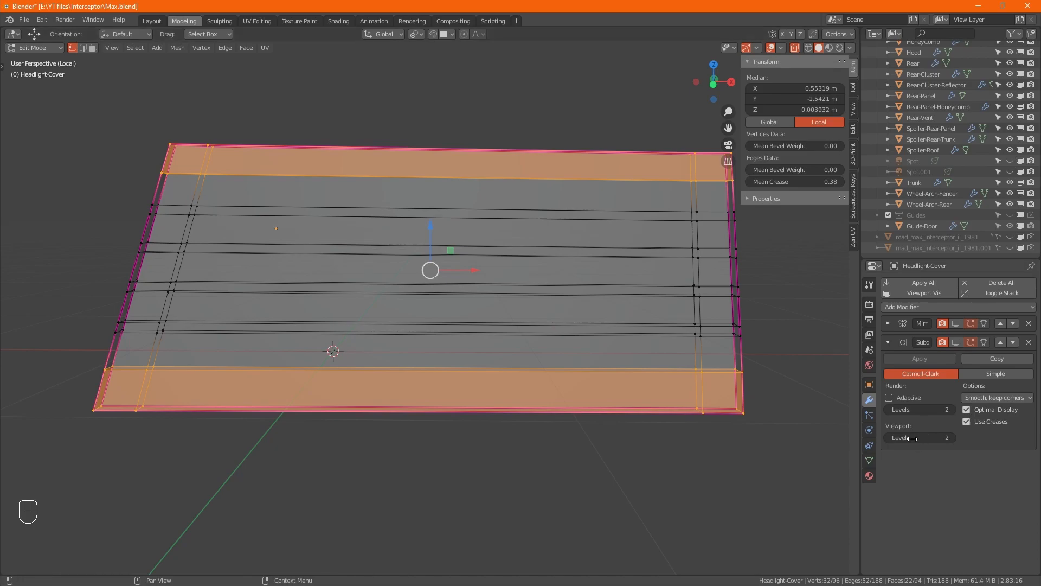
- Add a second material slot to the headlight cover with a new material named Cover-Gold
{"action": "left_click", "coordinate": [869, 461]}
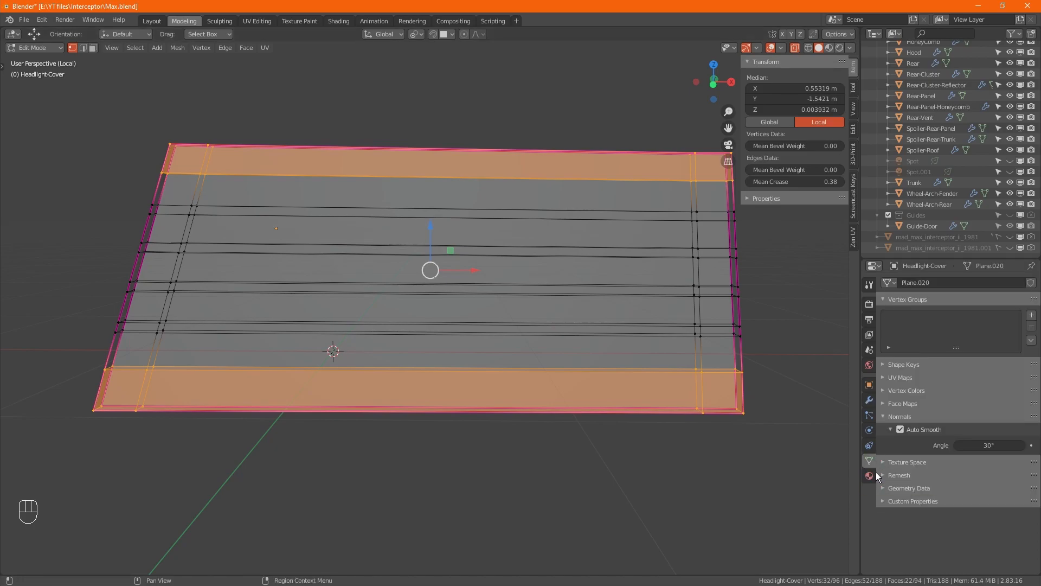
{"action": "left_click", "coordinate": [870, 476]}
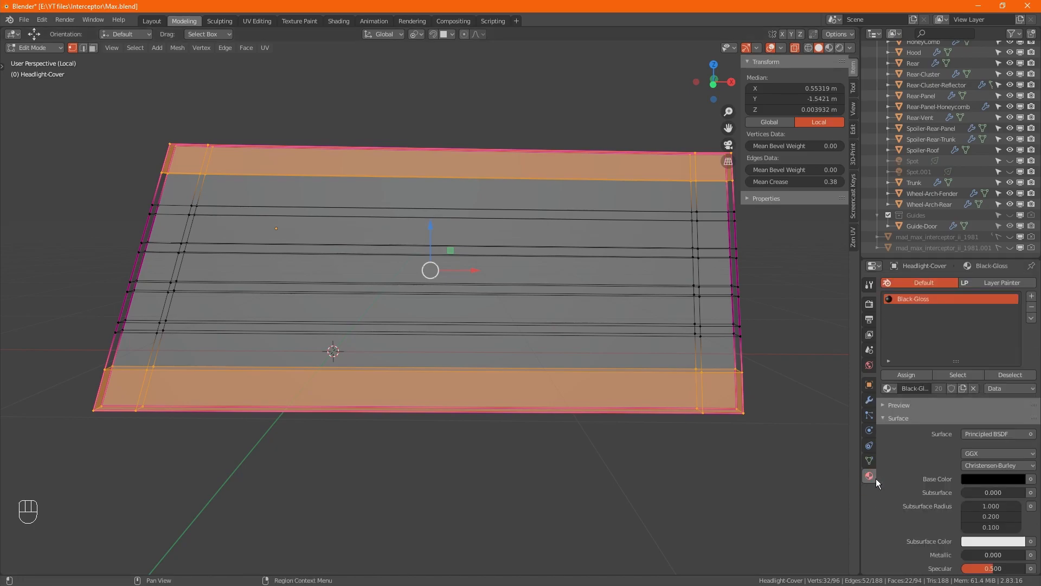
{"action": "left_click", "coordinate": [1032, 296]}
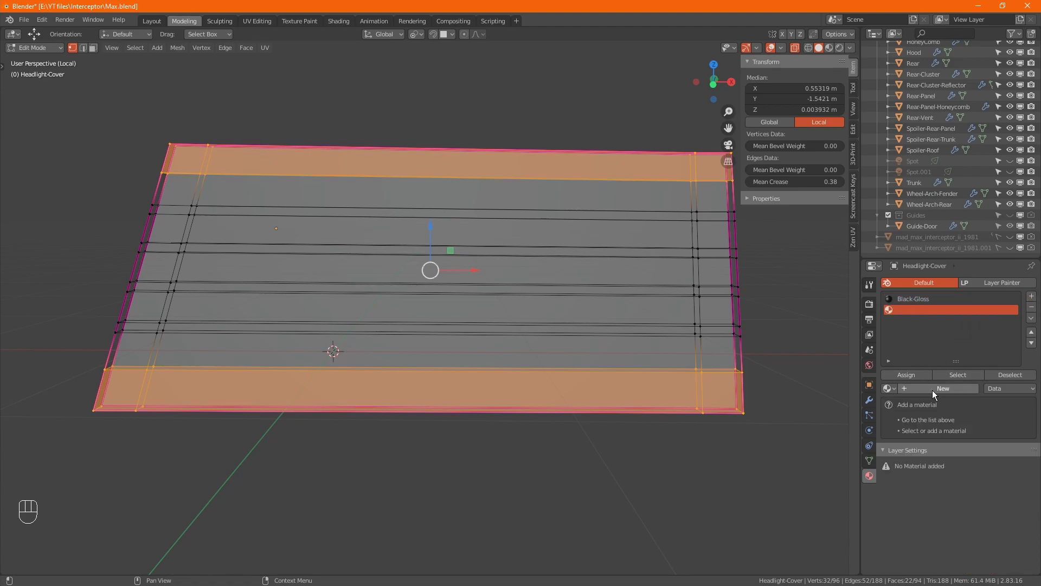
{"action": "left_click", "coordinate": [926, 393]}
{"action": "left_click", "coordinate": [941, 388]}
{"action": "type", "text": "He"}
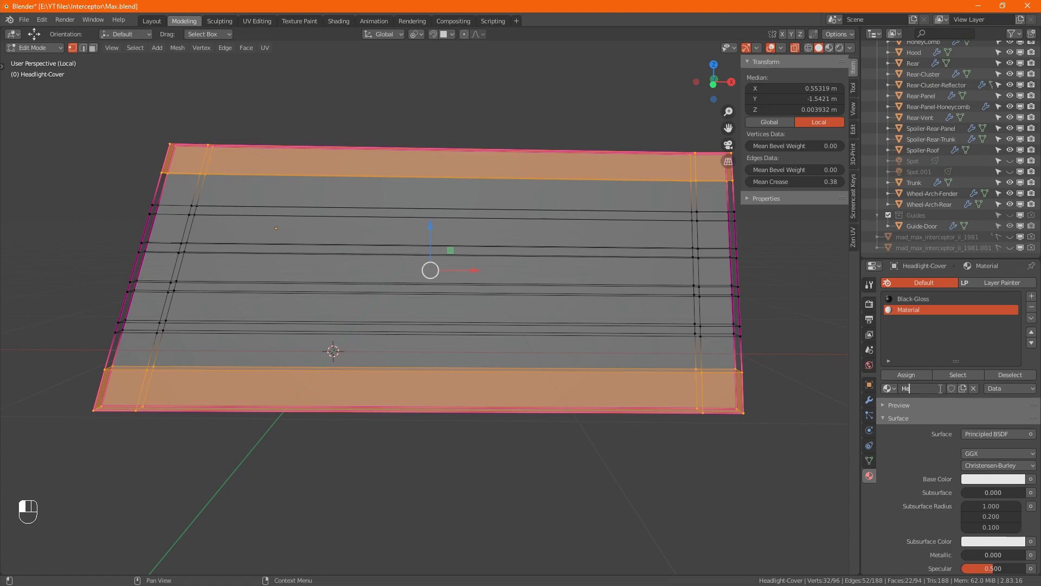
{"action": "key", "text": "BackSpace"}
{"action": "key", "text": "BackSpace"}
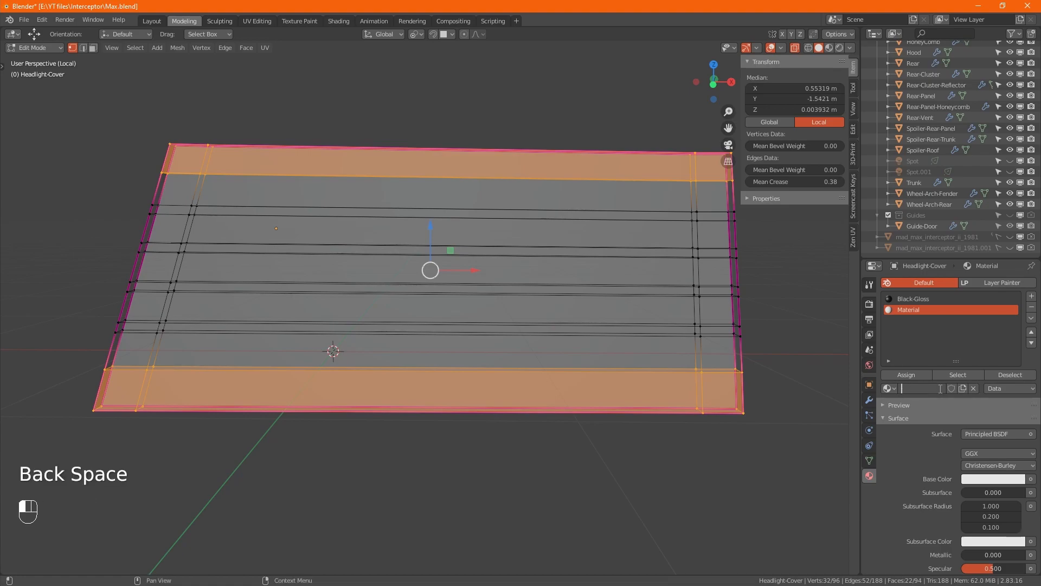
{"action": "type", "text": "Cover-Gold"}
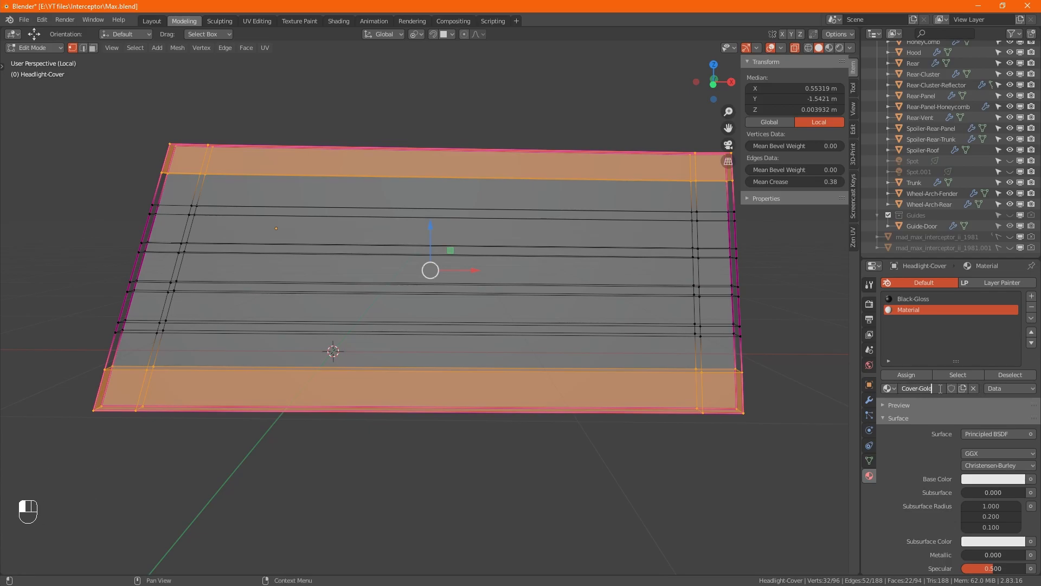
{"action": "key", "text": "Return"}
- Assign Cover-Gold to the selected horizontal border strips and to the vertical border columns at the cover's ends
{"action": "left_click", "coordinate": [929, 378]}
{"action": "left_click_drag", "start_coordinate": [792, 485], "coordinate": [639, 102]}
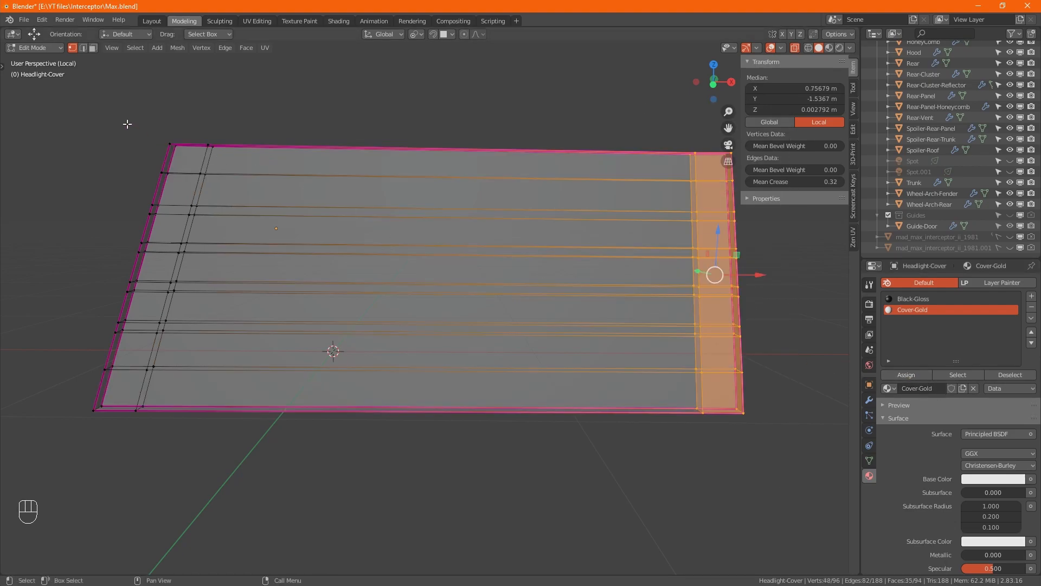
{"action": "left_click_drag", "start_coordinate": [82, 111], "coordinate": [222, 454]}
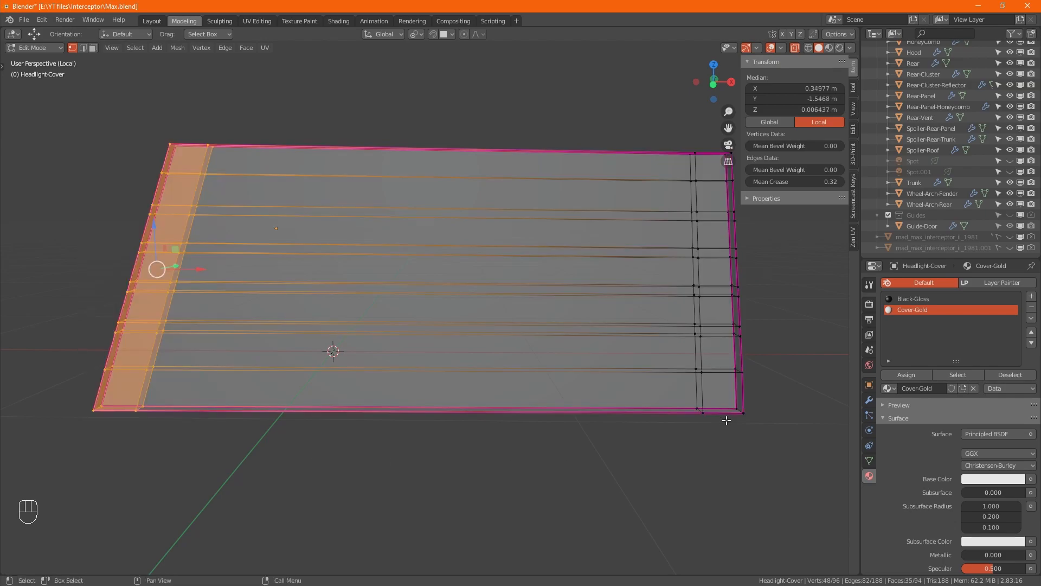
{"action": "left_click", "coordinate": [921, 377]}
- Return to Object Mode and remove the Black-Gloss material slot from the headlight cover
{"action": "key", "text": "Tab"}
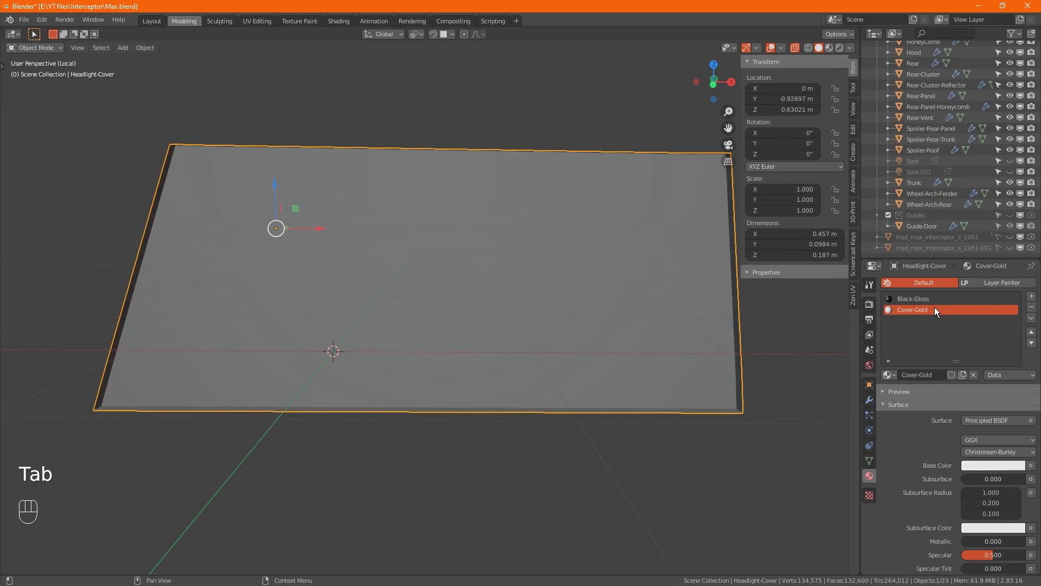
{"action": "left_click", "coordinate": [1004, 302]}
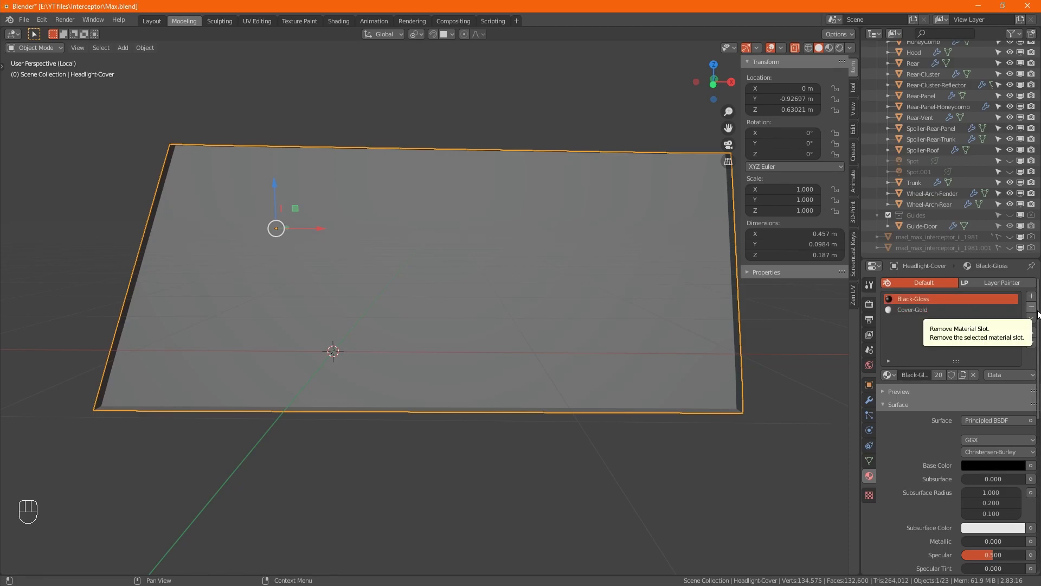
{"action": "left_click", "coordinate": [895, 376]}
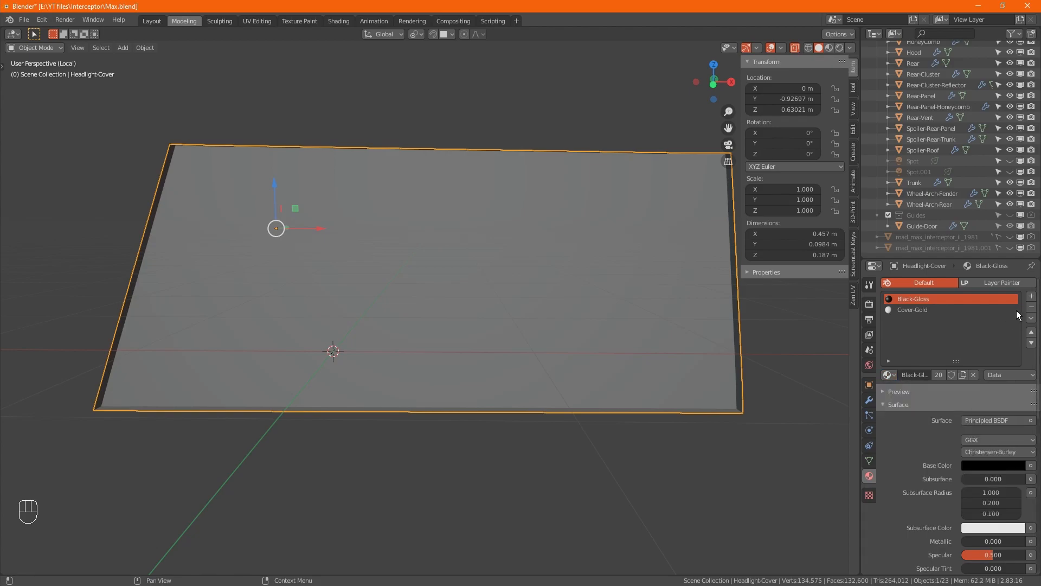
{"action": "left_click", "coordinate": [1032, 307]}
- Add another material slot with a new material named Cover-Glass
{"action": "left_click", "coordinate": [1032, 296]}
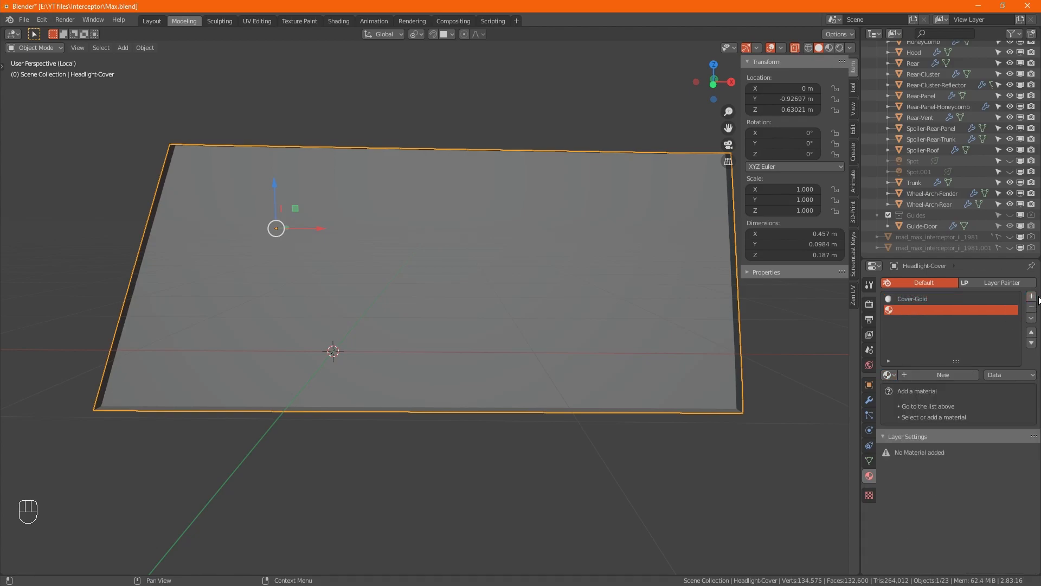
{"action": "left_click", "coordinate": [936, 375]}
{"action": "double_click", "coordinate": [940, 379]}
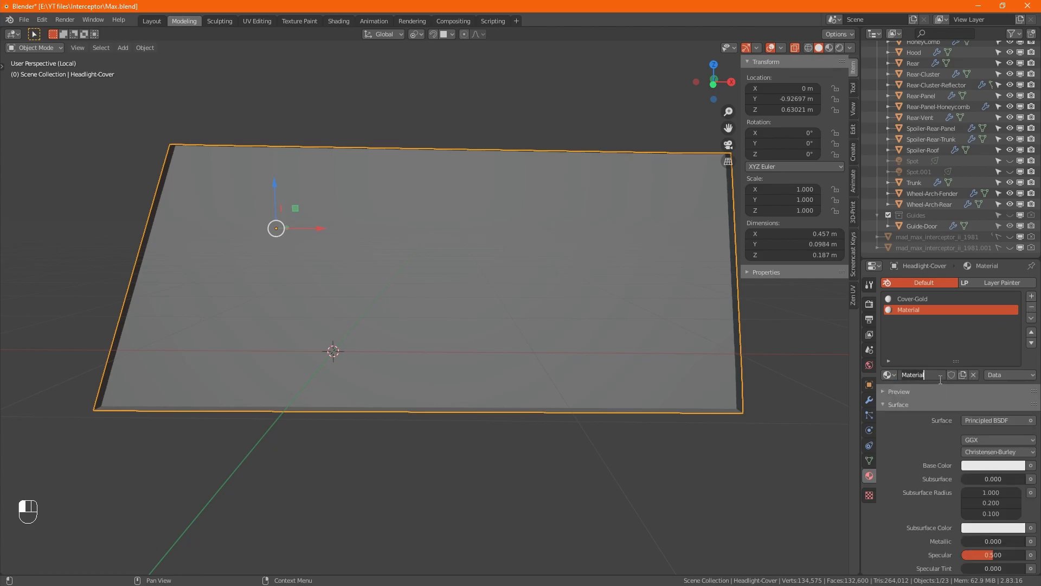
{"action": "type", "text": "G"}
{"action": "key", "text": "BackSpace"}
{"action": "type", "text": "Cover-Glass"}
{"action": "key", "text": "Return"}
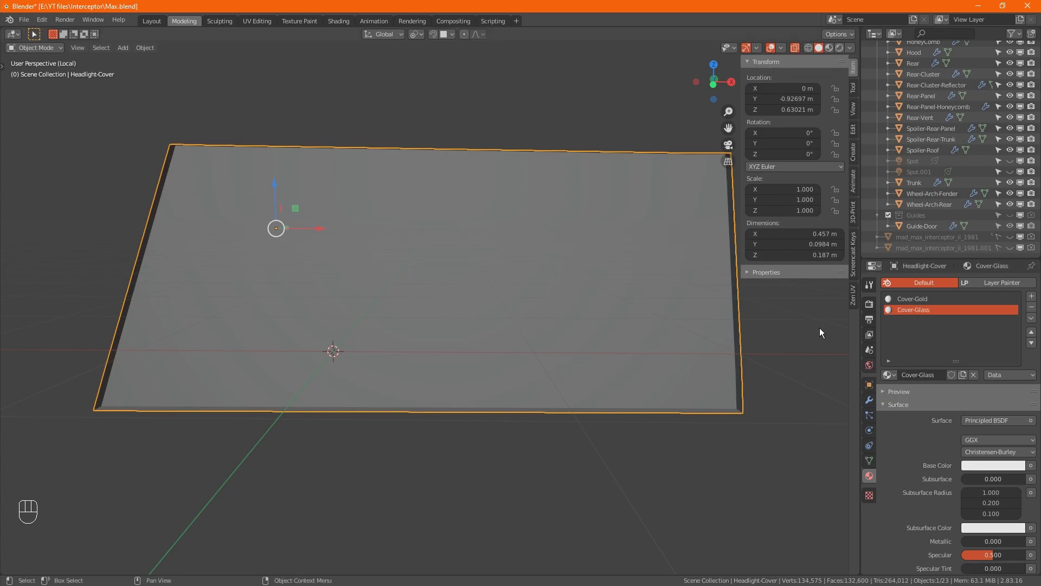
- Re-enter Edit Mode in Material Preview shading and give the Cover-Gold material an orange-gold base color
{"action": "key", "text": "Tab"}
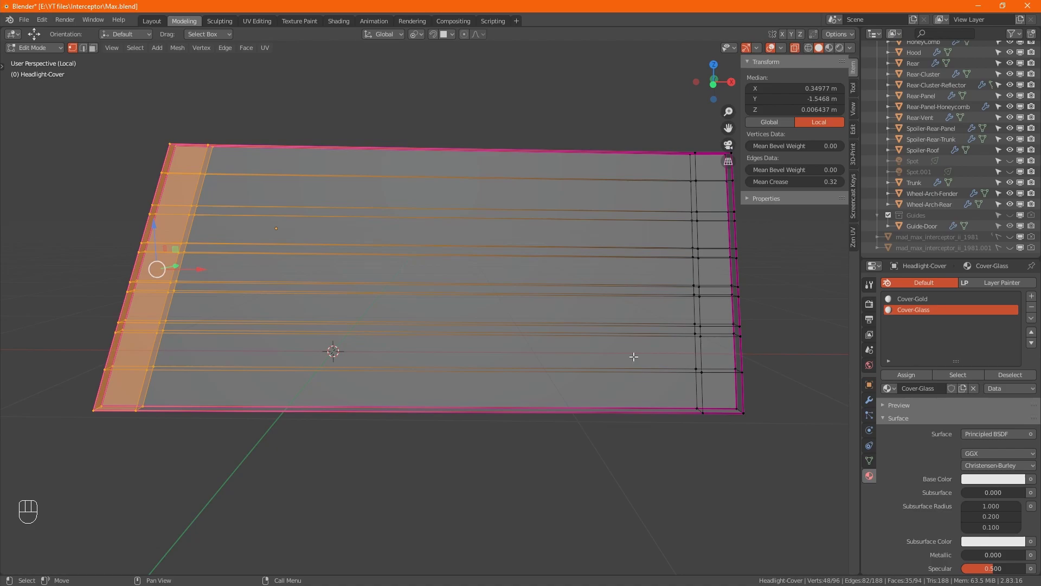
{"action": "left_click_drag", "start_coordinate": [680, 350], "coordinate": [681, 396], "text": "alt"}
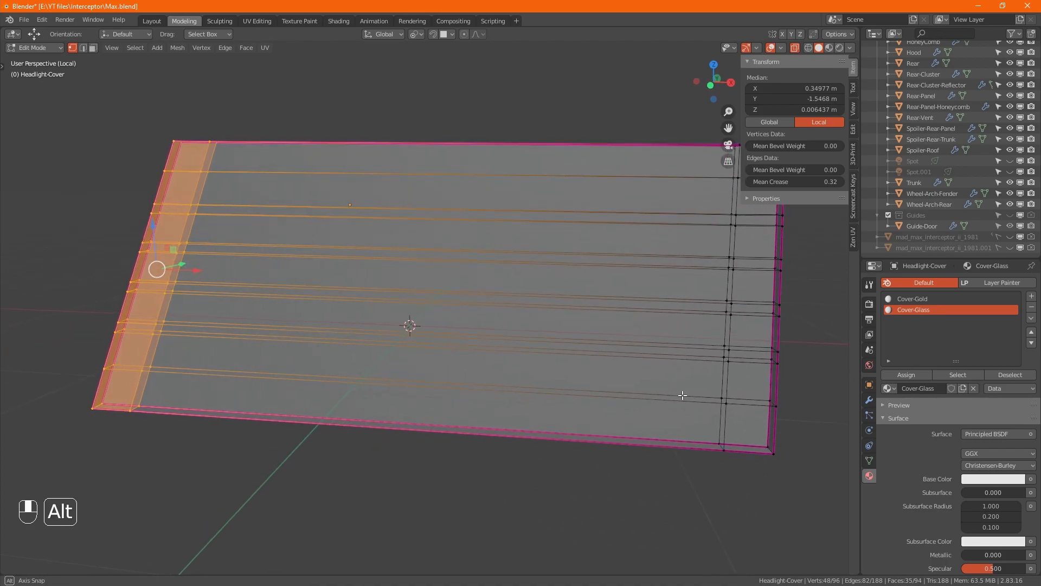
{"action": "left_click", "coordinate": [829, 49]}
{"action": "left_click_drag", "start_coordinate": [535, 301], "coordinate": [587, 319], "text": "alt"}
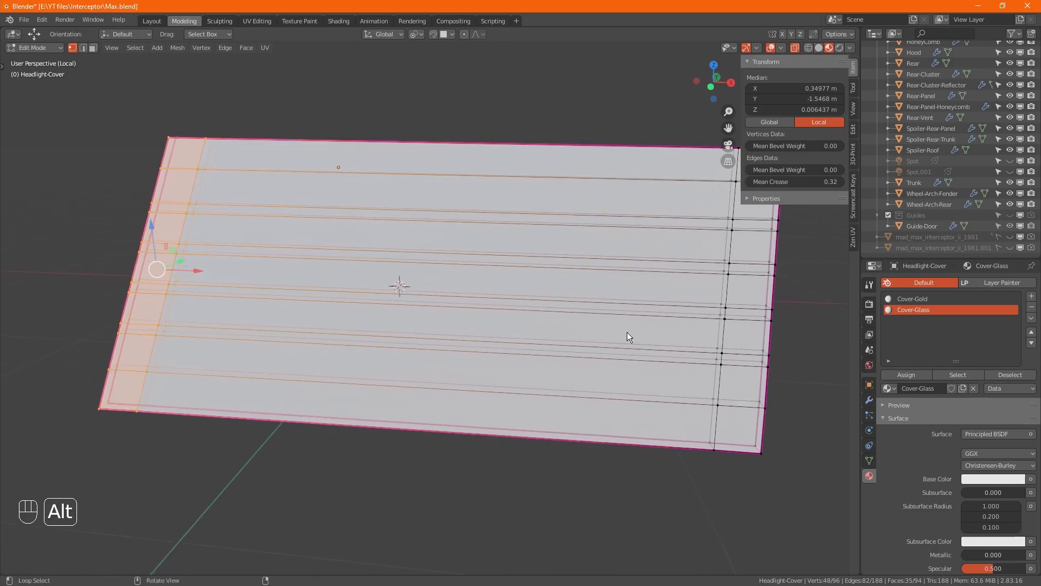
{"action": "left_click", "coordinate": [936, 299]}
{"action": "scroll", "coordinate": [954, 493], "scroll_direction": "down", "scroll_amount": 4}
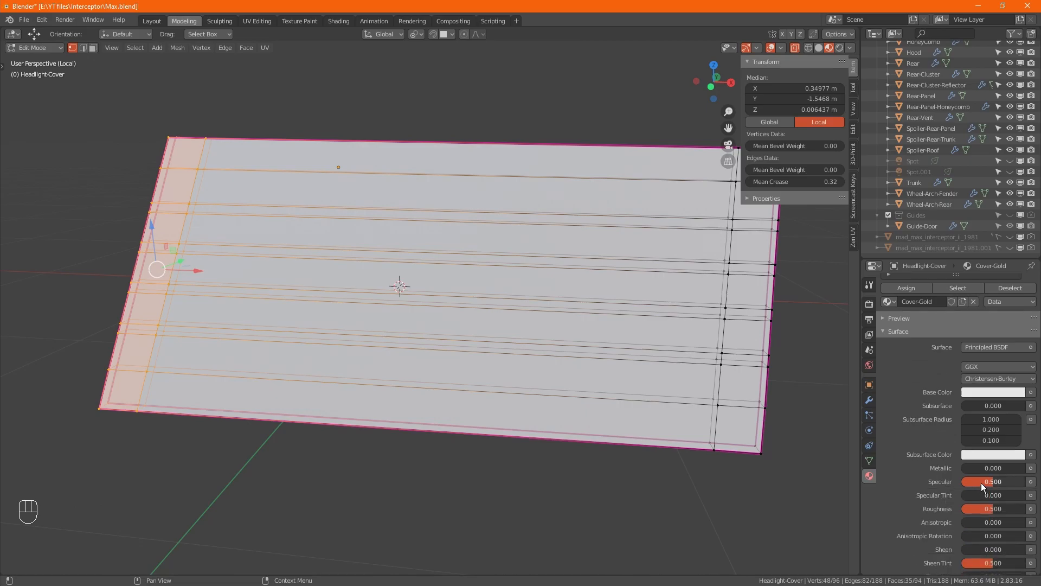
{"action": "left_click", "coordinate": [1000, 395]}
{"action": "left_click_drag", "start_coordinate": [977, 282], "coordinate": [948, 304]}
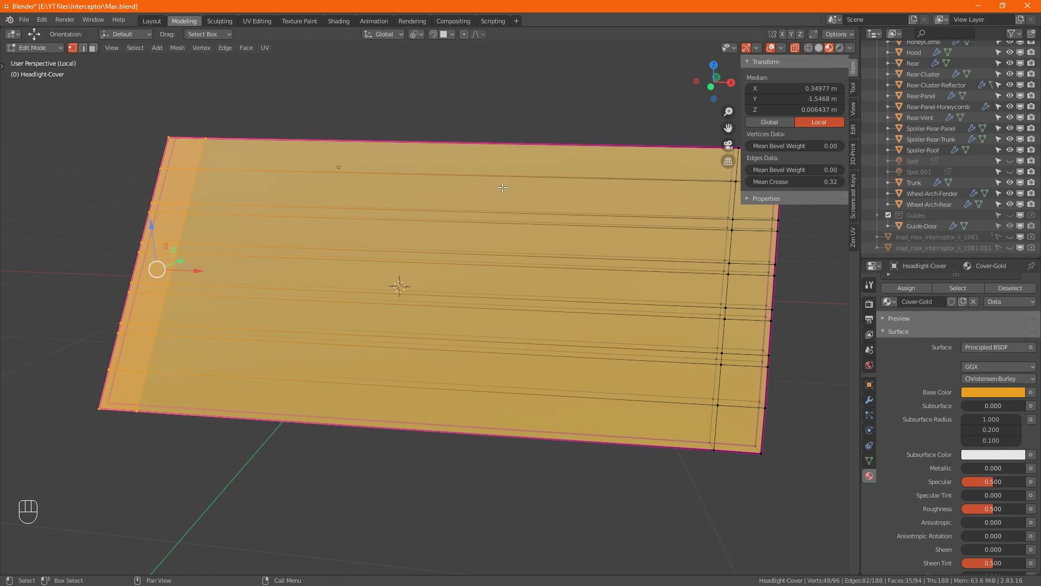
{"action": "scroll", "coordinate": [942, 371], "scroll_direction": "up", "scroll_amount": 3}
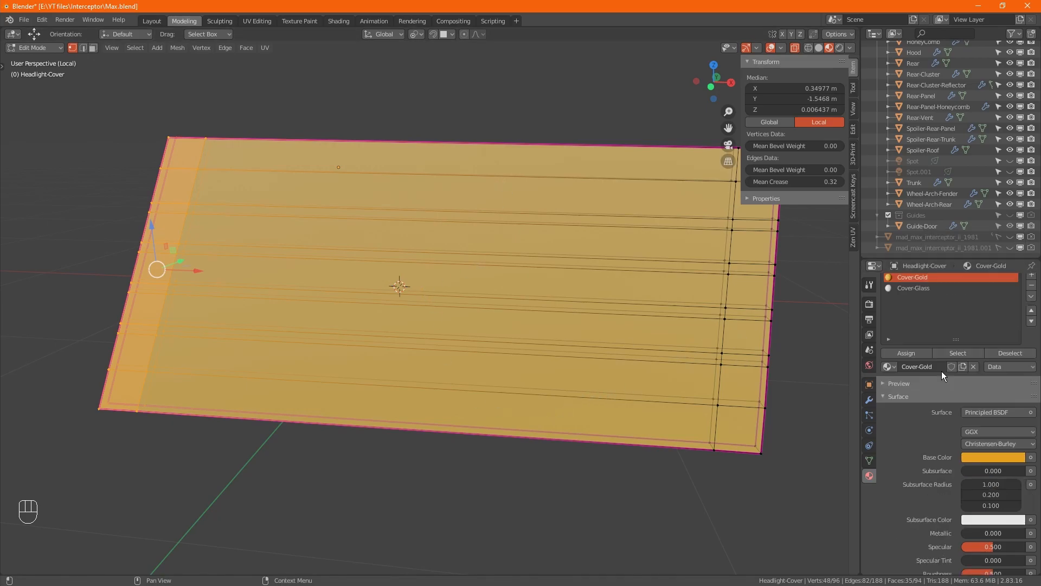
- Select the front and back faces of the uppermost inner slat panel and assign Cover-Glass to them
{"action": "left_click", "coordinate": [925, 290]}
{"action": "middle_click_drag", "start_coordinate": [438, 320], "coordinate": [430, 384], "text": "alt"}
{"action": "left_click_drag", "start_coordinate": [167, 153], "coordinate": [218, 168]}
{"action": "left_click_drag", "start_coordinate": [607, 206], "coordinate": [682, 212]}
{"action": "middle_click_drag", "start_coordinate": [682, 212], "coordinate": [599, 232], "text": "alt"}
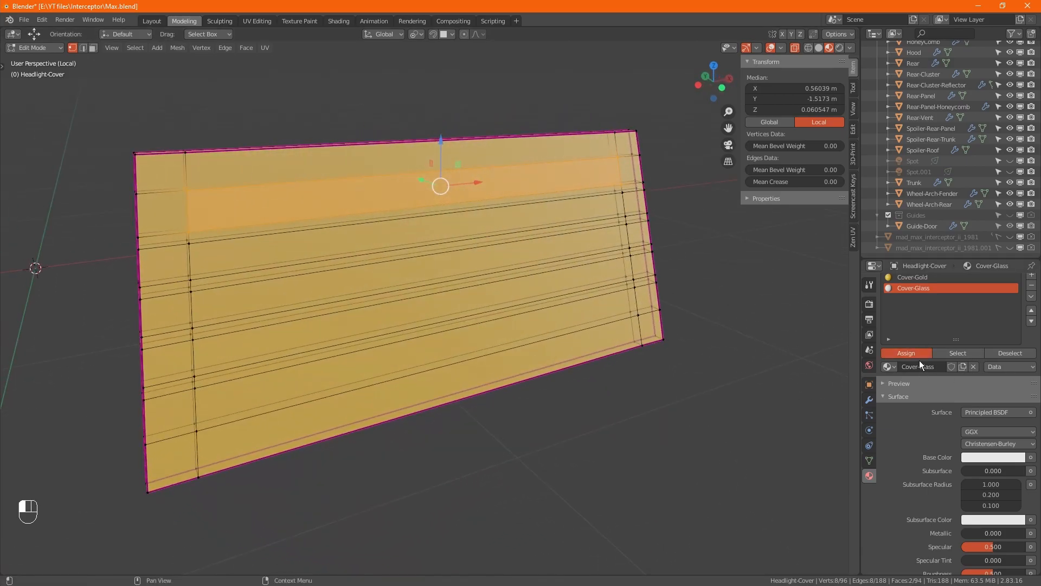
{"action": "left_click", "coordinate": [916, 353]}
- Select the second and fourth inner slat panels in front view, front and back faces, and assign Cover-Glass to them
{"action": "middle_click_drag", "start_coordinate": [558, 396], "coordinate": [529, 389], "text": "alt"}
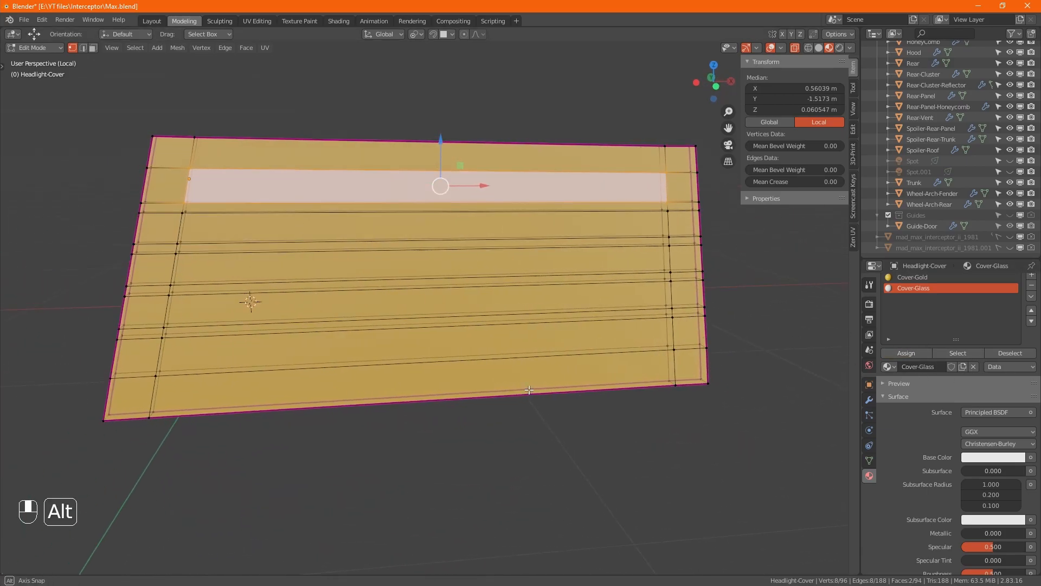
{"action": "middle_click_drag", "start_coordinate": [384, 312], "coordinate": [372, 309], "text": "alt"}
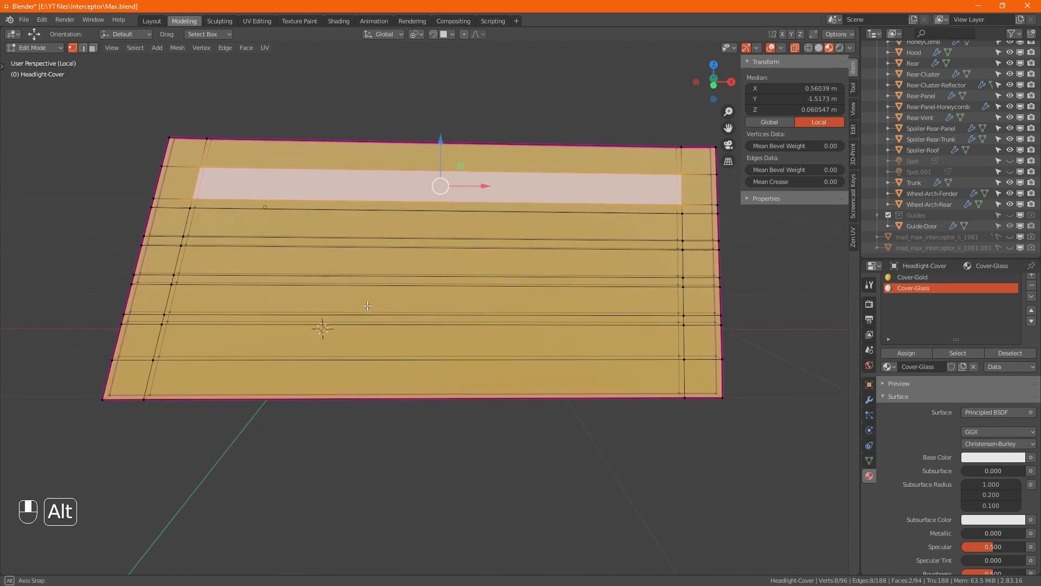
{"action": "left_click_drag", "start_coordinate": [176, 210], "coordinate": [471, 247]}
{"action": "left_click_drag", "start_coordinate": [641, 240], "coordinate": [644, 251]}
{"action": "key", "text": "KP_1"}
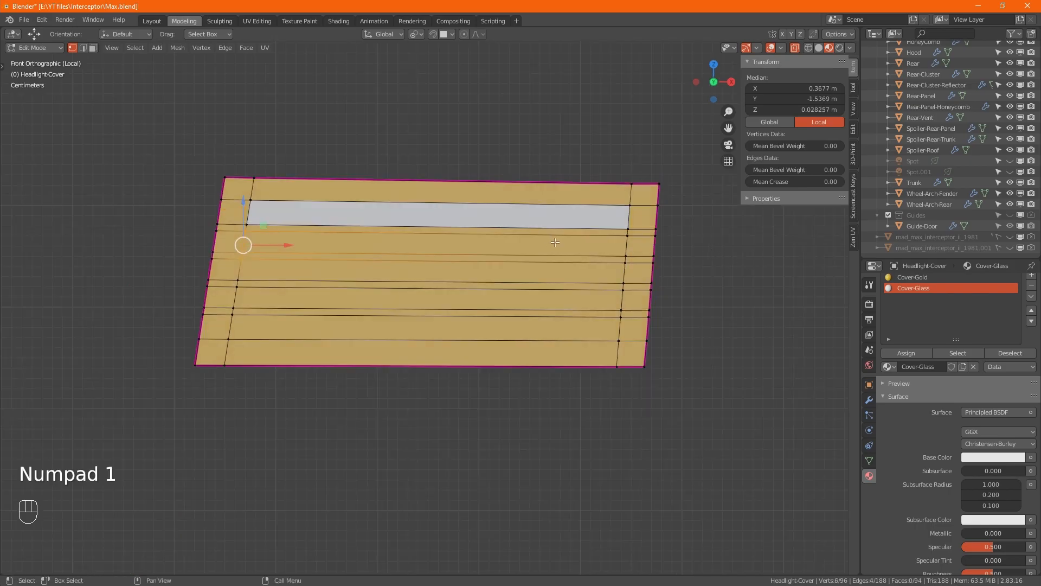
{"action": "left_click_drag", "start_coordinate": [611, 233], "coordinate": [639, 261], "text": "shift"}
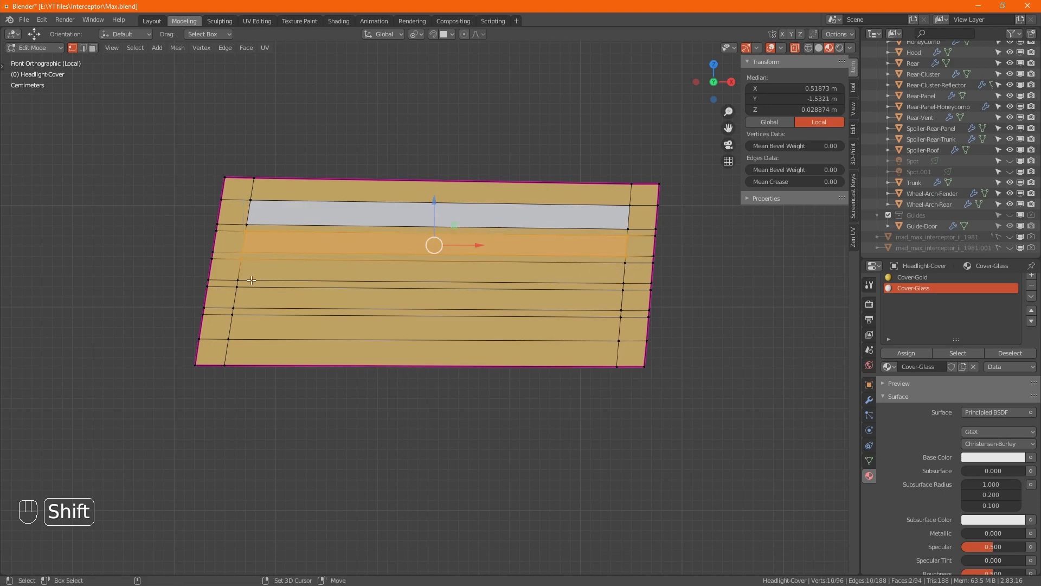
{"action": "left_click_drag", "start_coordinate": [227, 290], "coordinate": [639, 316], "text": "shift"}
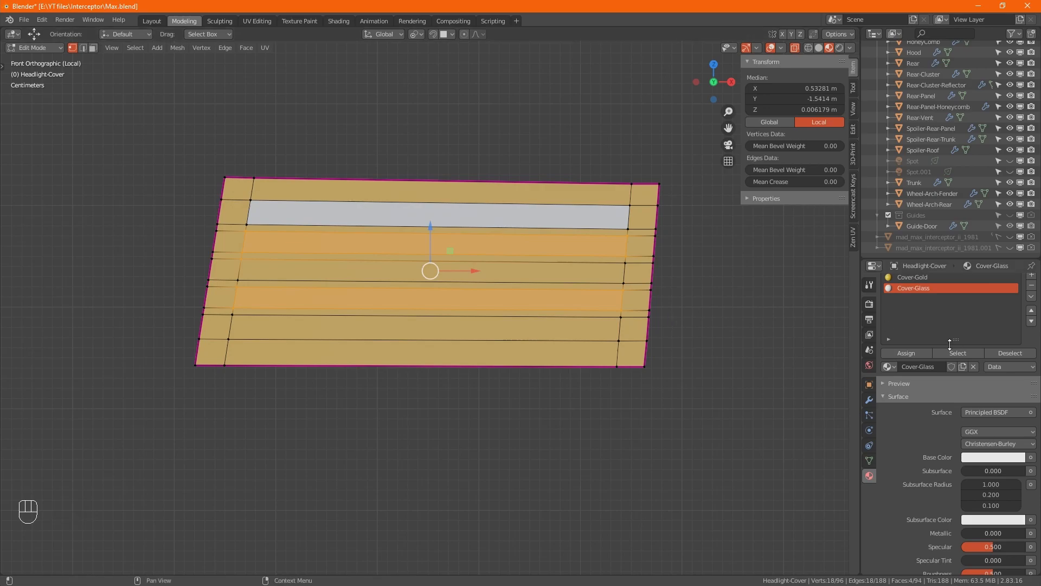
{"action": "left_click", "coordinate": [926, 356]}
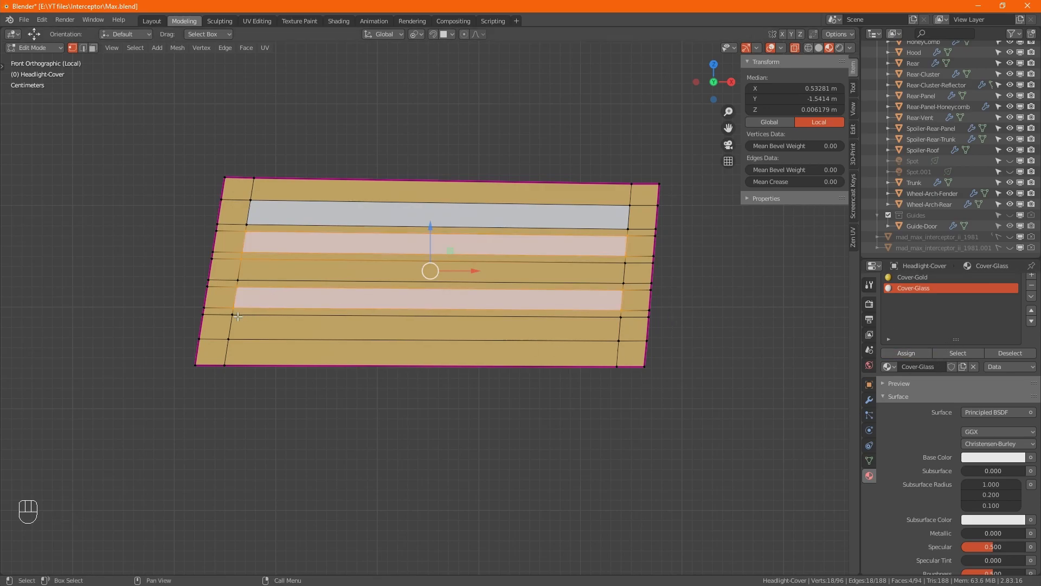
- Assign Cover-Glass to the lowest inner slat panel and to the middle one
{"action": "left_click_drag", "start_coordinate": [231, 316], "coordinate": [615, 311]}
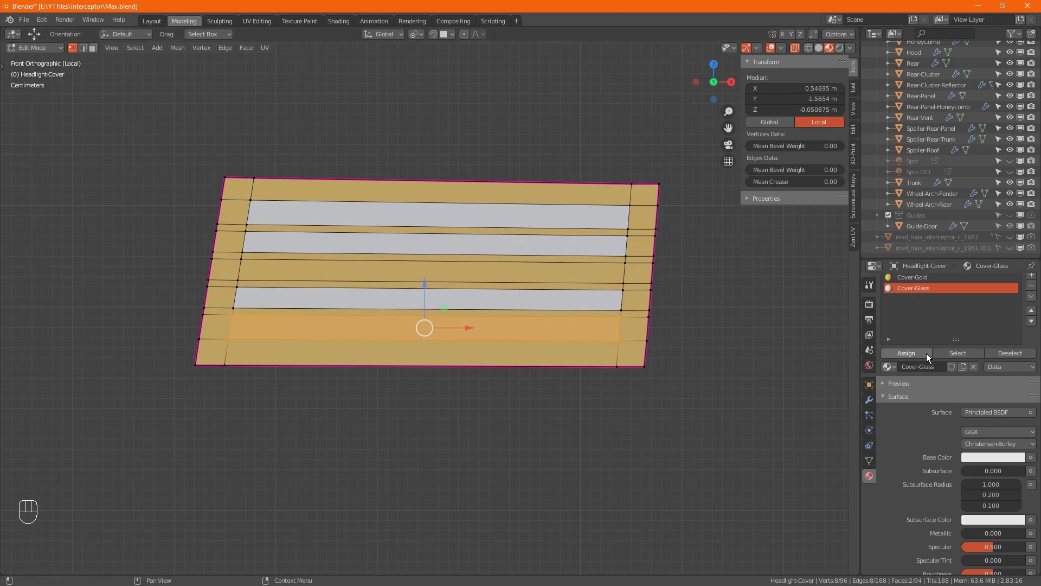
{"action": "left_click", "coordinate": [922, 353]}
{"action": "left_click_drag", "start_coordinate": [235, 256], "coordinate": [252, 282]}
{"action": "left_click_drag", "start_coordinate": [616, 263], "coordinate": [640, 288], "text": "shift"}
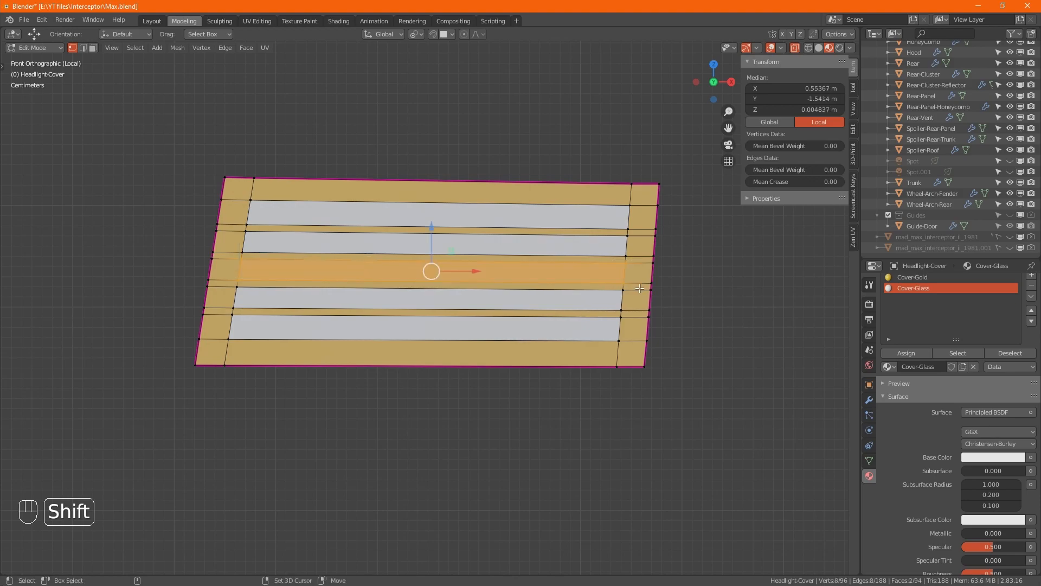
{"action": "left_click", "coordinate": [908, 357]}
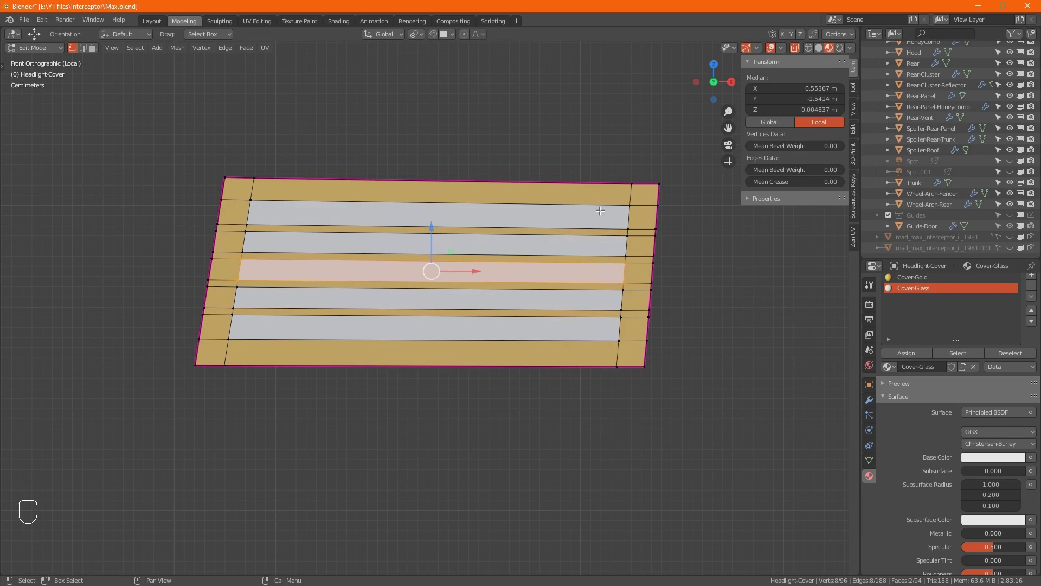
- Check the slats from other angles, clear the selection and return to Object Mode
{"action": "middle_click_drag", "start_coordinate": [550, 260], "coordinate": [721, 255]}
{"action": "key", "text": "Tab"}
{"action": "key", "text": "Tab"}
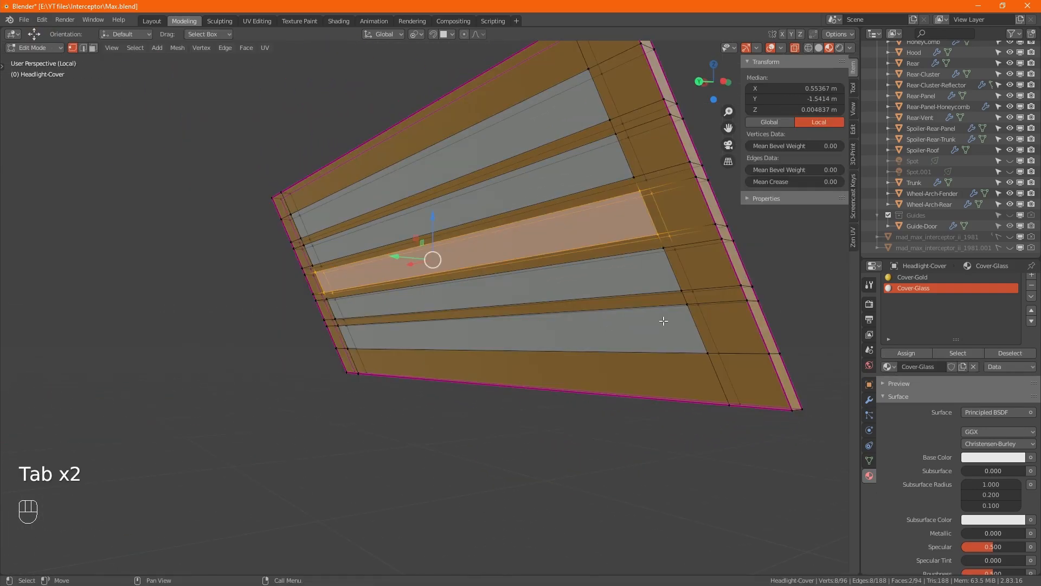
{"action": "middle_click_drag", "start_coordinate": [664, 320], "coordinate": [525, 362], "text": "alt"}
{"action": "left_click", "coordinate": [544, 416]}
{"action": "key", "text": "Tab"}
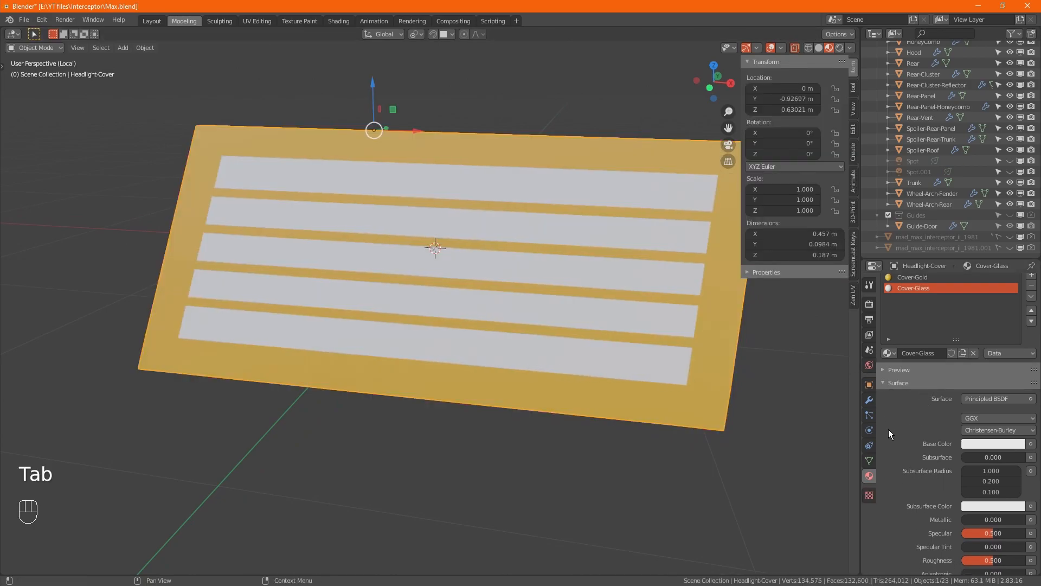
- Set the Transmission of the Cover-Glass material to 1
{"action": "scroll", "coordinate": [923, 472], "scroll_direction": "down", "scroll_amount": 3}
{"action": "scroll", "coordinate": [930, 451], "scroll_direction": "up", "scroll_amount": 3}
{"action": "scroll", "coordinate": [945, 463], "scroll_direction": "down", "scroll_amount": 4}
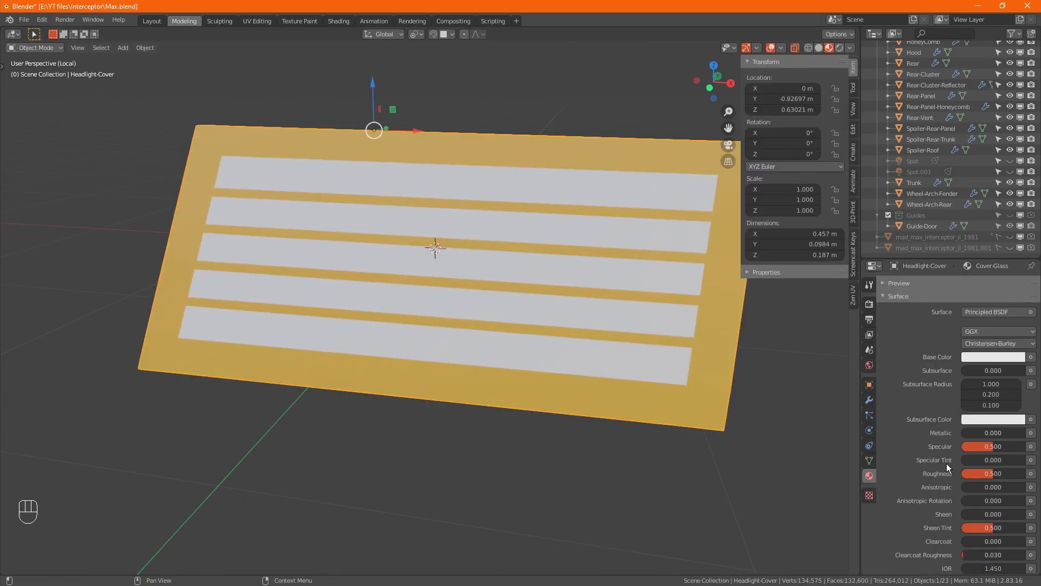
{"action": "scroll", "coordinate": [947, 464], "scroll_direction": "down", "scroll_amount": 4}
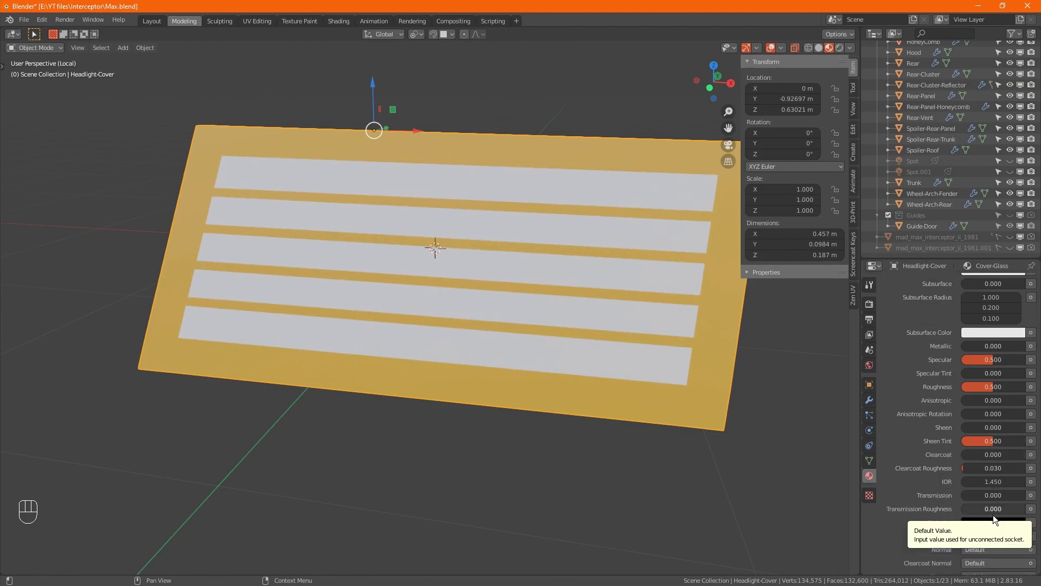
{"action": "left_click", "coordinate": [993, 496]}
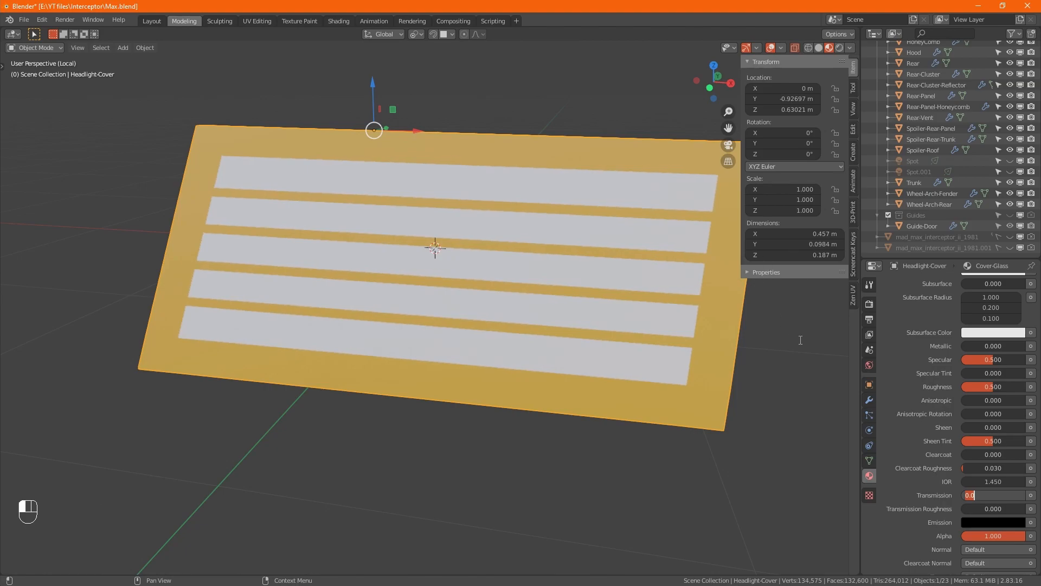
{"action": "type", "text": "1"}
{"action": "key", "text": "Return"}
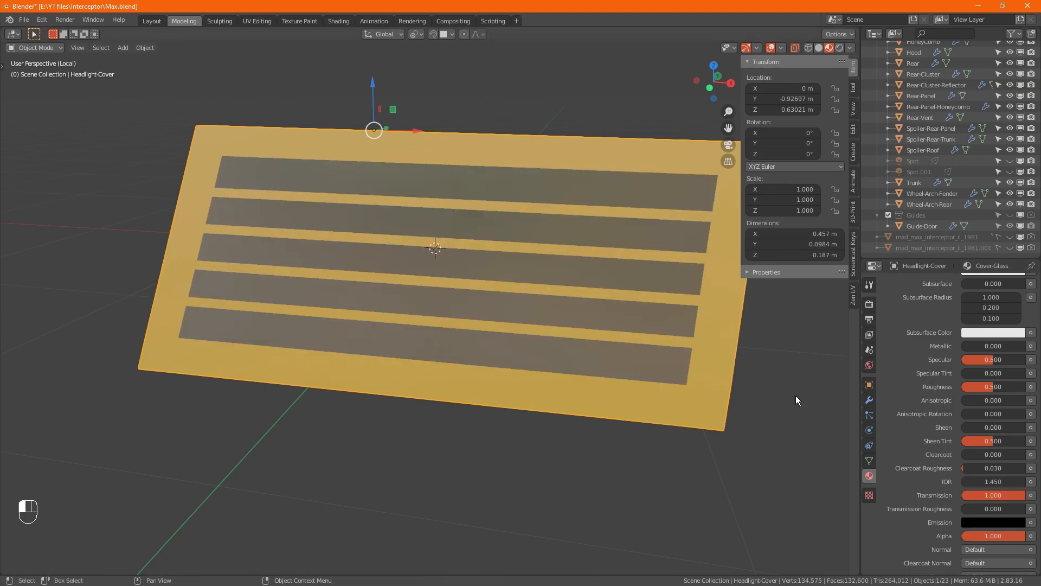
- Switch the viewport to Rendered shading and view the cover's glass slats from different angles
{"action": "left_click", "coordinate": [846, 52]}
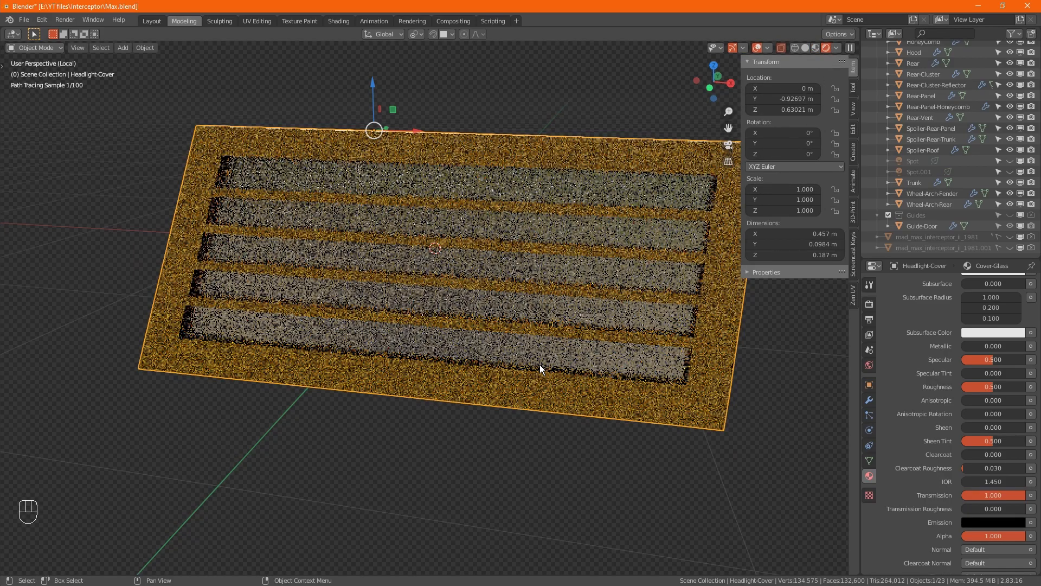
{"action": "mouse_move", "coordinate": [557, 408]}
{"action": "middle_mouse_down", "text": "alt"}
{"action": "mouse_move", "coordinate": [631, 410]}
{"action": "mouse_move", "coordinate": [548, 408]}
{"action": "mouse_move", "coordinate": [516, 391]}
{"action": "middle_mouse_up", "text": "alt"}
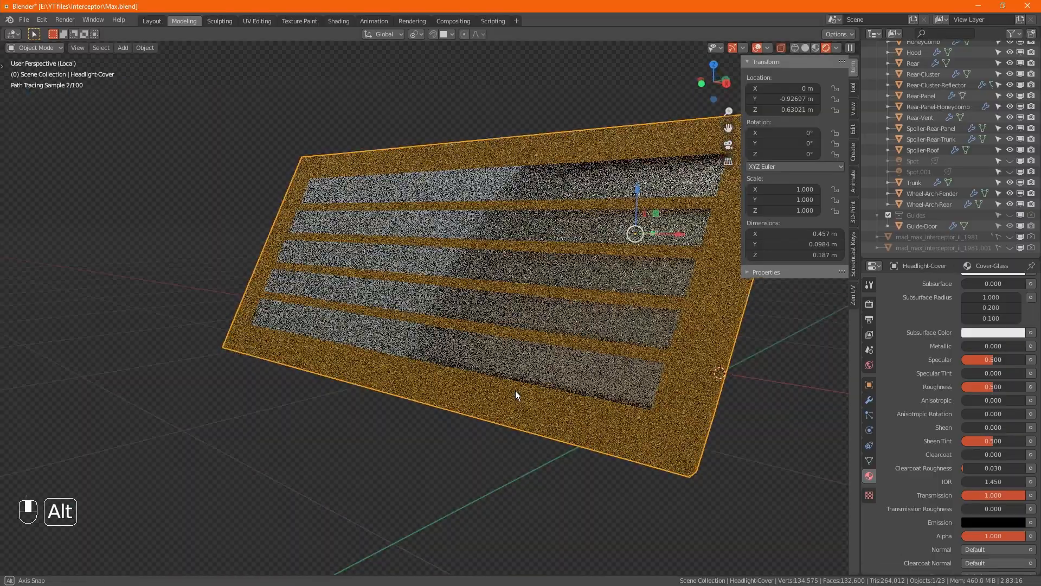
{"action": "mouse_move", "coordinate": [581, 385]}
{"action": "middle_mouse_down"}
{"action": "mouse_move", "coordinate": [544, 388]}
{"action": "mouse_move", "coordinate": [640, 438]}
{"action": "middle_mouse_up"}
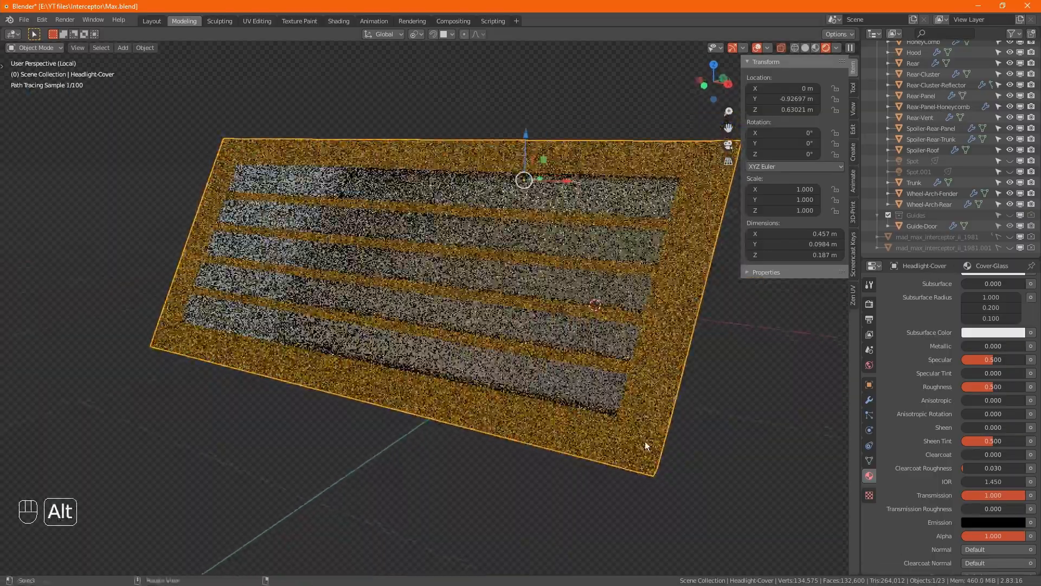
- Set the Transmission of the Cover-Gold material to 0.9
{"action": "scroll", "coordinate": [935, 353], "scroll_direction": "up", "scroll_amount": 3}
{"action": "scroll", "coordinate": [936, 353], "scroll_direction": "up", "scroll_amount": 5}
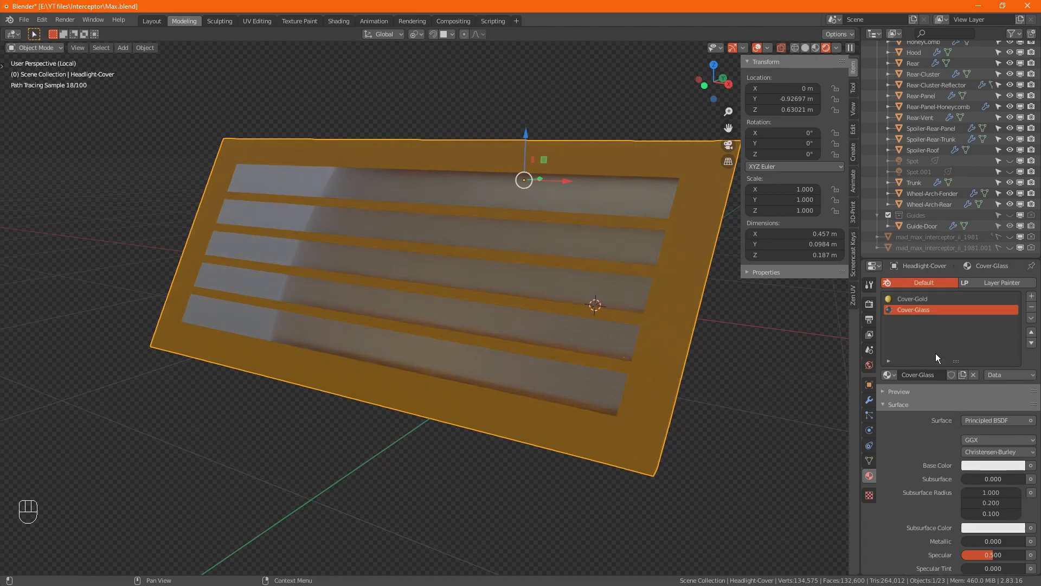
{"action": "left_click", "coordinate": [932, 303]}
{"action": "scroll", "coordinate": [930, 473], "scroll_direction": "down", "scroll_amount": 10}
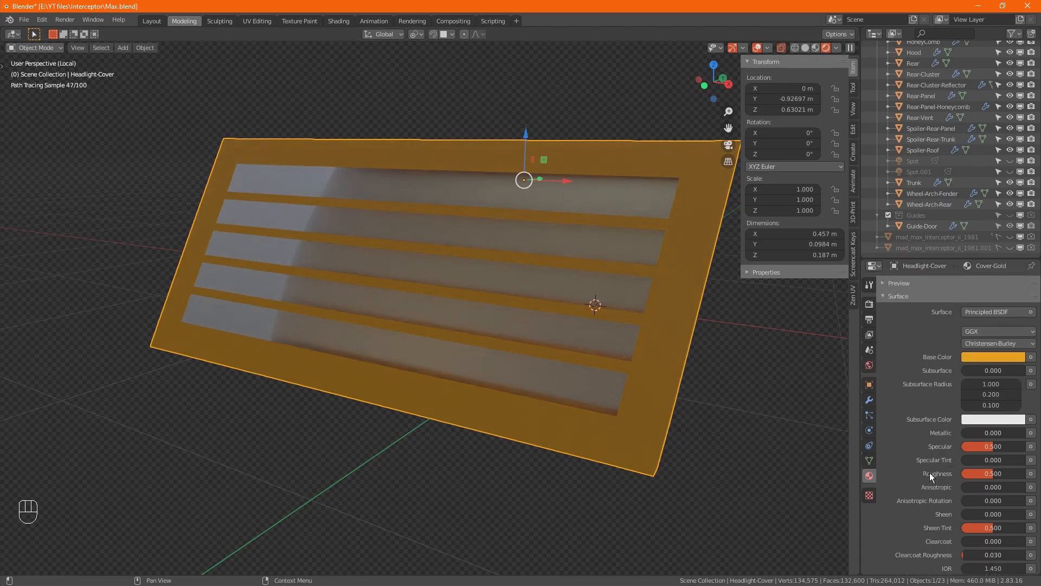
{"action": "scroll", "coordinate": [930, 473], "scroll_direction": "down", "scroll_amount": 3}
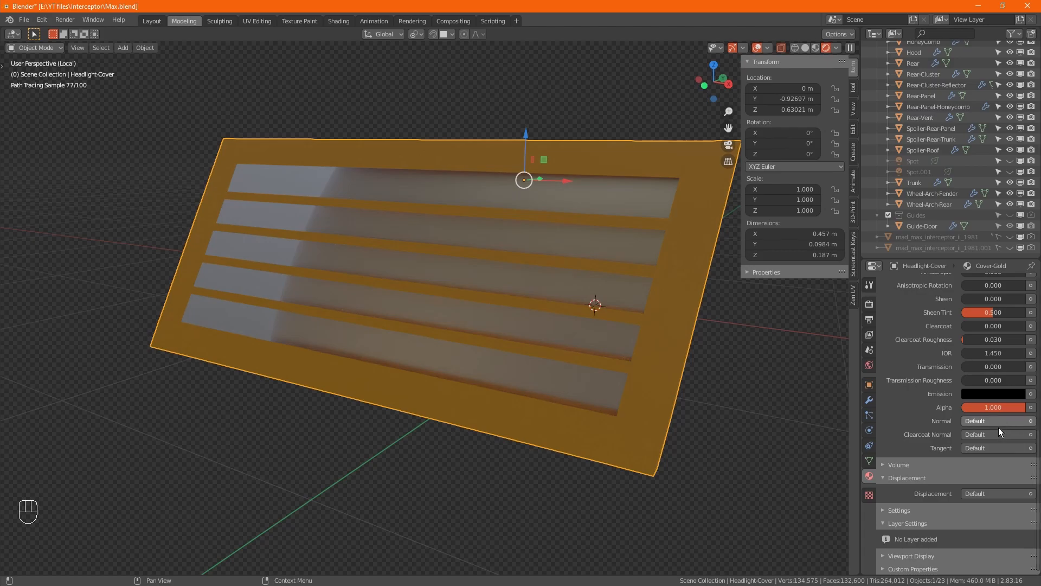
{"action": "left_click", "coordinate": [1004, 366]}
{"action": "type", "text": ".9"}
{"action": "key", "text": "Return"}
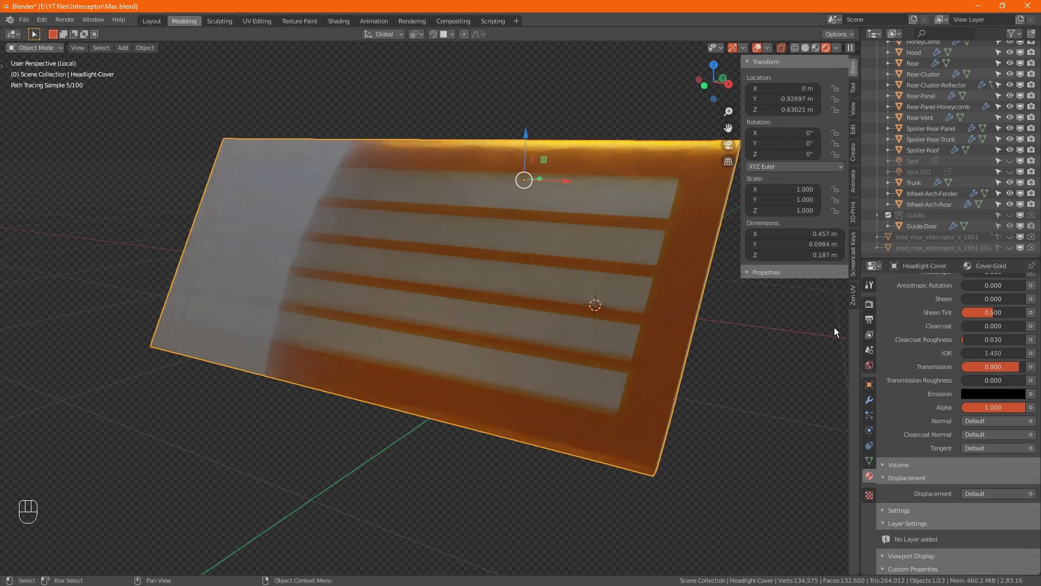
- Set the IOR of the Cover-Gold material to 1.474
{"action": "mouse_move", "coordinate": [653, 305]}
{"action": "middle_mouse_down", "text": "alt"}
{"action": "mouse_move", "coordinate": [681, 330]}
{"action": "mouse_move", "coordinate": [693, 307]}
{"action": "mouse_move", "coordinate": [678, 351]}
{"action": "middle_mouse_up", "text": "alt"}
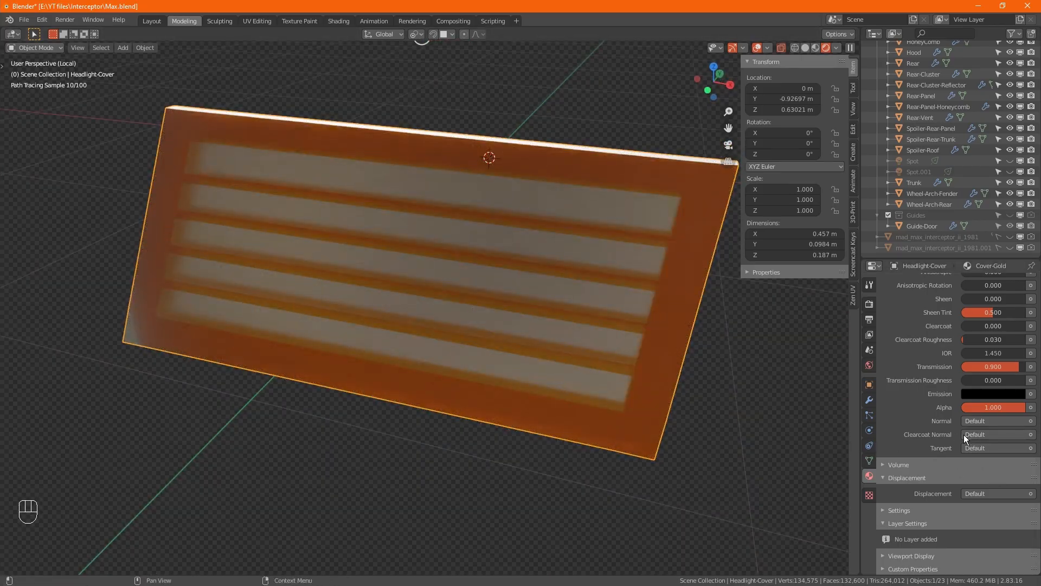
{"action": "left_click", "coordinate": [993, 353]}
{"action": "key", "text": "BackSpace"}
{"action": "key", "text": "BackSpace"}
{"action": "key", "text": "BackSpace"}
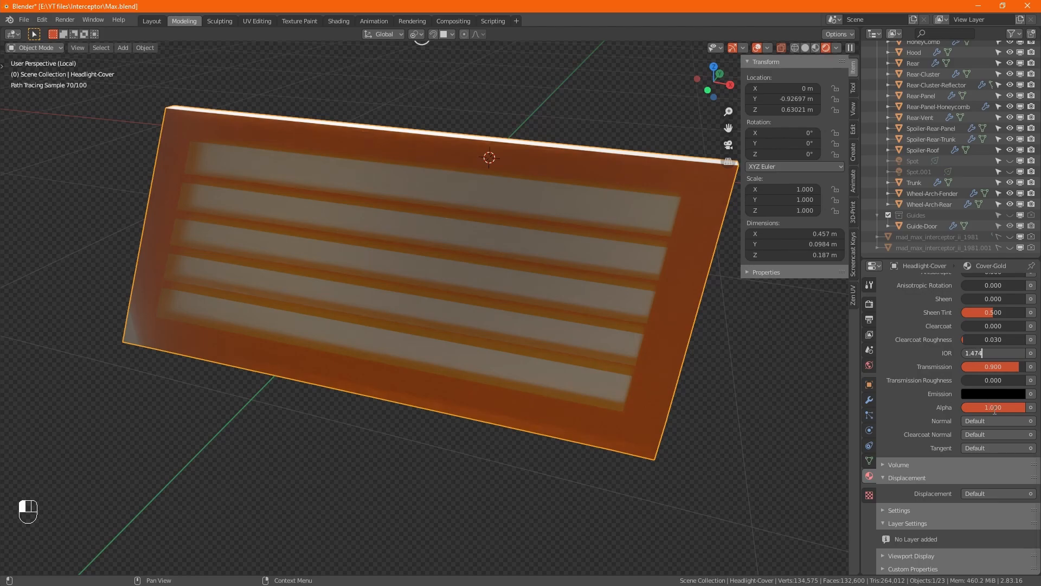
{"action": "key", "text": "Return"}
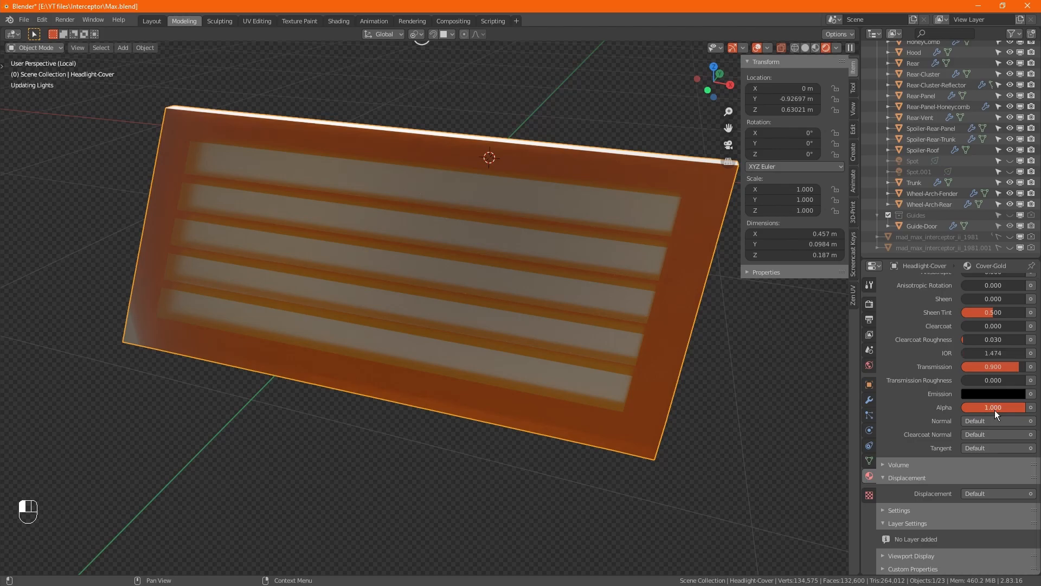
- Set the IOR of the Cover-Glass material to 1.474 as well
{"action": "scroll", "coordinate": [958, 369], "scroll_direction": "up", "scroll_amount": 15}
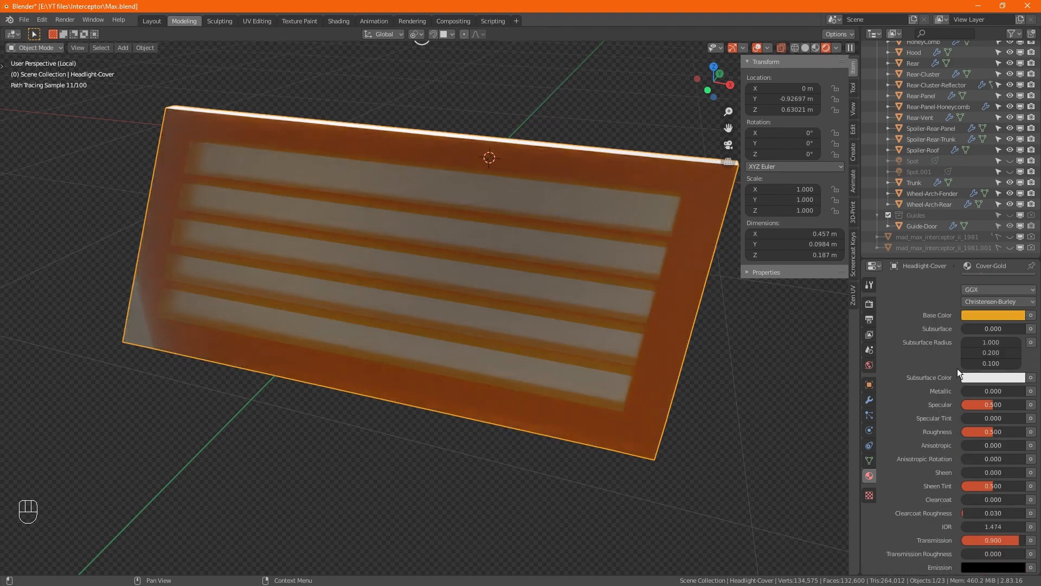
{"action": "left_click", "coordinate": [928, 312]}
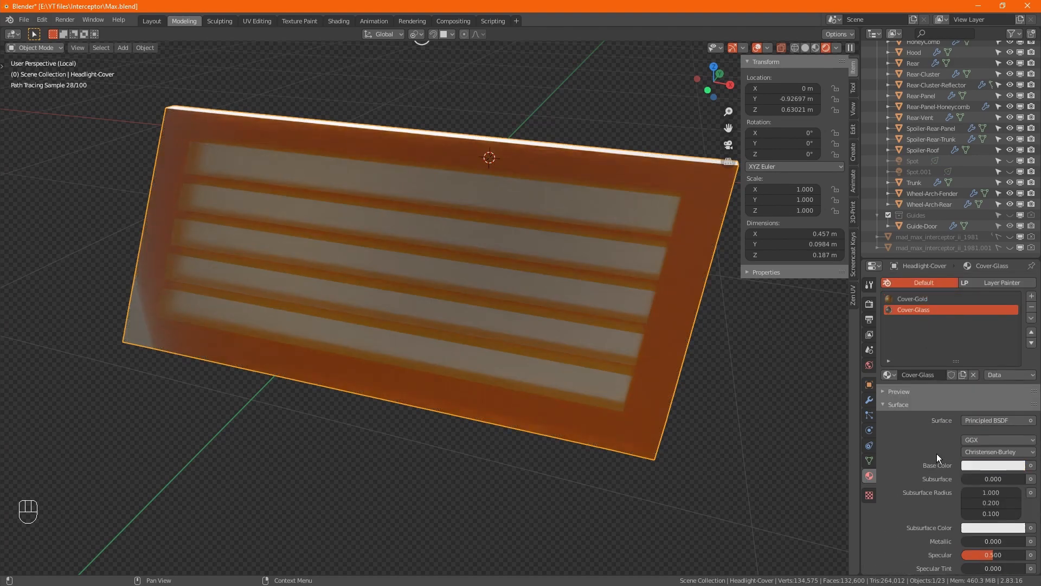
{"action": "scroll", "coordinate": [936, 452], "scroll_direction": "down", "scroll_amount": 10}
{"action": "left_click", "coordinate": [994, 481]}
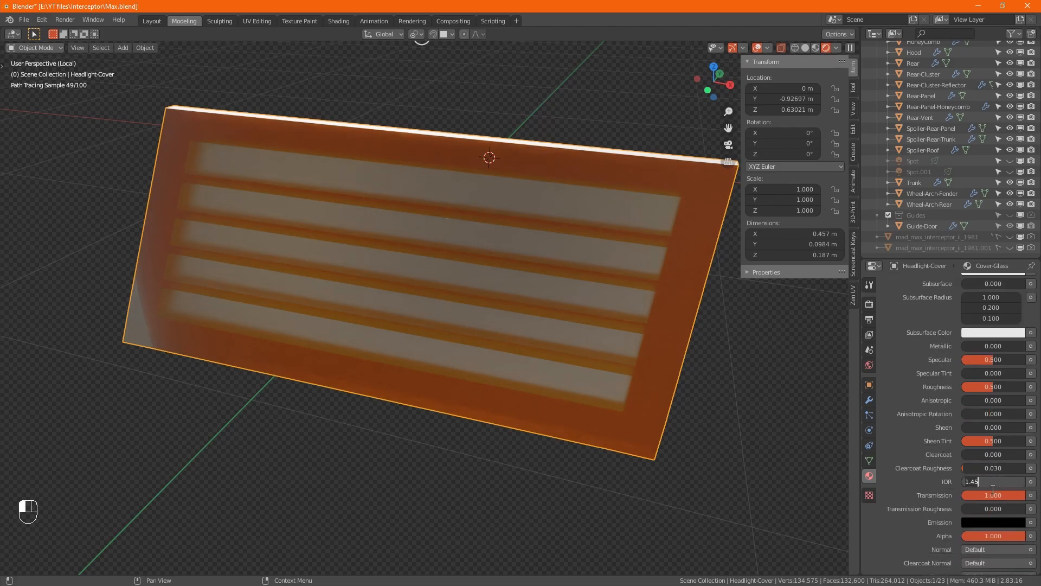
{"action": "type", "text": "1.474"}
{"action": "key", "text": "Return"}
- Enable the cover's Subdivision modifier in the viewport and switch back to Material Preview shading
{"action": "middle_click_drag", "start_coordinate": [678, 401], "coordinate": [815, 405]}
{"action": "left_click", "coordinate": [870, 399]}
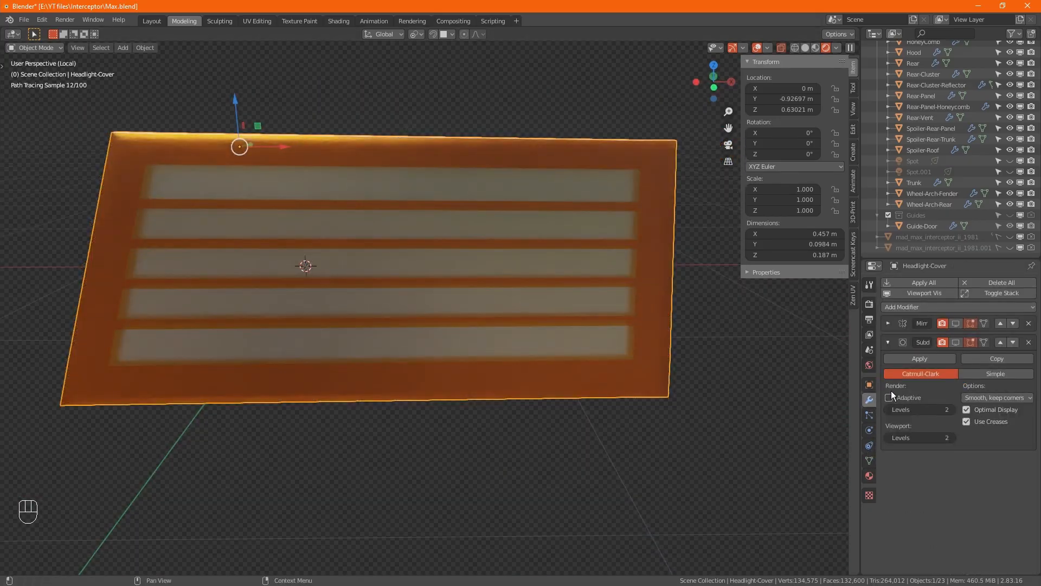
{"action": "left_click", "coordinate": [958, 343]}
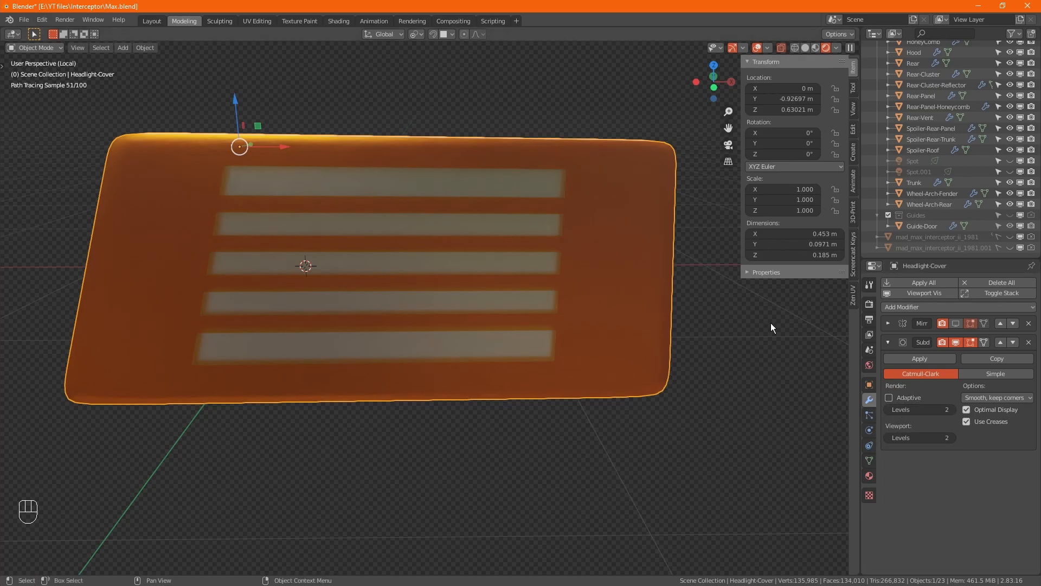
{"action": "left_click", "coordinate": [821, 53]}
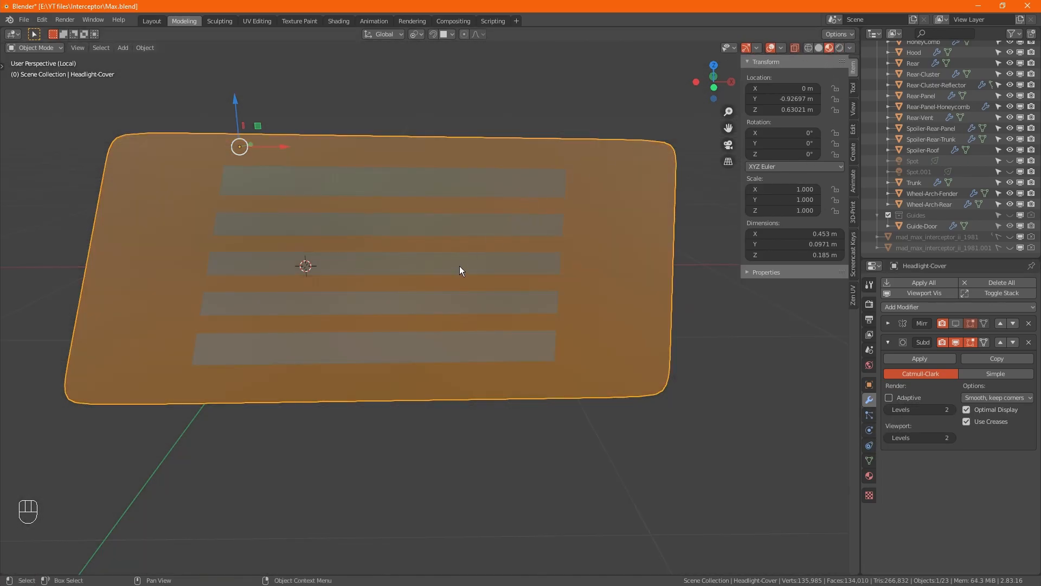
- In Edit Mode, add a vertical loop cut across the slats and slide it by 0.983 against their left ends
{"action": "key", "text": "Tab"}
{"action": "mouse_move", "coordinate": [456, 267]}
{"action": "left_mouse_down", "text": "alt"}
{"action": "mouse_move", "coordinate": [439, 278]}
{"action": "mouse_move", "coordinate": [456, 282]}
{"action": "left_mouse_up", "text": "alt"}
{"action": "middle_click_drag", "start_coordinate": [456, 283], "coordinate": [451, 282], "text": "alt"}
{"action": "middle_click_drag", "start_coordinate": [234, 300], "coordinate": [242, 301]}
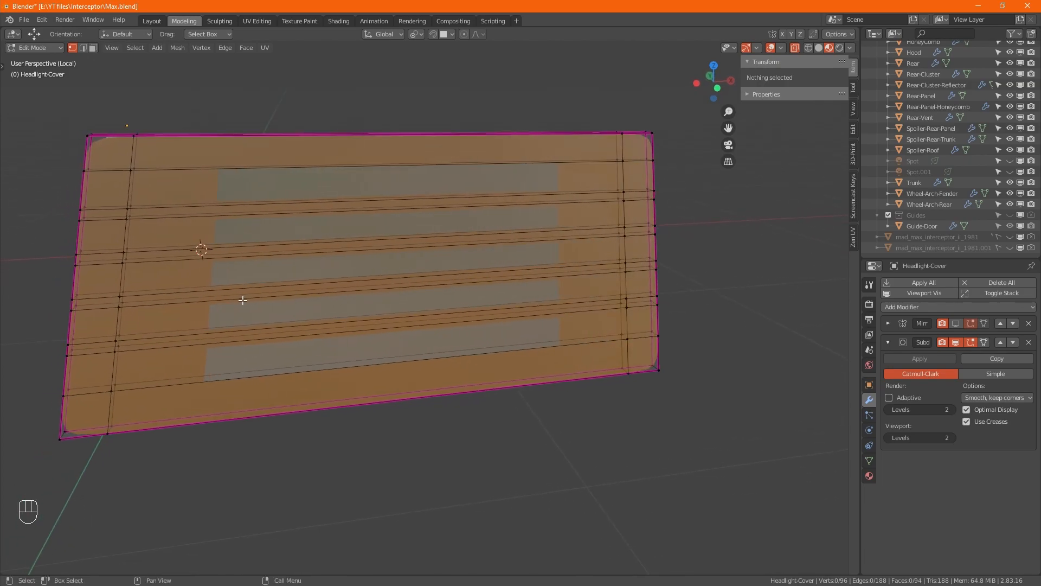
{"action": "key", "text": "ctrl+r"}
{"action": "left_click", "coordinate": [391, 226]}
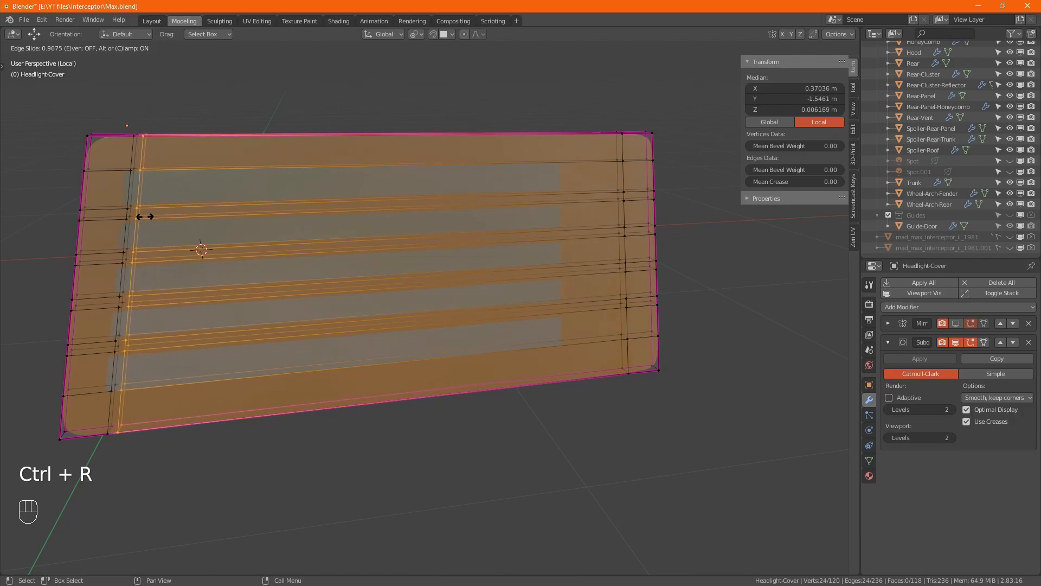
{"action": "key", "text": "shift"}
{"action": "left_click", "coordinate": [112, 217]}
- Add another vertical loop cut across the slats and slide it by about -0.97 against their right ends
{"action": "key", "text": "ctrl+r"}
{"action": "left_click", "coordinate": [475, 218]}
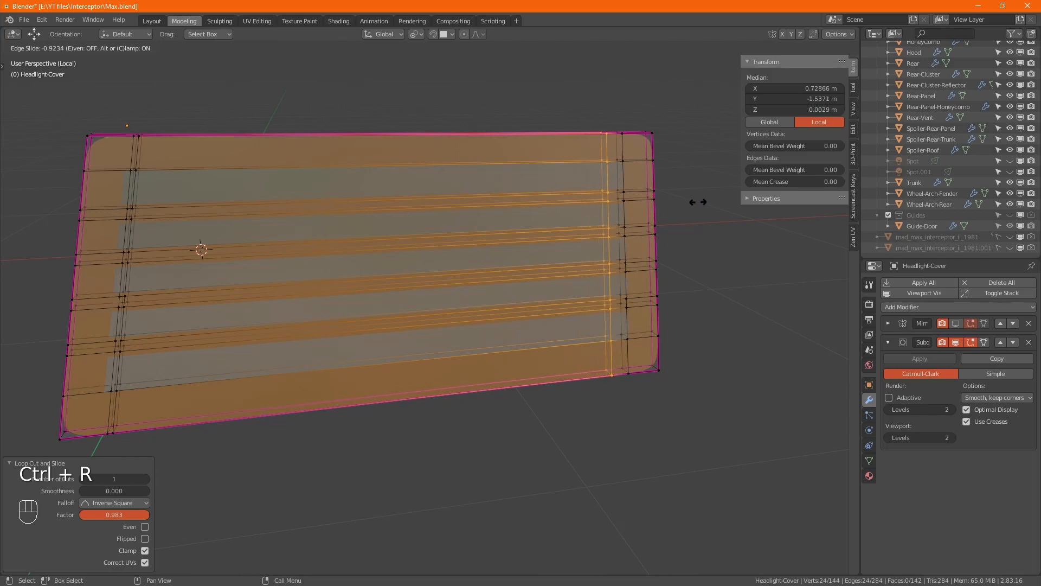
{"action": "key", "text": "shift"}
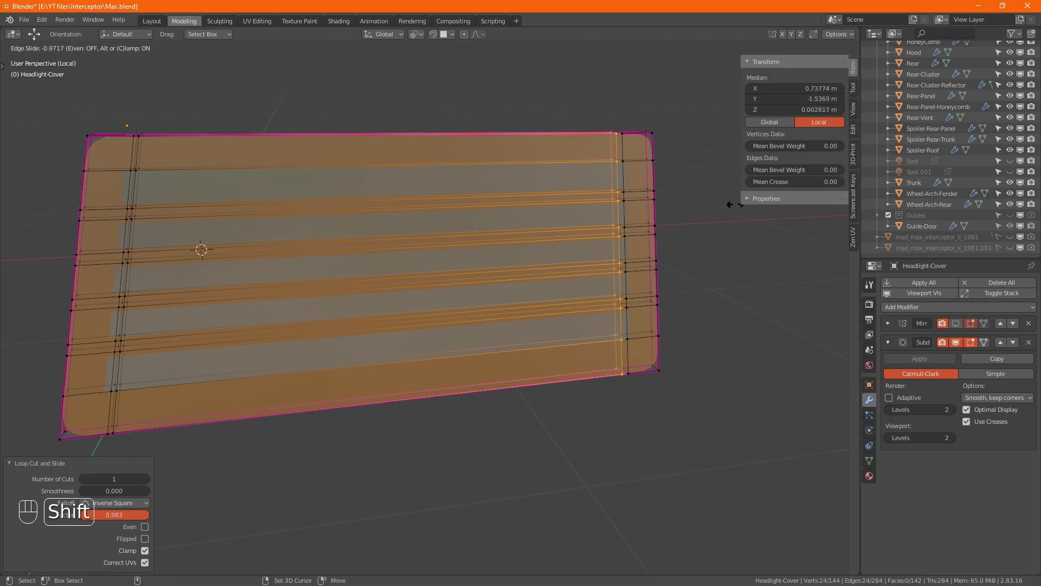
{"action": "left_click", "coordinate": [739, 208]}
- Leave Edit Mode and local view, and enable the cover's Mirror modifier in the viewport
{"action": "key", "text": "Tab"}
{"action": "middle_click_drag", "start_coordinate": [598, 373], "coordinate": [547, 380], "text": "alt"}
{"action": "key", "text": "KP_Divide"}
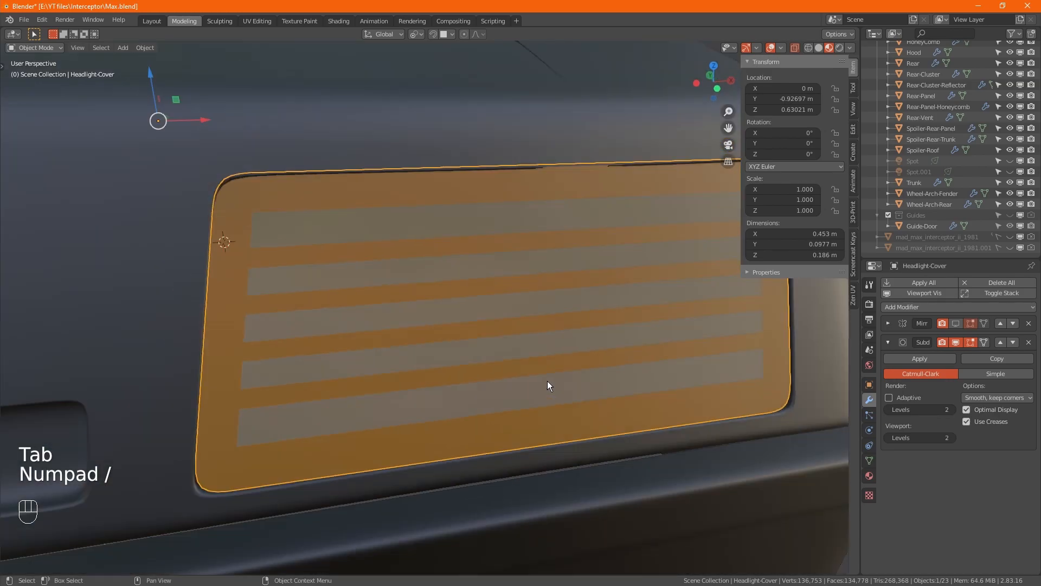
{"action": "left_click", "coordinate": [958, 323]}
{"action": "middle_click_drag", "start_coordinate": [509, 442], "coordinate": [540, 410], "text": "alt"}
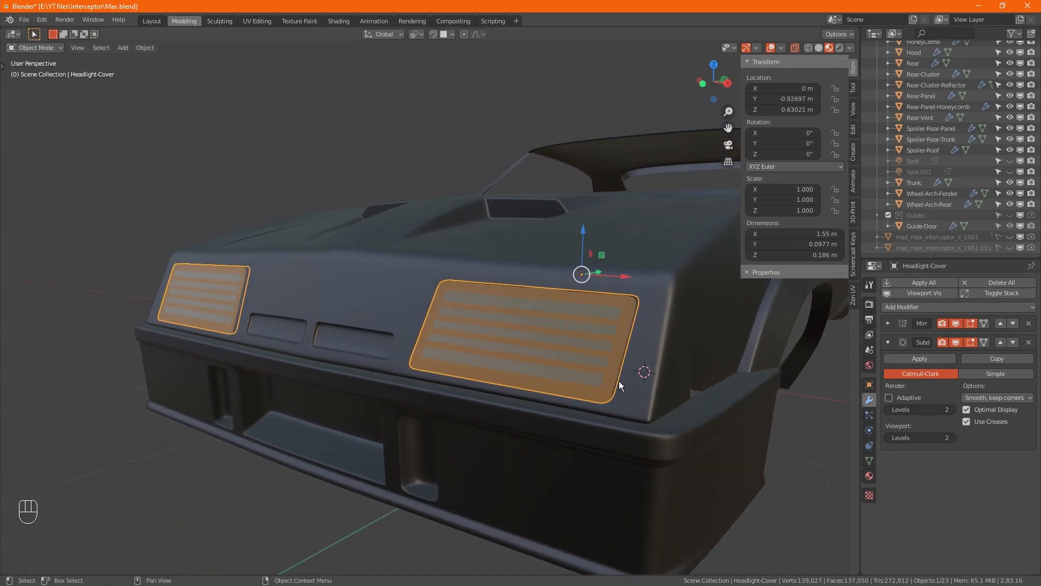
- Hide the Headlight-Cover object to expose the headlight behind it
{"action": "scroll", "coordinate": [946, 183], "scroll_direction": "up", "scroll_amount": 2}
{"action": "scroll", "coordinate": [950, 183], "scroll_direction": "up", "scroll_amount": 1}
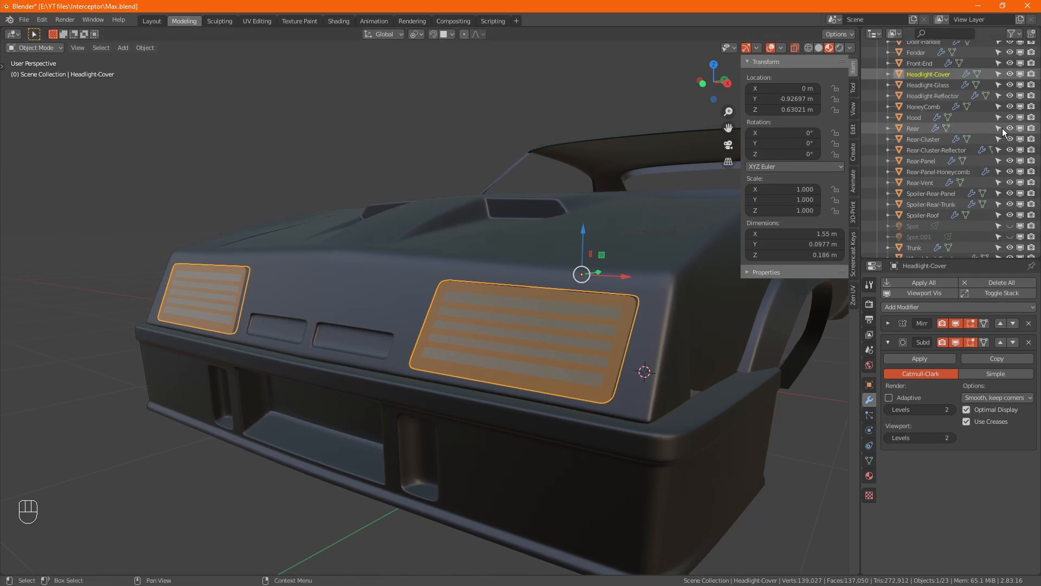
{"action": "left_click", "coordinate": [1012, 75]}
- Give the Headlight-Glass object a new material named Headlight-Glass
{"action": "left_click", "coordinate": [555, 346]}
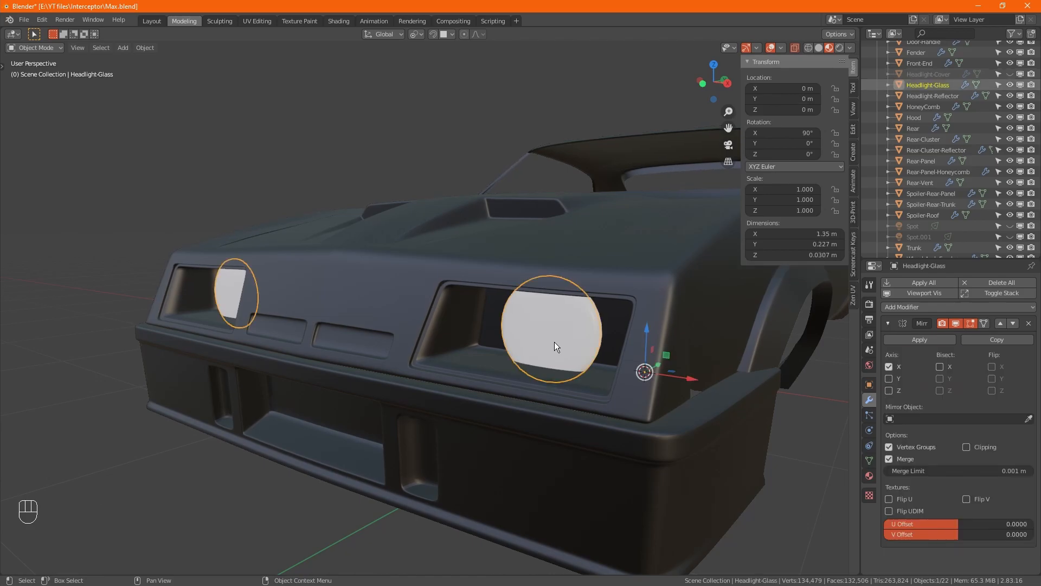
{"action": "left_click", "coordinate": [896, 331]}
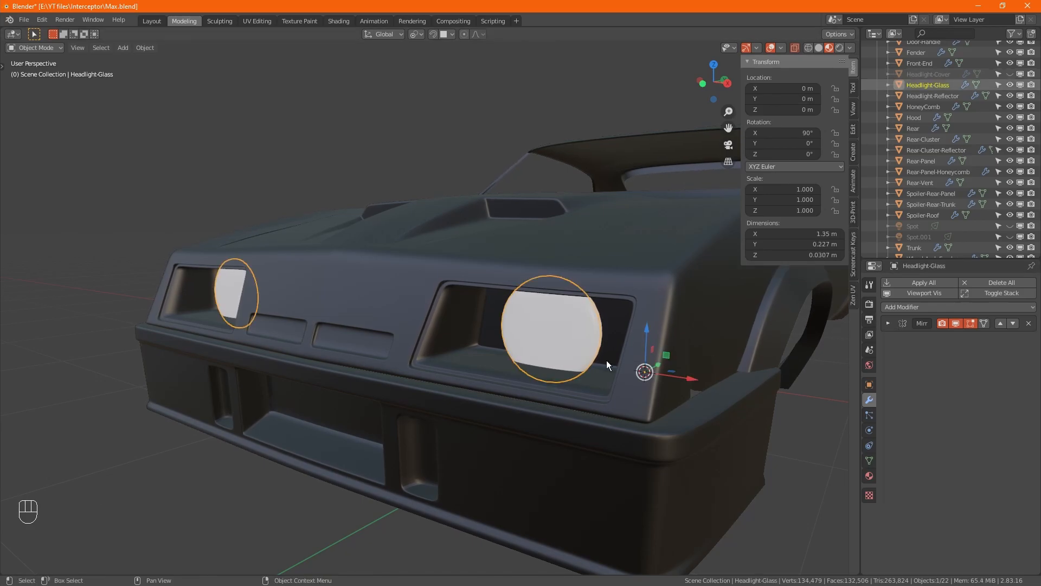
{"action": "left_click", "coordinate": [871, 478]}
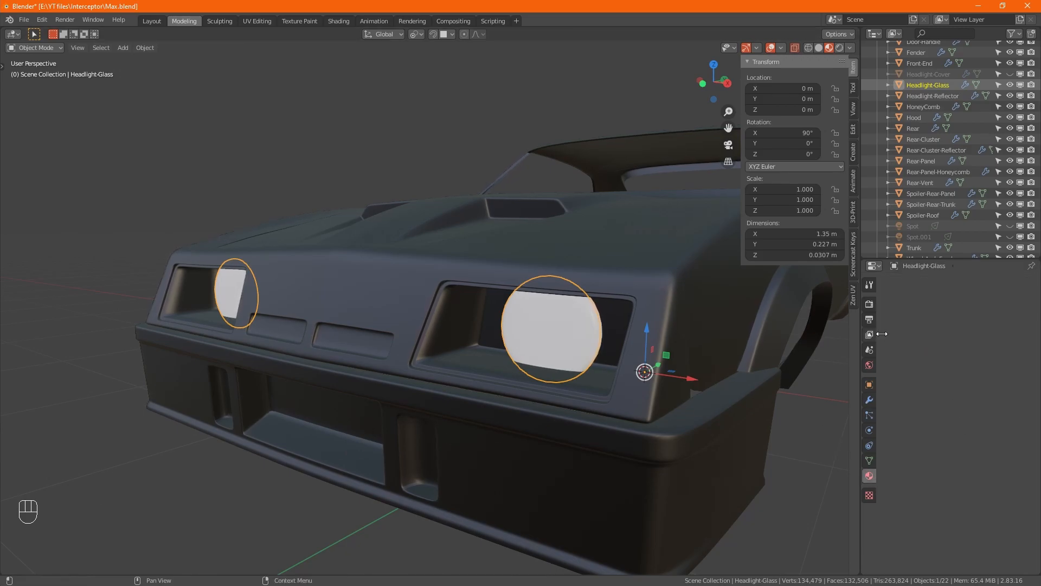
{"action": "left_click_drag", "start_coordinate": [571, 341], "coordinate": [627, 402], "text": "alt"}
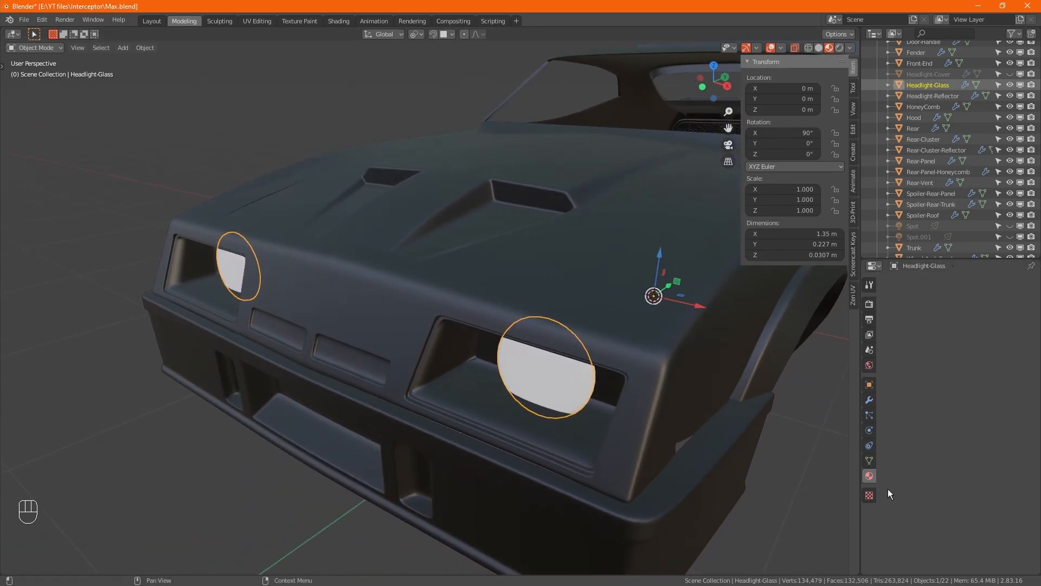
{"action": "left_click_drag", "start_coordinate": [447, 380], "coordinate": [504, 388], "text": "alt"}
{"action": "left_click", "coordinate": [514, 389]}
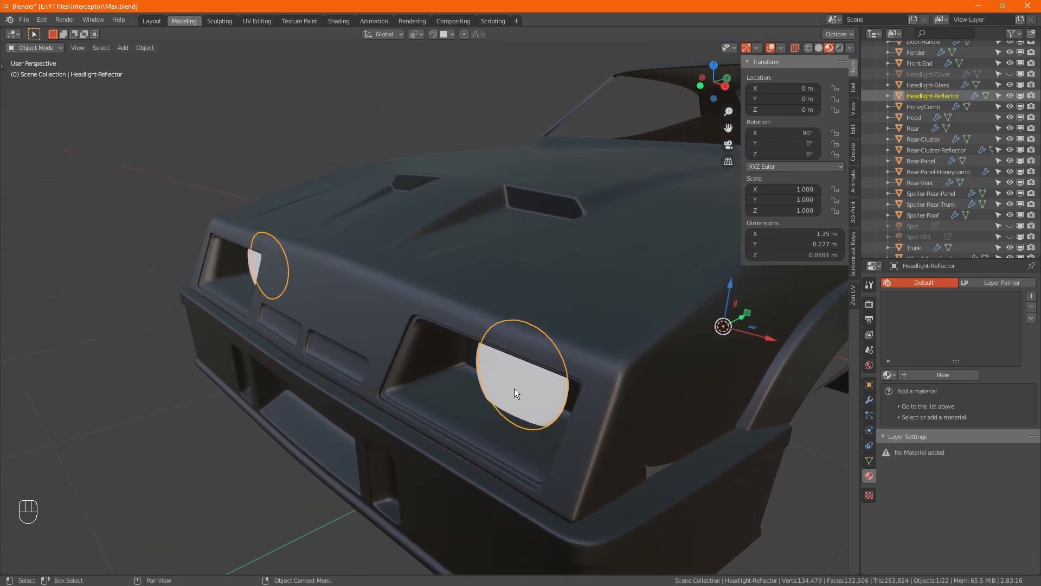
{"action": "left_click", "coordinate": [506, 388]}
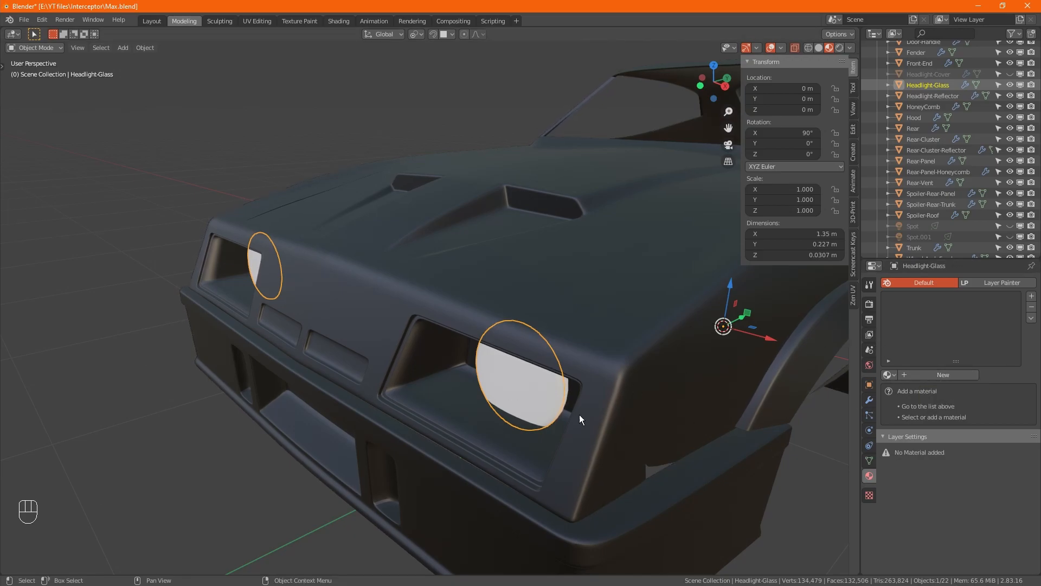
{"action": "left_click", "coordinate": [941, 379]}
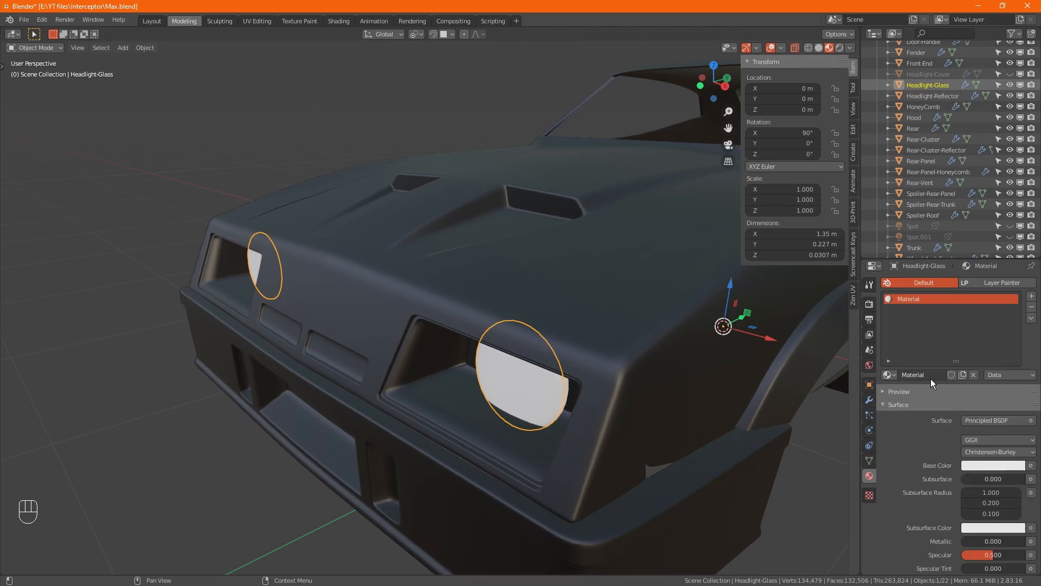
{"action": "double_click", "coordinate": [934, 377]}
{"action": "type", "text": "Headlight-Glass"}
{"action": "key", "text": "Return"}
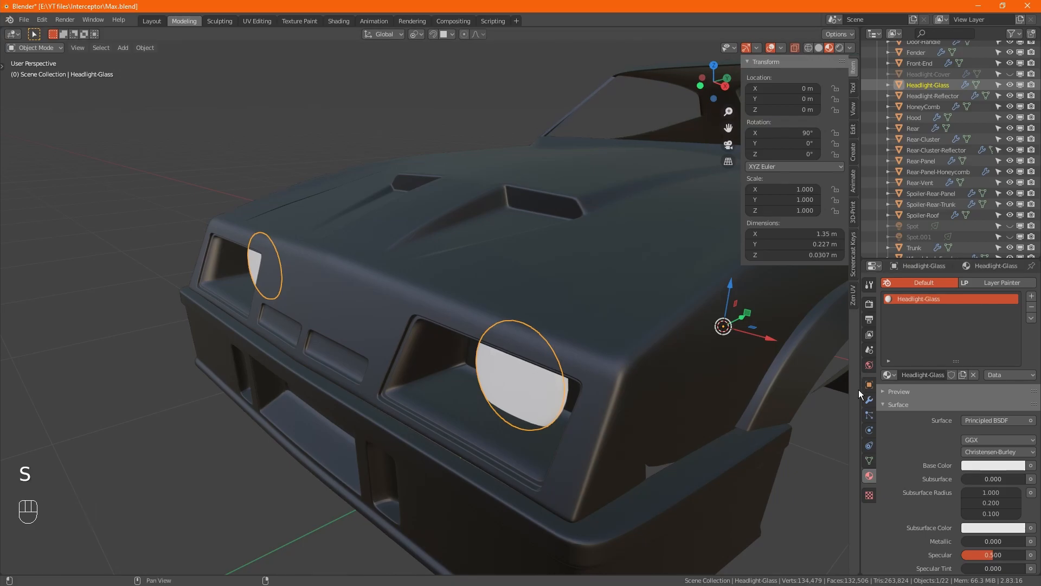
- Set the Transmission of the Headlight-Glass material to 1
{"action": "scroll", "coordinate": [946, 474], "scroll_direction": "down", "scroll_amount": 7}
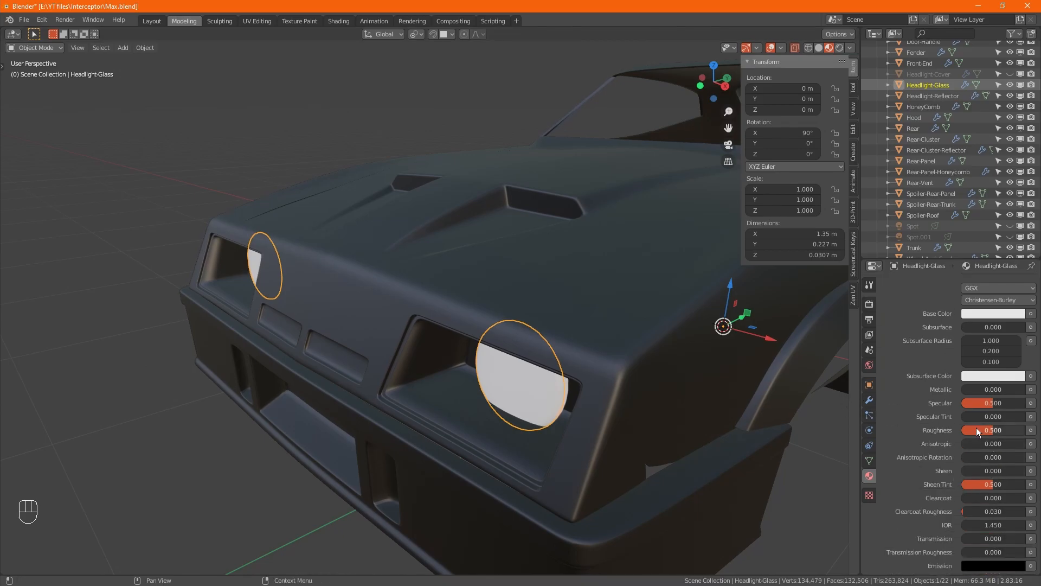
{"action": "scroll", "coordinate": [964, 490], "scroll_direction": "down", "scroll_amount": 3}
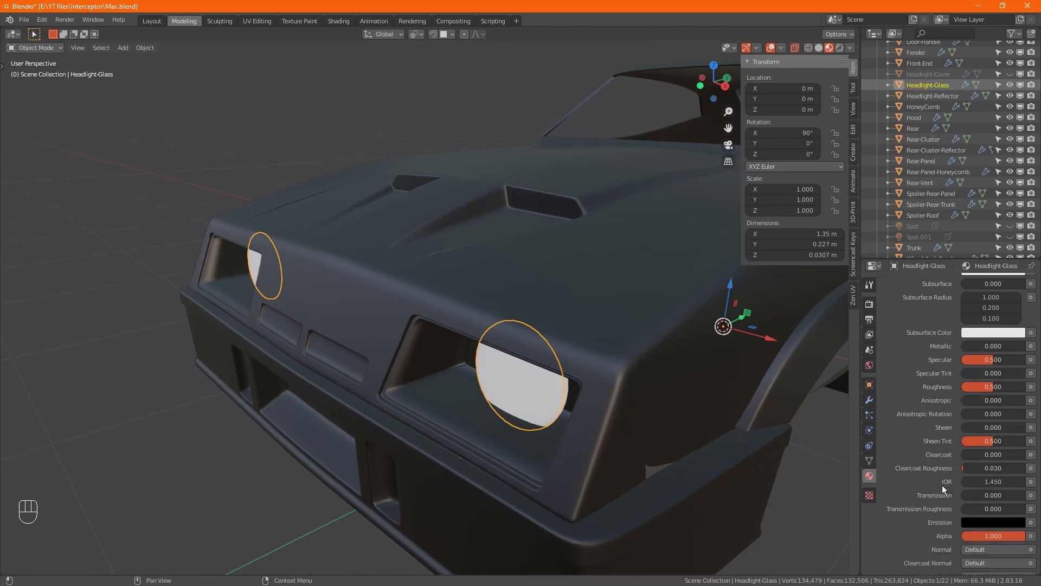
{"action": "left_click", "coordinate": [987, 480]}
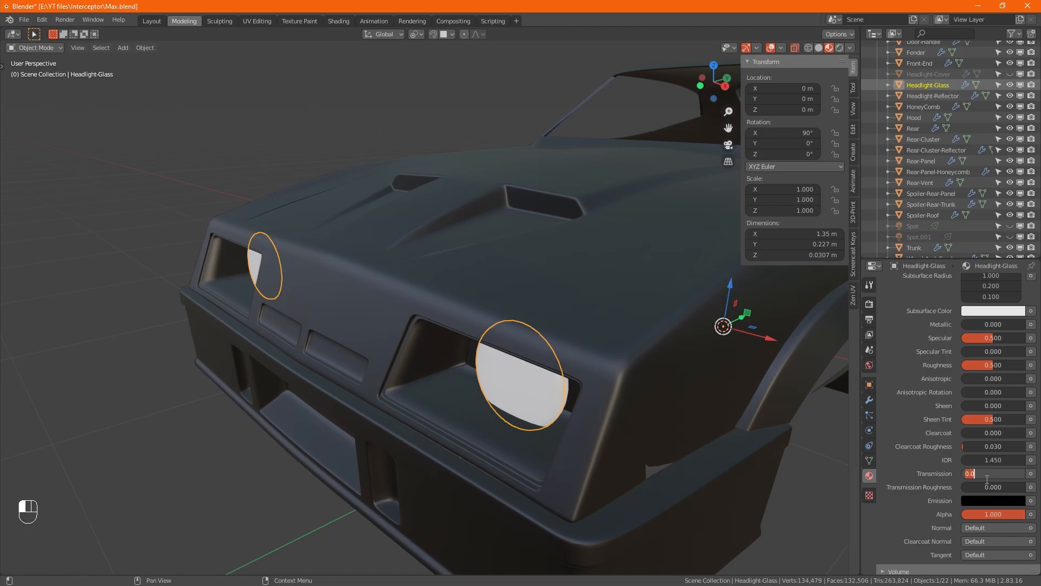
{"action": "type", "text": "1"}
{"action": "key", "text": "Return"}
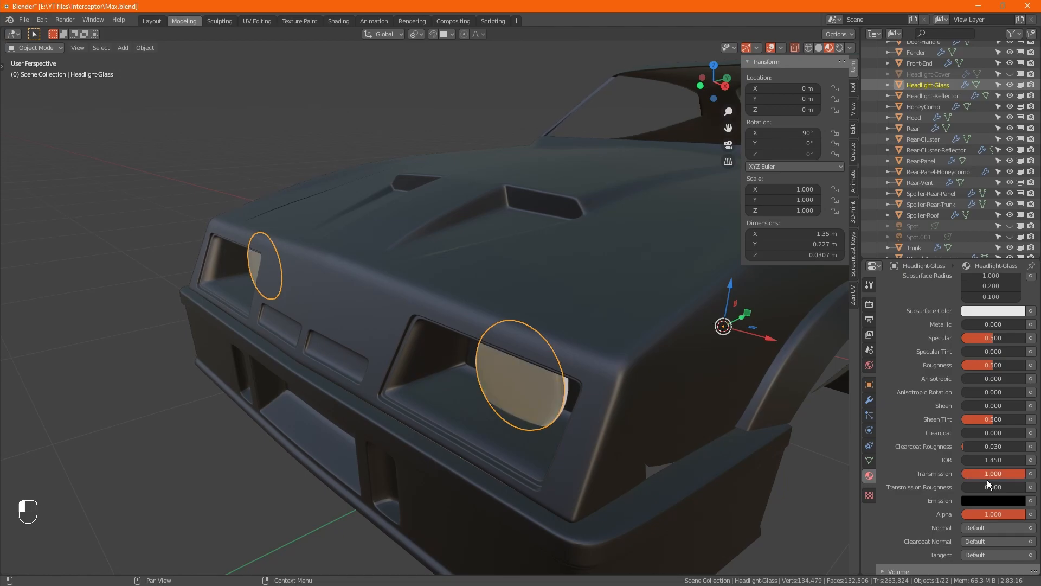
- Set the IOR of the Headlight-Glass material to 1.474
{"action": "left_click", "coordinate": [999, 461]}
{"action": "key", "text": "BackSpace"}
{"action": "key", "text": "BackSpace"}
{"action": "key", "text": "BackSpace"}
{"action": "key", "text": "BackSpace"}
{"action": "type", "text": "1.474"}
{"action": "key", "text": "Return"}
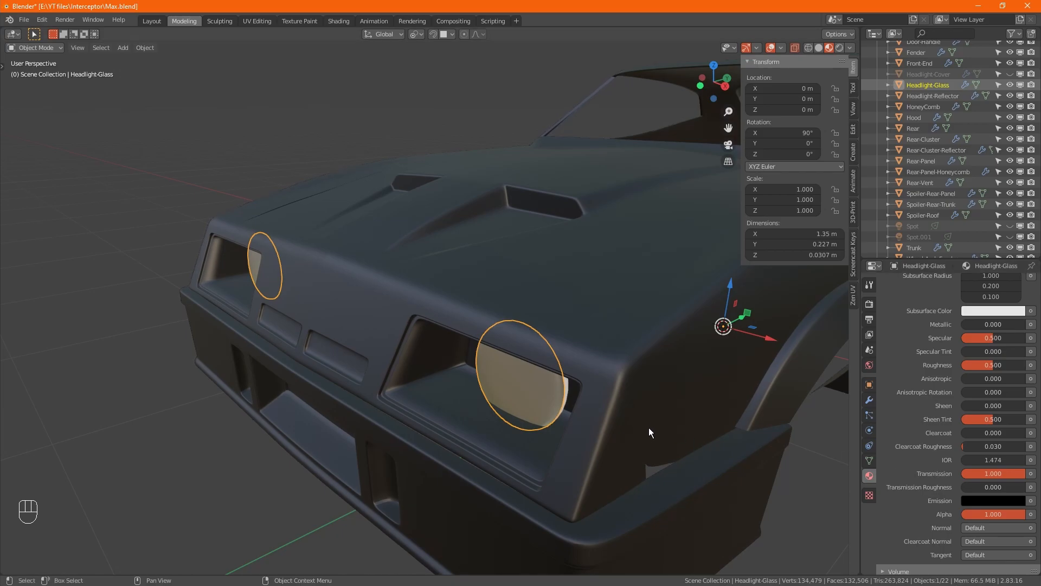
- Hide the Headlight-Glass object and select the headlight reflector behind it
{"action": "left_click", "coordinate": [1010, 84]}
{"action": "left_click", "coordinate": [532, 393]}
{"action": "left_click_drag", "start_coordinate": [537, 440], "coordinate": [562, 427], "text": "alt"}
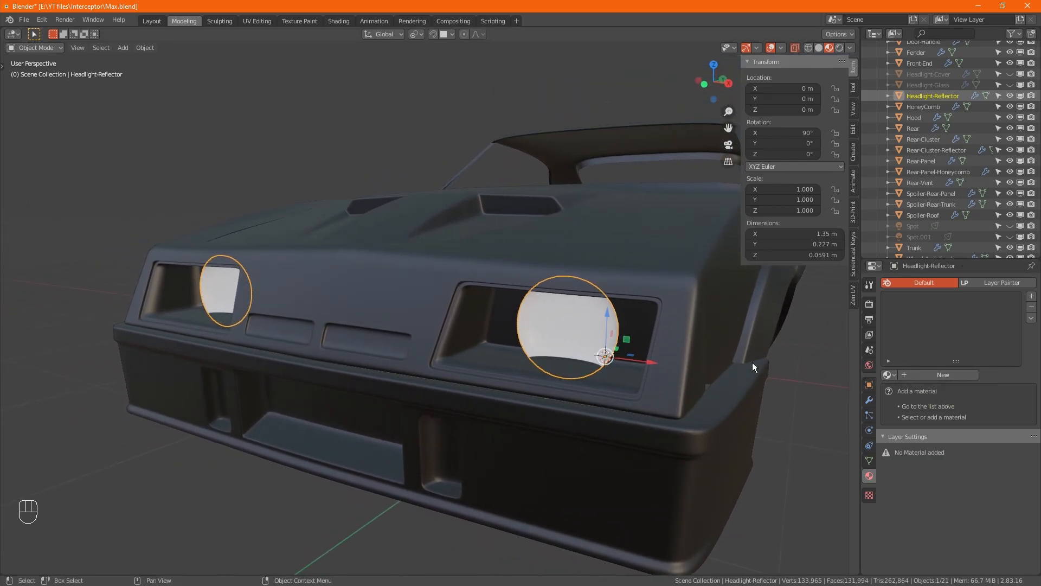
- Select the Rear-Cluster-Reflector inside the tail light and rename its Chrome material as Reflector
{"action": "scroll", "coordinate": [752, 362], "scroll_direction": "down", "scroll_amount": 4}
{"action": "left_click_drag", "start_coordinate": [763, 373], "coordinate": [671, 371], "text": "alt"}
{"action": "middle_click_drag", "start_coordinate": [671, 371], "coordinate": [281, 369]}
{"action": "scroll", "coordinate": [281, 368], "scroll_direction": "down", "scroll_amount": 3}
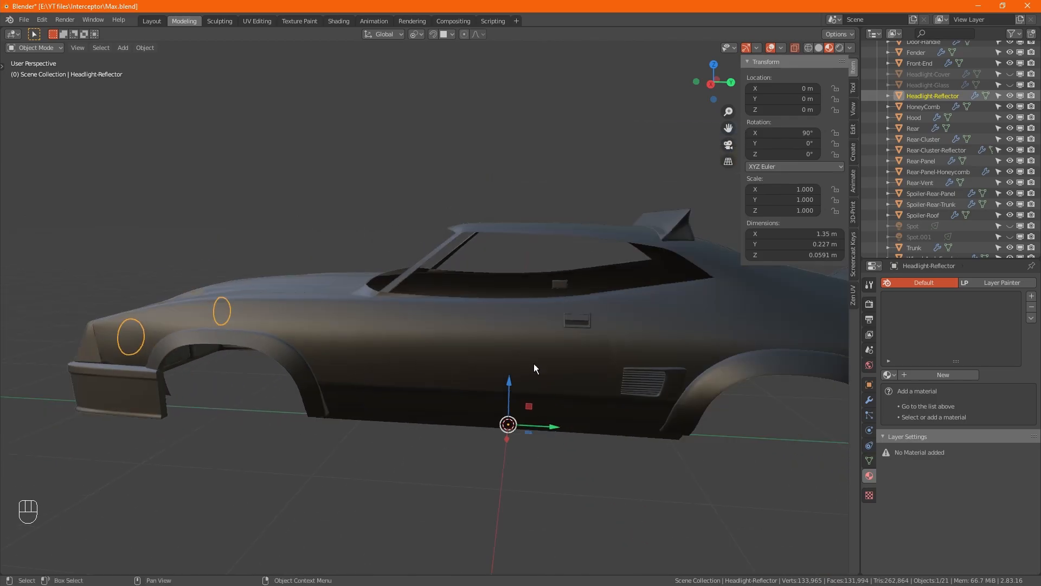
{"action": "left_click_drag", "start_coordinate": [729, 394], "coordinate": [664, 398], "text": "alt"}
{"action": "scroll", "coordinate": [667, 401], "scroll_direction": "down", "scroll_amount": 3}
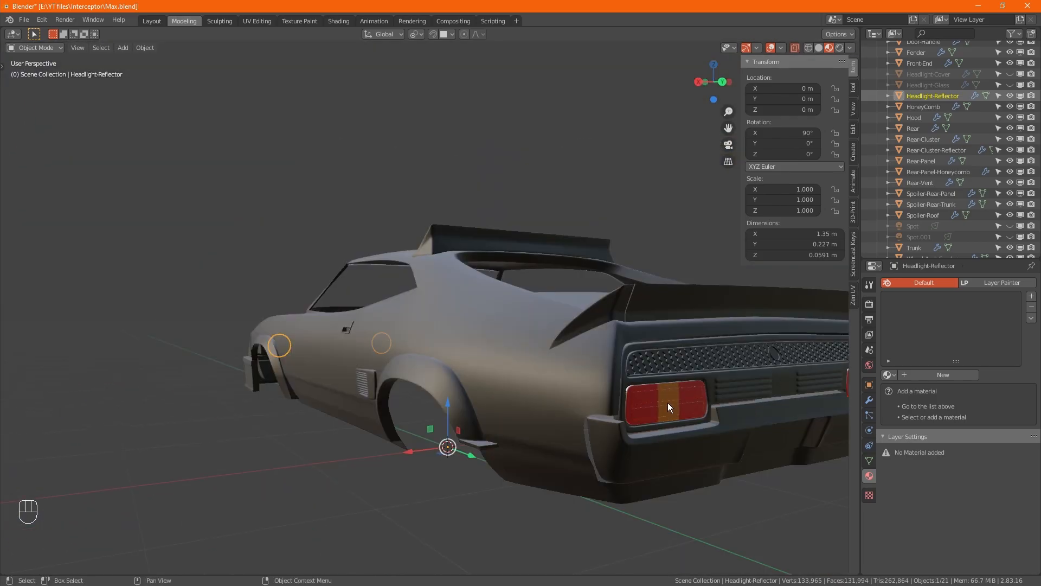
{"action": "scroll", "coordinate": [665, 405], "scroll_direction": "up", "scroll_amount": 3}
{"action": "scroll", "coordinate": [611, 406], "scroll_direction": "down", "scroll_amount": 1}
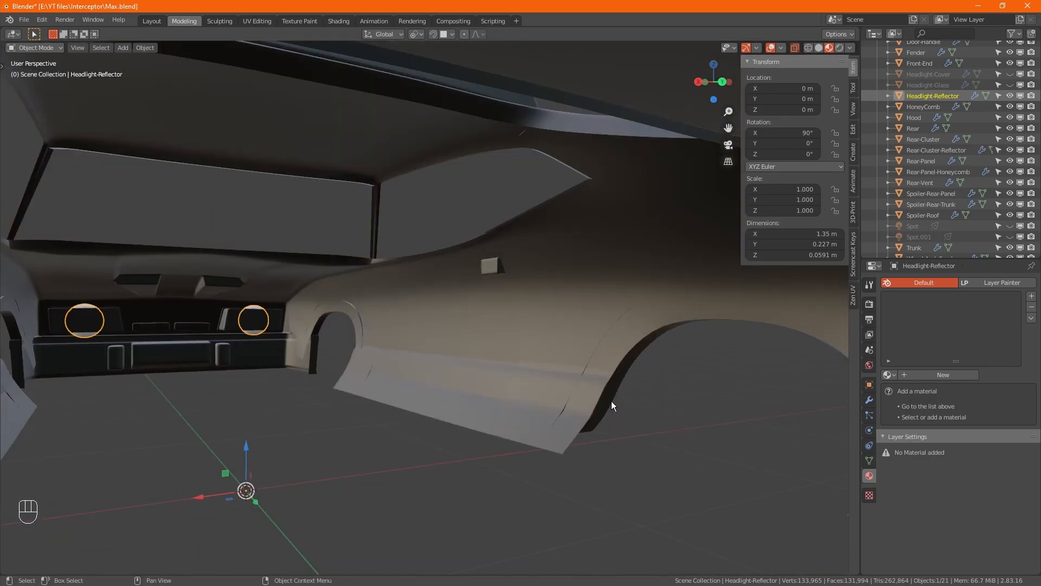
{"action": "scroll", "coordinate": [575, 412], "scroll_direction": "down", "scroll_amount": 1}
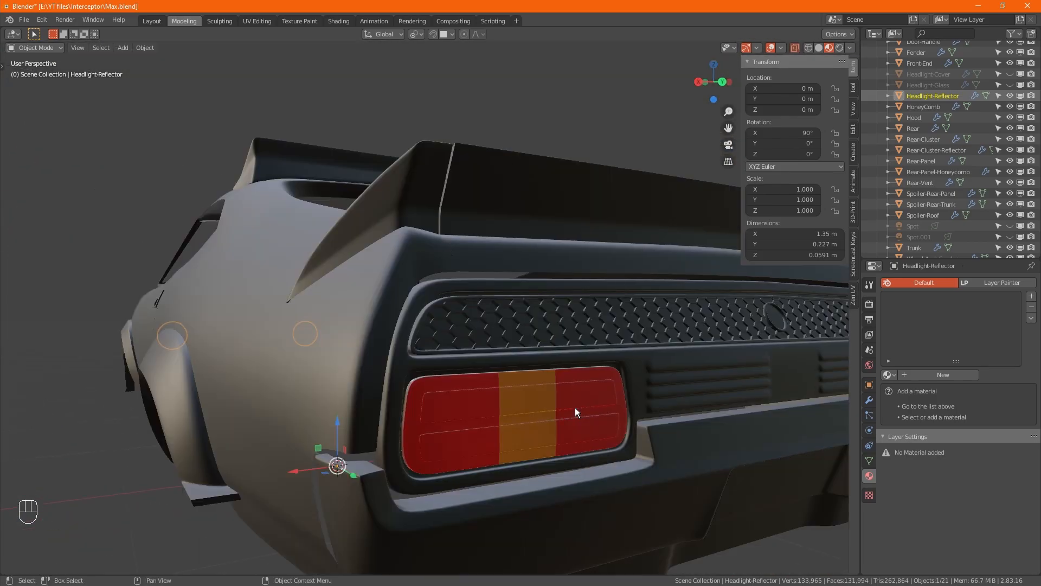
{"action": "left_click", "coordinate": [416, 392]}
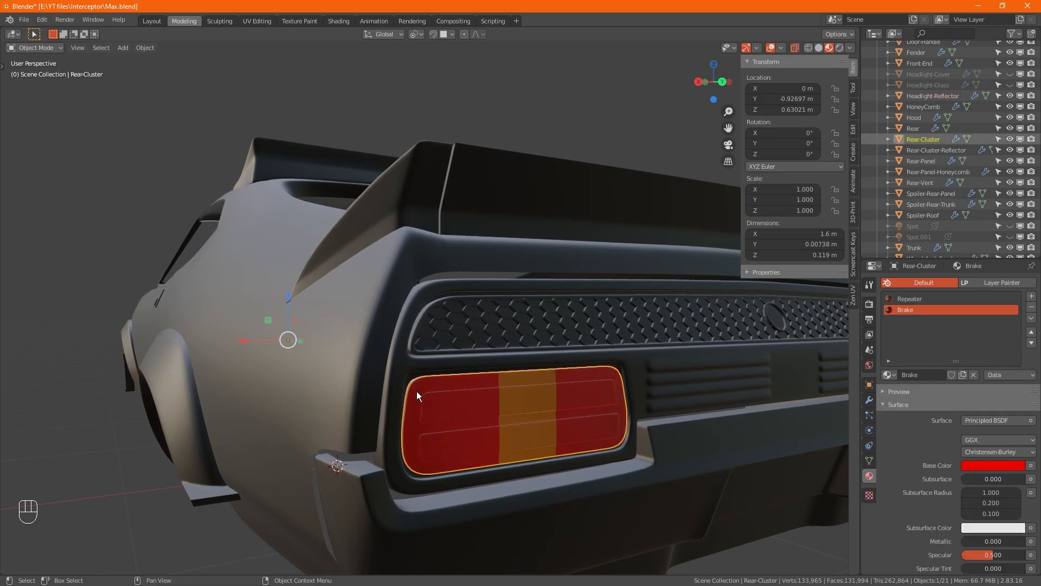
{"action": "left_click", "coordinate": [416, 392]}
{"action": "left_click", "coordinate": [936, 375]}
{"action": "type", "text": "Reflector"}
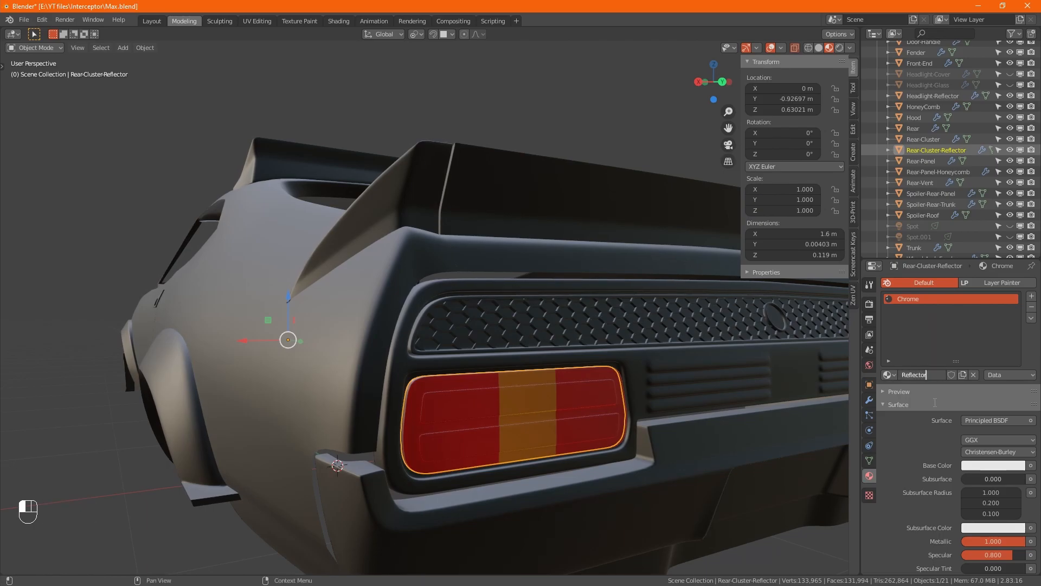
{"action": "key", "text": "Return"}
- Assign the existing Reflector material to the Headlight-Reflector object at the front of the car
{"action": "scroll", "coordinate": [399, 380], "scroll_direction": "down", "scroll_amount": 6}
{"action": "middle_click_drag", "start_coordinate": [281, 327], "coordinate": [461, 333], "text": "alt"}
{"action": "scroll", "coordinate": [461, 333], "scroll_direction": "down", "scroll_amount": 5}
{"action": "middle_click_drag", "start_coordinate": [184, 410], "coordinate": [331, 378]}
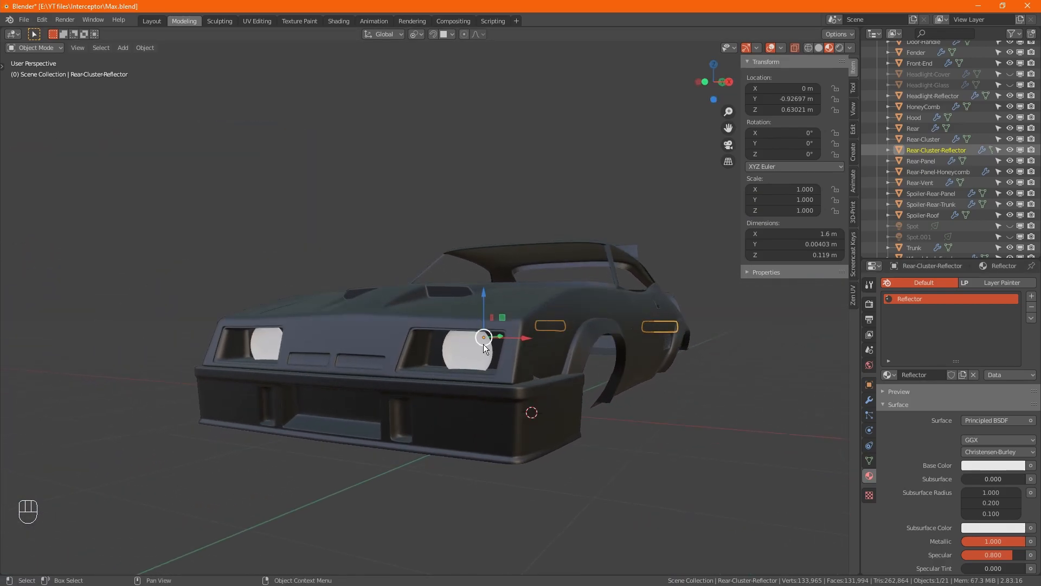
{"action": "left_click", "coordinate": [464, 351]}
{"action": "middle_click_drag", "start_coordinate": [464, 351], "coordinate": [490, 374], "text": "alt"}
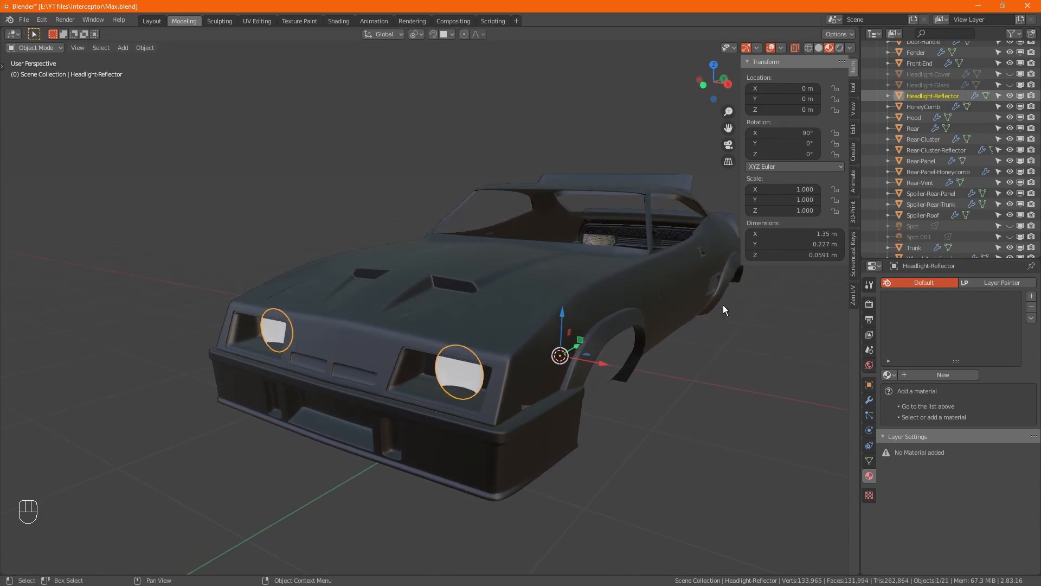
{"action": "left_click", "coordinate": [898, 379]}
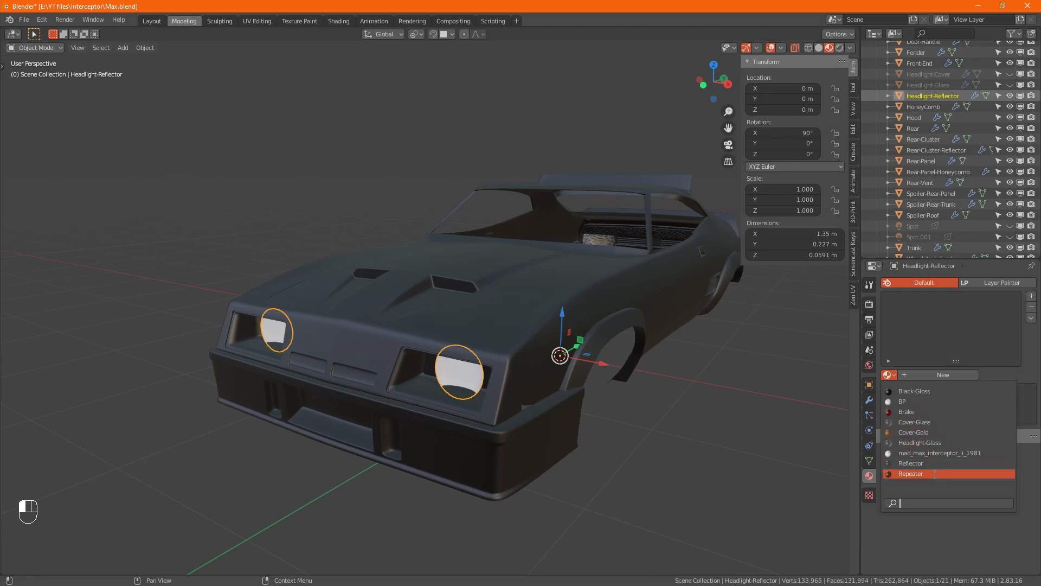
{"action": "left_click", "coordinate": [935, 469]}
- Set the Specular of the Reflector material to 0.9
{"action": "middle_click_drag", "start_coordinate": [462, 392], "coordinate": [527, 356], "text": "ctrl"}
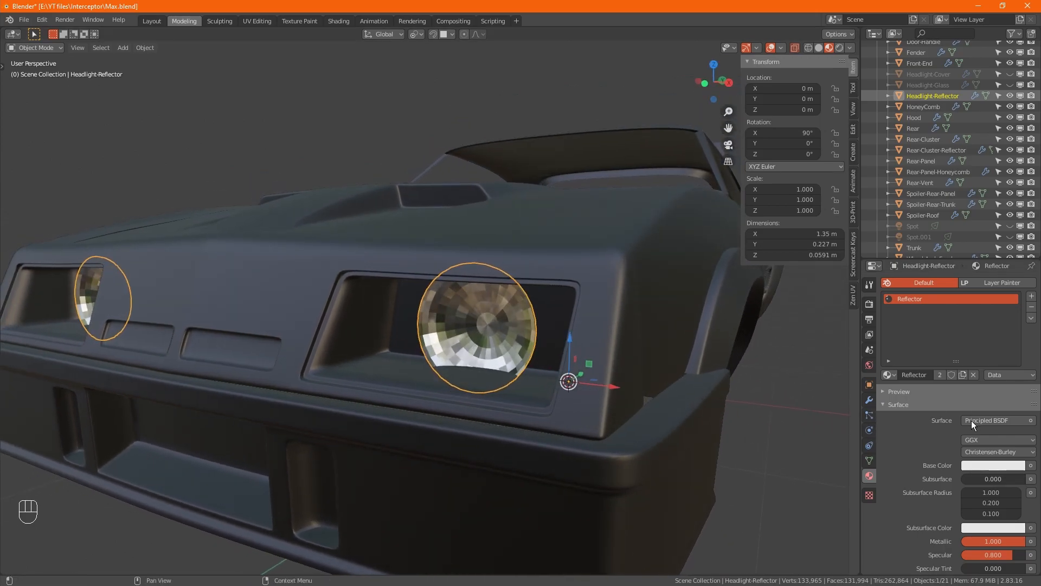
{"action": "scroll", "coordinate": [949, 519], "scroll_direction": "down", "scroll_amount": 5}
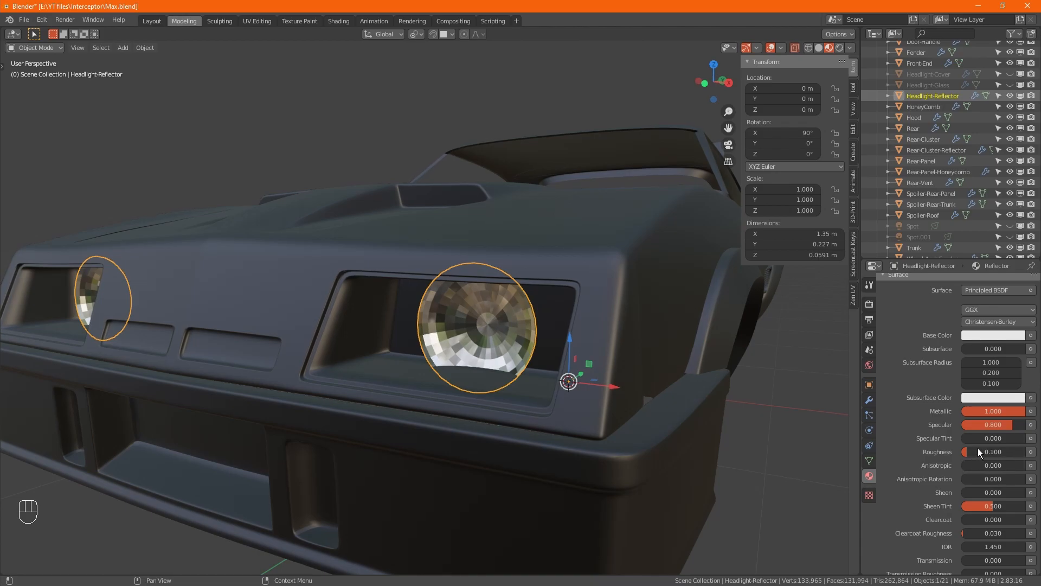
{"action": "left_click", "coordinate": [995, 425]}
{"action": "type", "text": "0.8"}
{"action": "key", "text": "BackSpace"}
{"action": "type", "text": "9"}
{"action": "key", "text": "Return"}
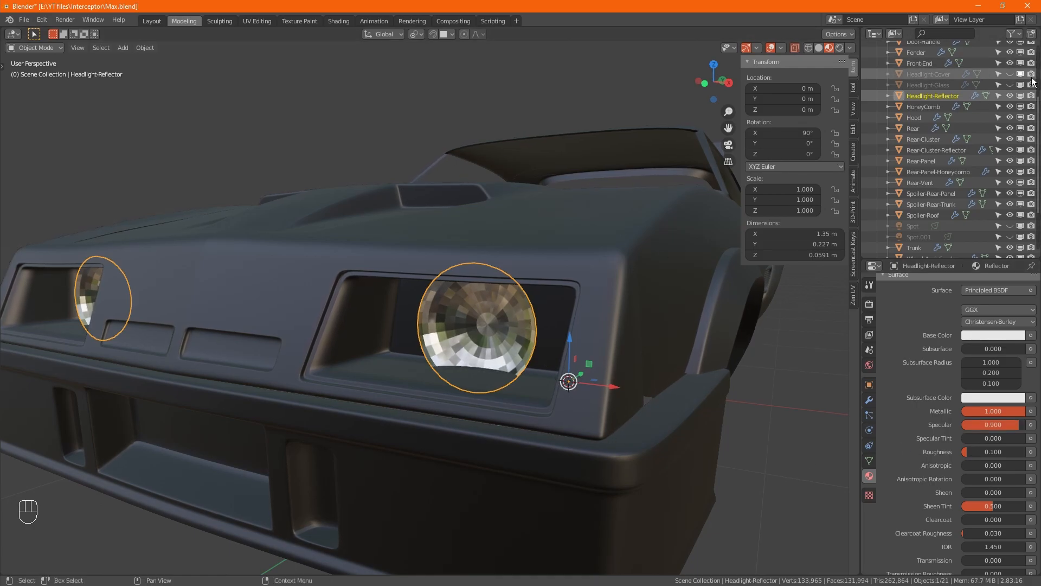
- Unhide Headlight-Glass, Headlight-Cover and the Spot and Spot.001 lights
{"action": "left_click", "coordinate": [1013, 85]}
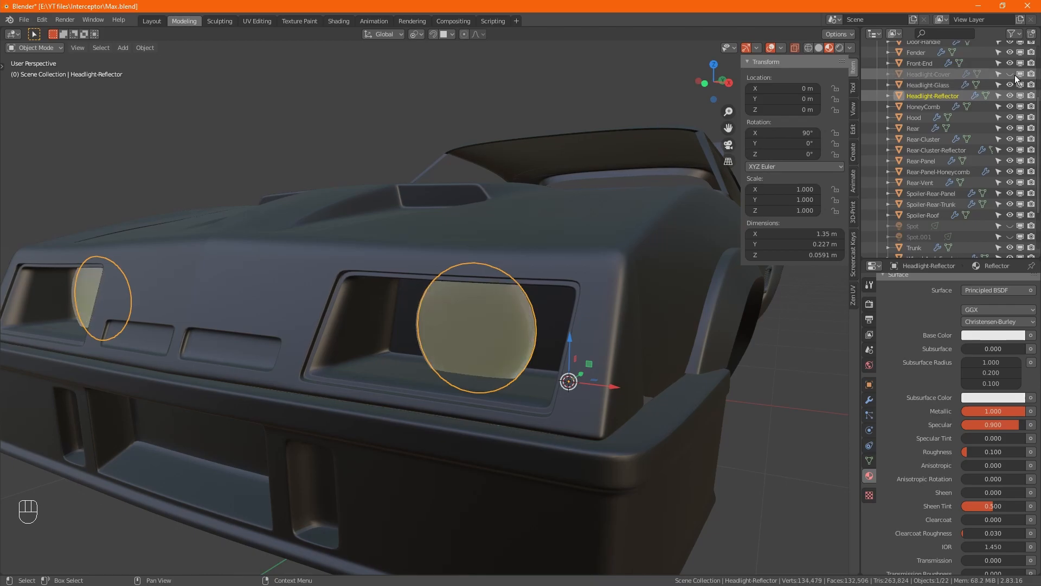
{"action": "left_click", "coordinate": [1013, 75]}
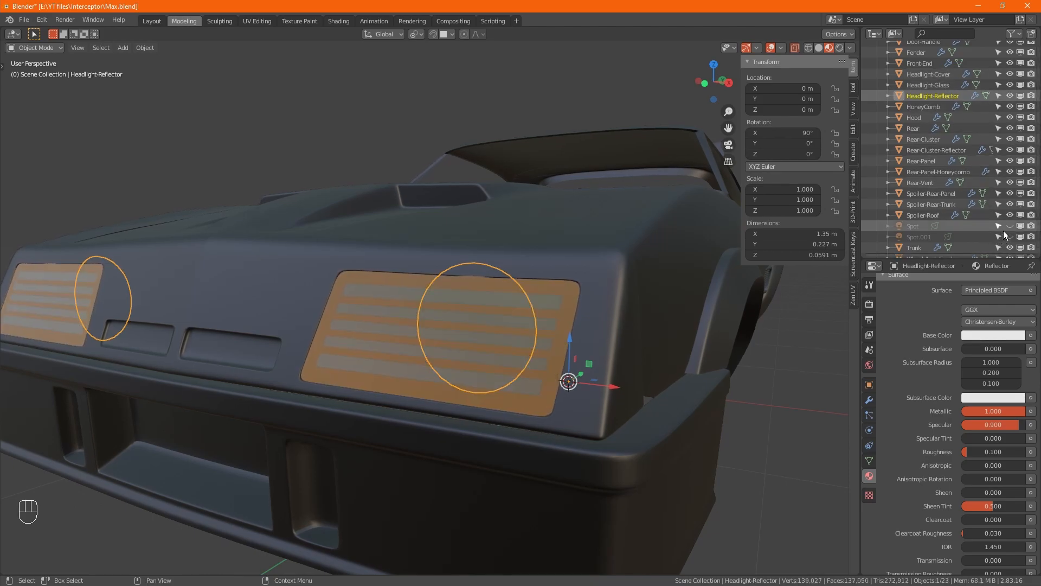
{"action": "left_click_drag", "start_coordinate": [1010, 236], "coordinate": [1010, 225]}
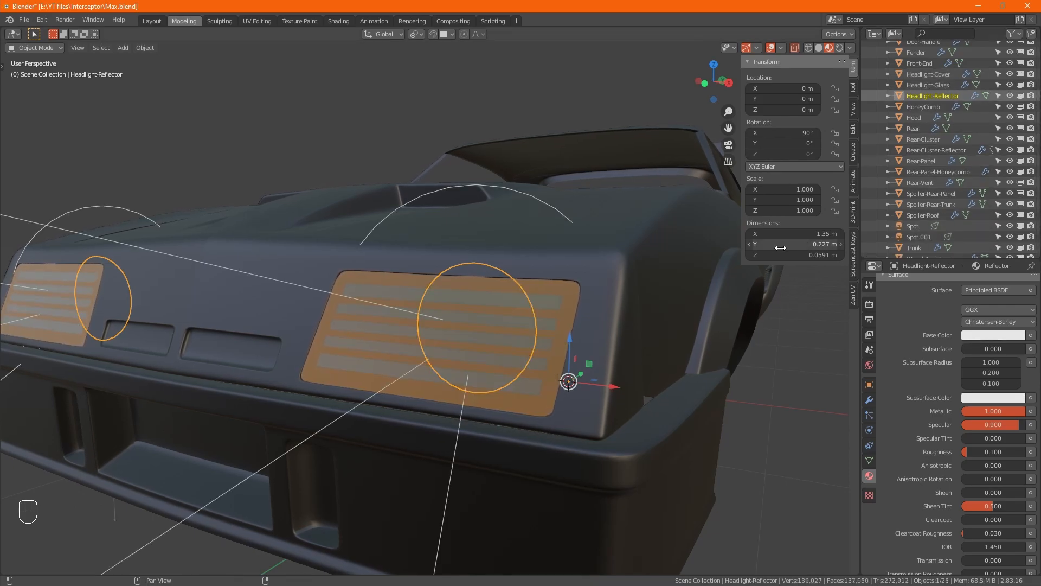
- Switch the viewport to Rendered shading, hide the overlays, deselect everything and inspect the lit headlights from the front of the car
{"action": "left_click", "coordinate": [844, 55]}
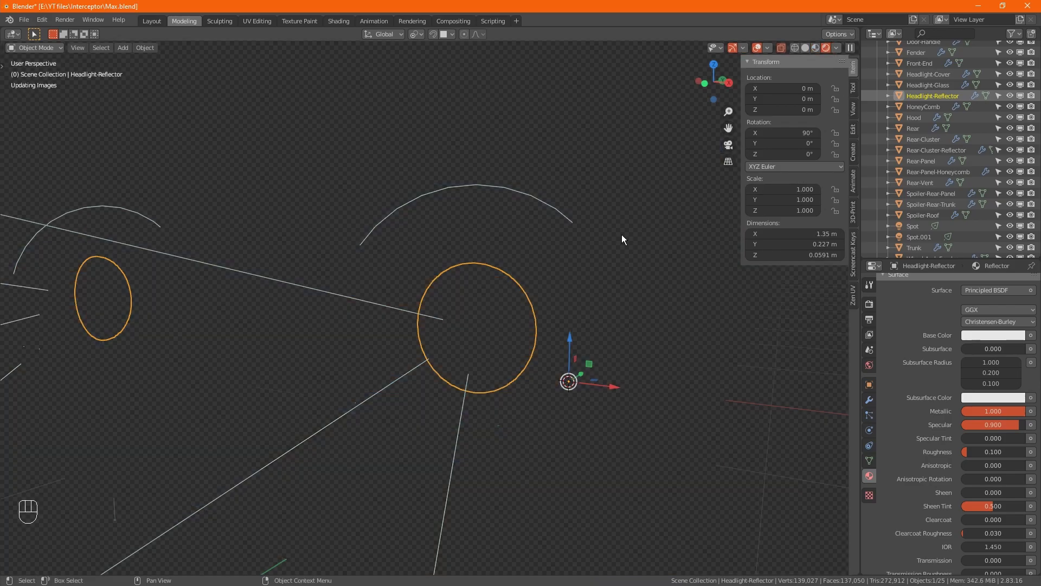
{"action": "left_click", "coordinate": [757, 47]}
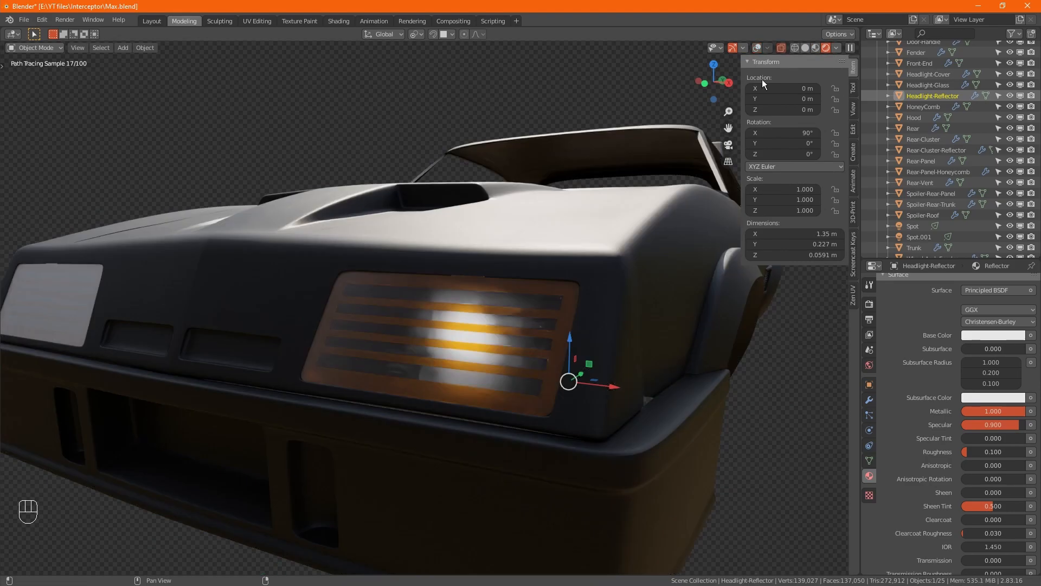
{"action": "left_click", "coordinate": [792, 421]}
{"action": "scroll", "coordinate": [569, 389], "scroll_direction": "down", "scroll_amount": 8}
{"action": "mouse_move", "coordinate": [569, 385]}
{"action": "middle_mouse_down", "text": "alt"}
{"action": "mouse_move", "coordinate": [580, 384]}
{"action": "mouse_move", "coordinate": [572, 377]}
{"action": "middle_mouse_up", "text": "alt"}
{"action": "middle_click_drag", "start_coordinate": [565, 421], "coordinate": [513, 386], "text": "ctrl"}
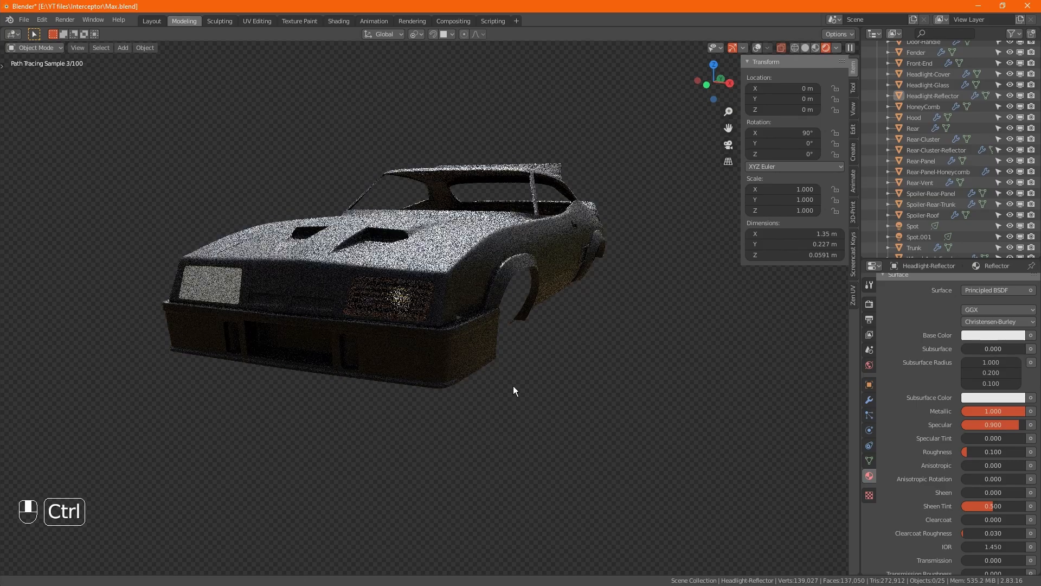
{"action": "middle_click_drag", "start_coordinate": [623, 349], "coordinate": [574, 373]}
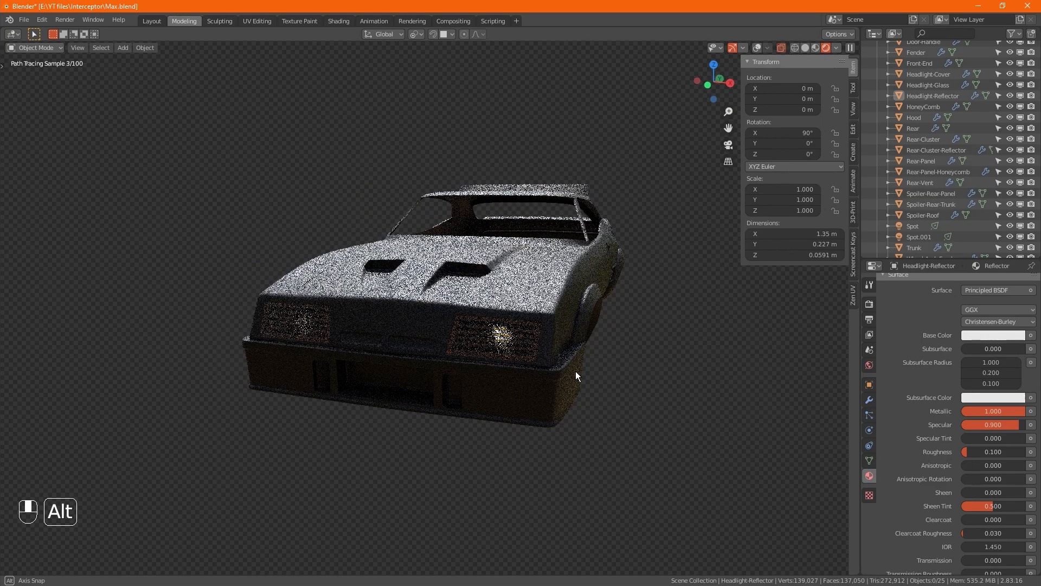